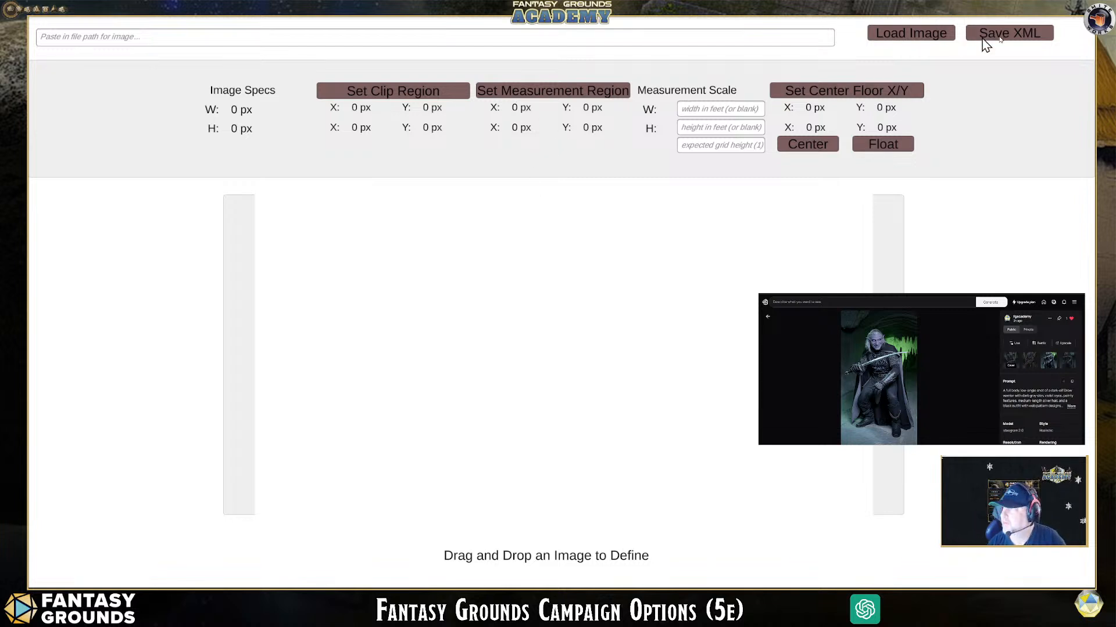
Step: Switch to the Canva browser window with the drow design and maximize it
click(1046, 18)
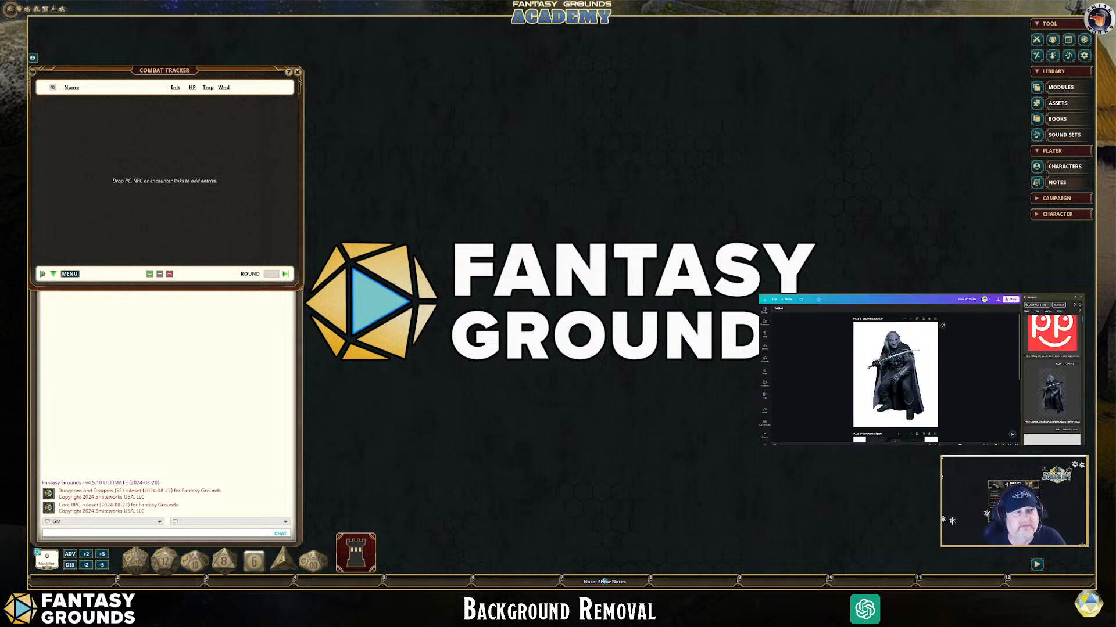
drag(27, 42, 534, 128)
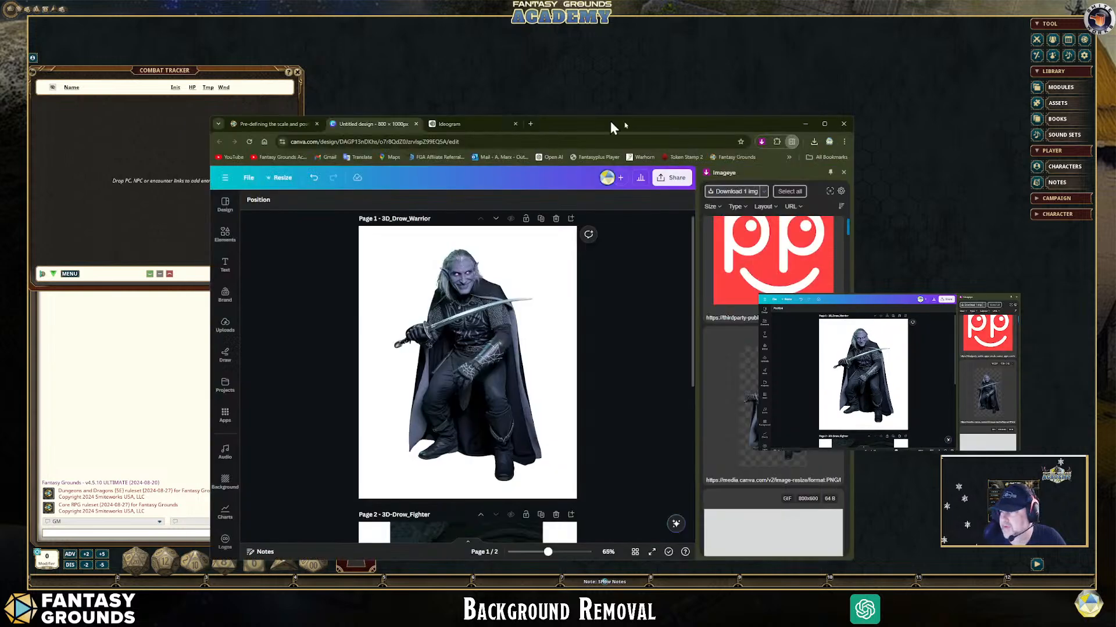
click(825, 123)
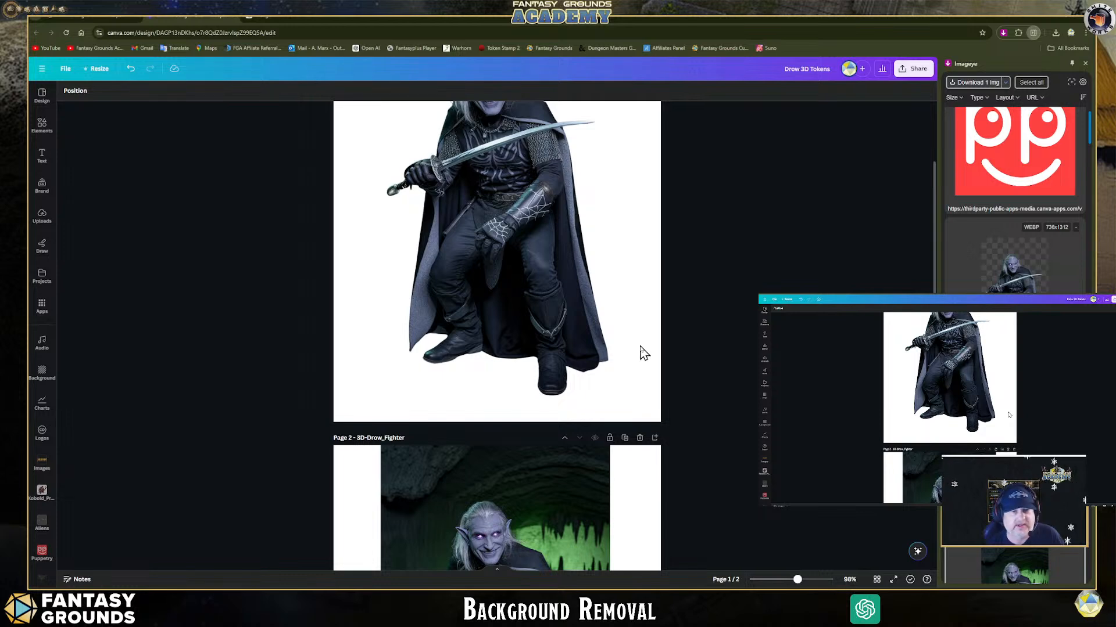
Step: Examine the drow warrior cutout on page 1, especially the edges around the sword hilt and gloved hand
scroll(668, 366, up, 2)
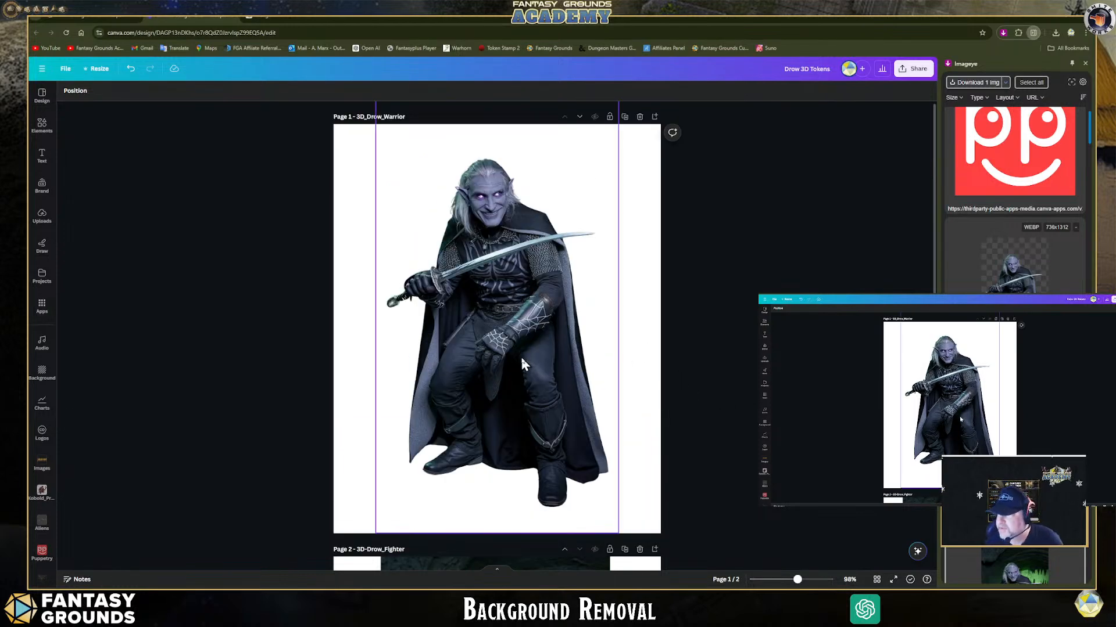
scroll(551, 395, up, 4)
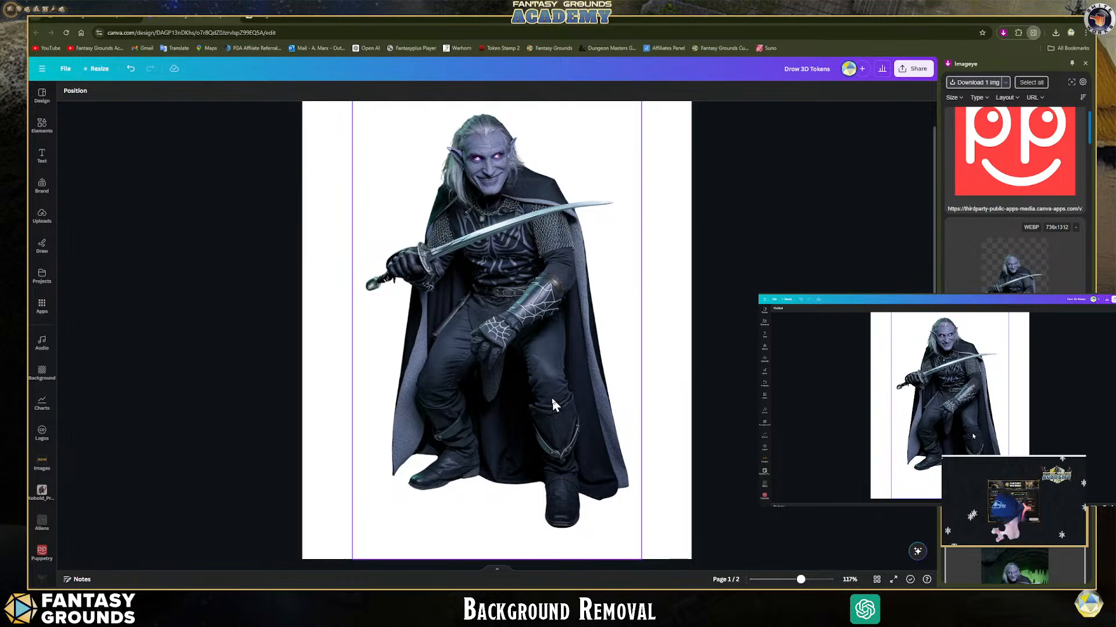
scroll(524, 391, up, 1)
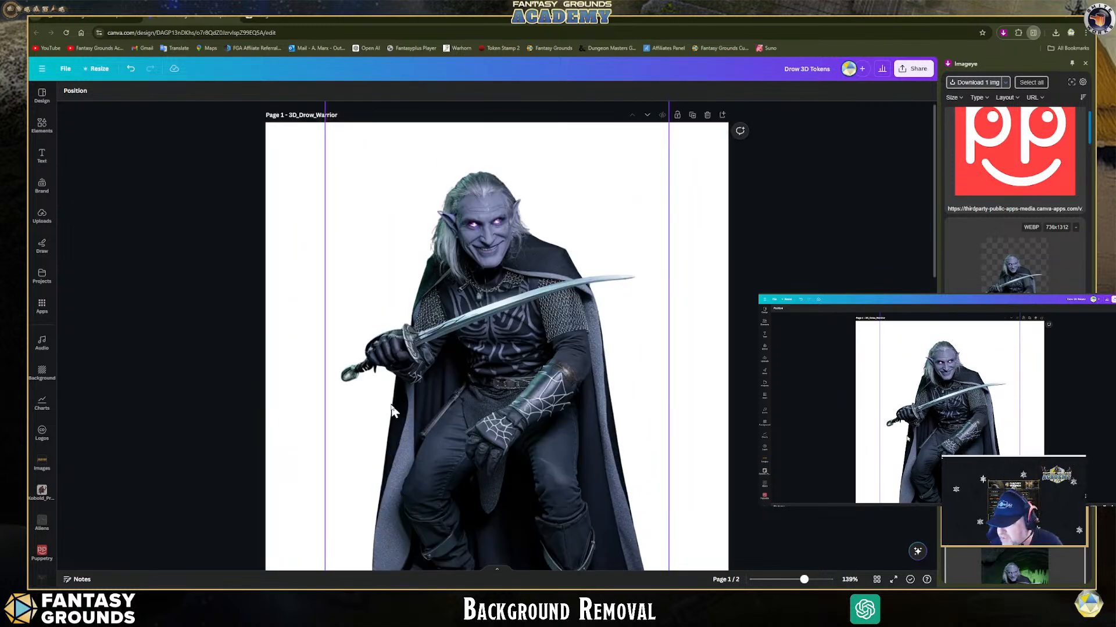
scroll(395, 409, down, 1)
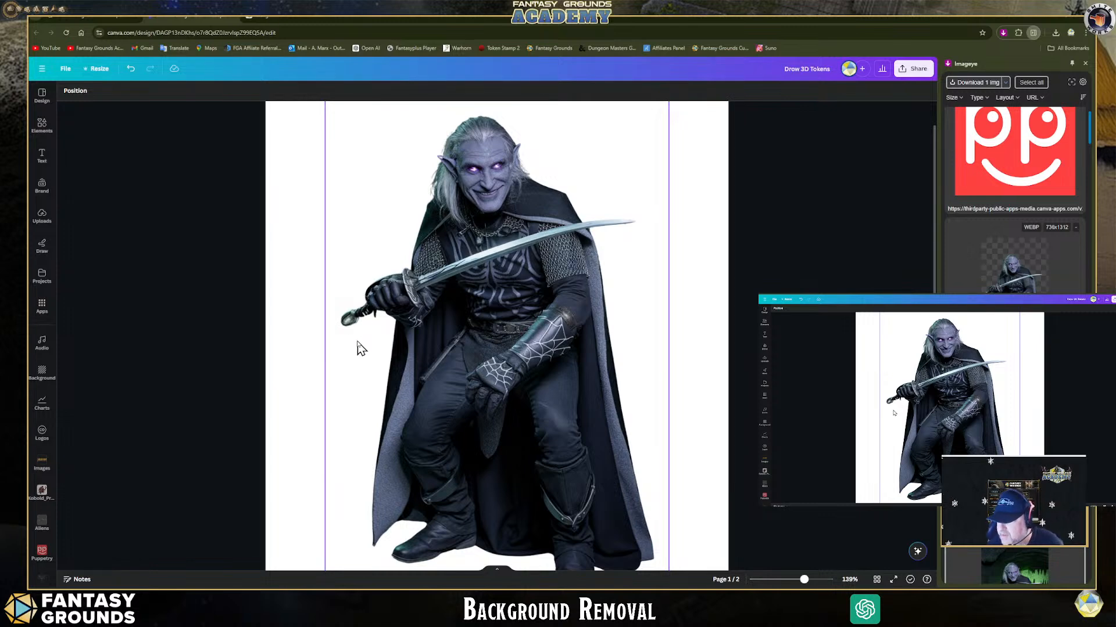
scroll(359, 336, up, 6)
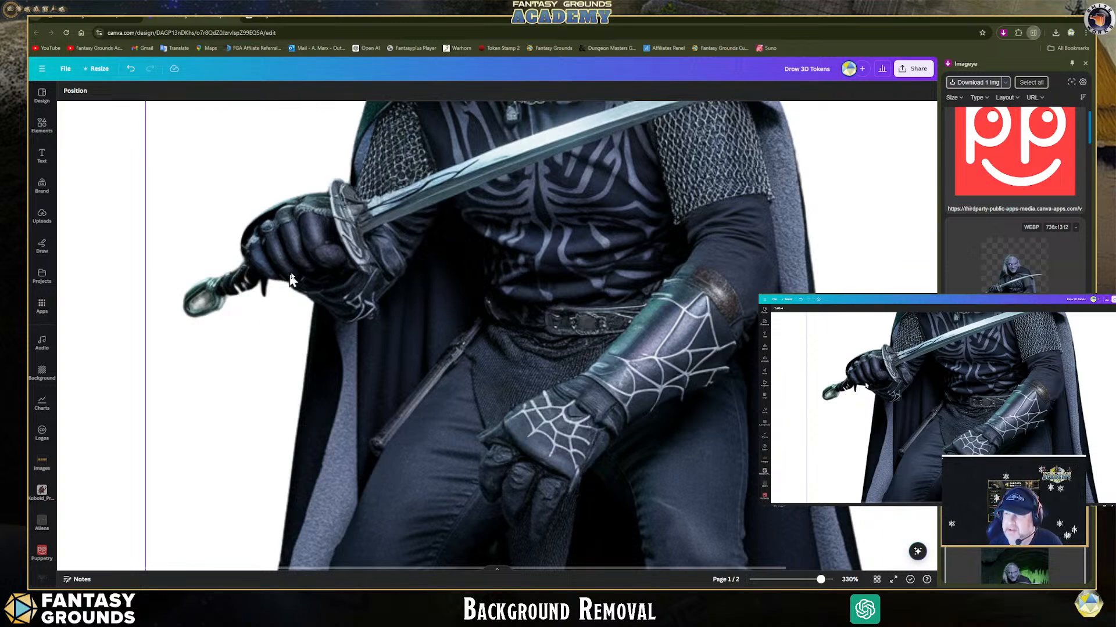
scroll(296, 276, up, 5)
scroll(292, 267, down, 5)
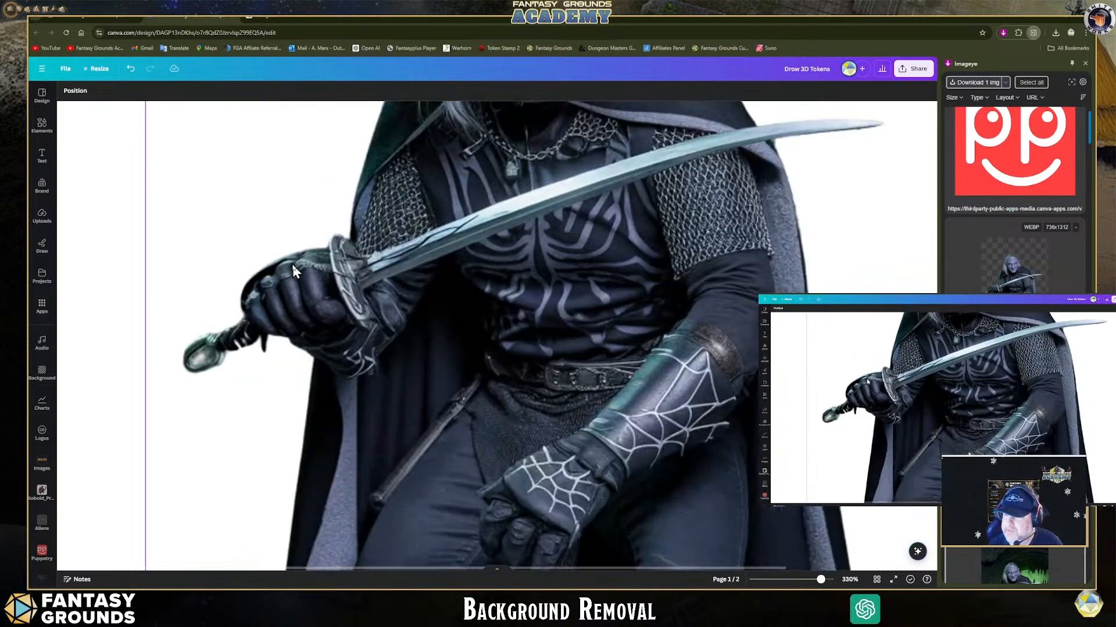
scroll(278, 303, down, 10)
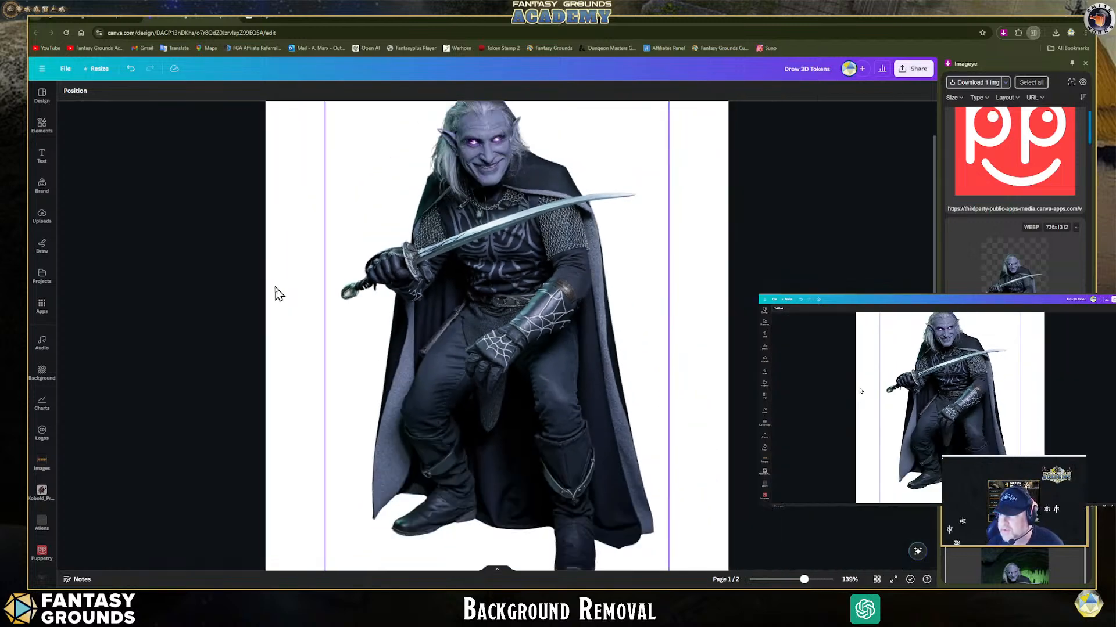
Step: Open the drow warrior image in the Background Remover and set the Erase brush size to 1
click(401, 287)
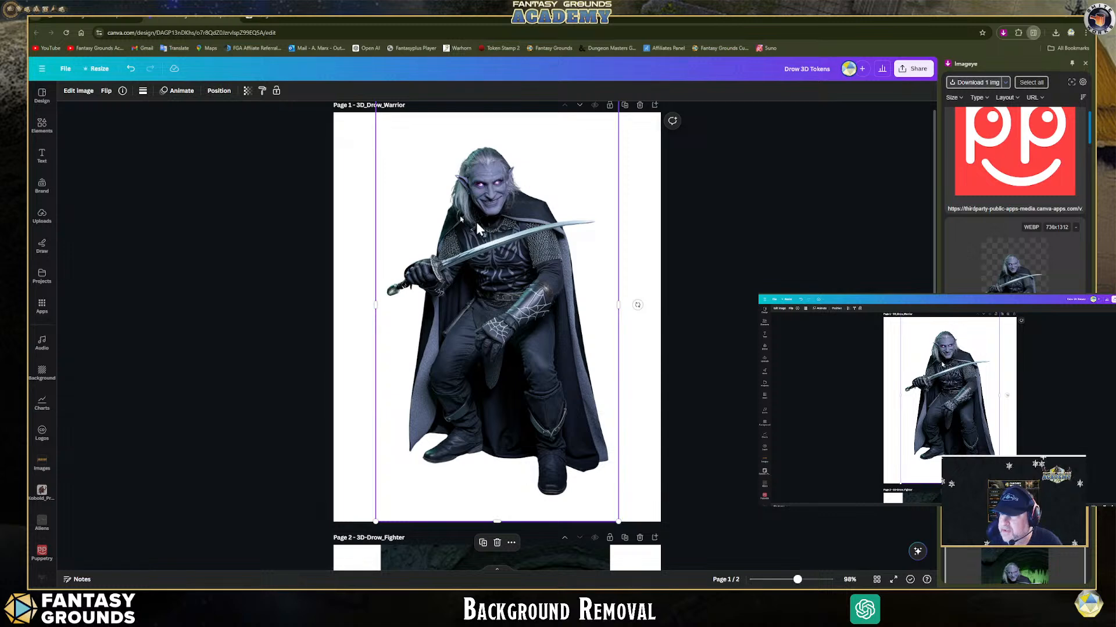
click(71, 92)
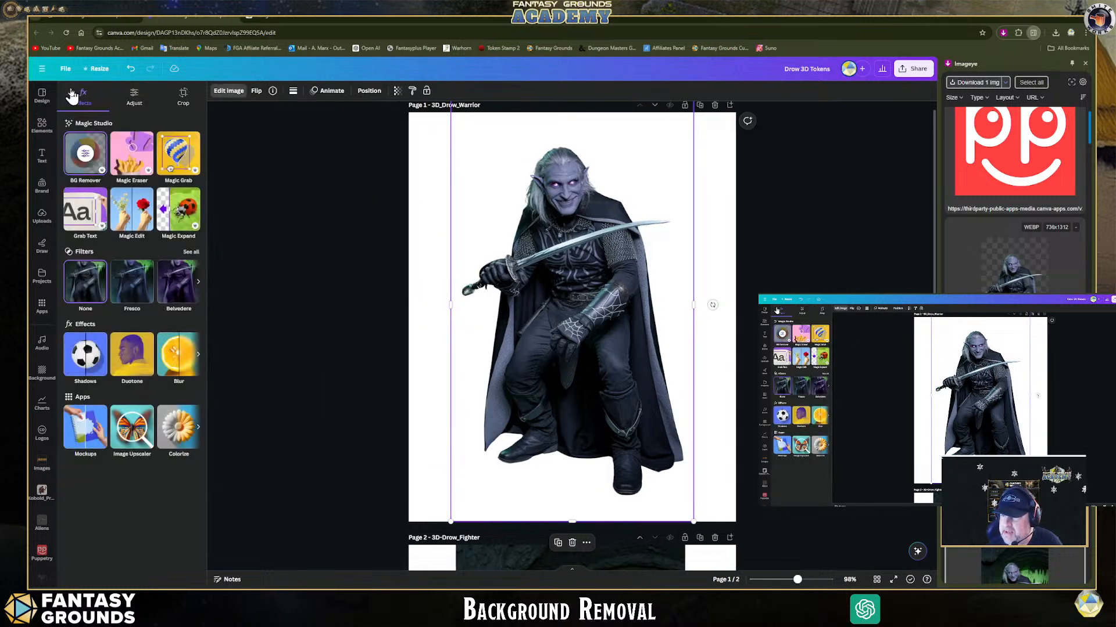
click(85, 154)
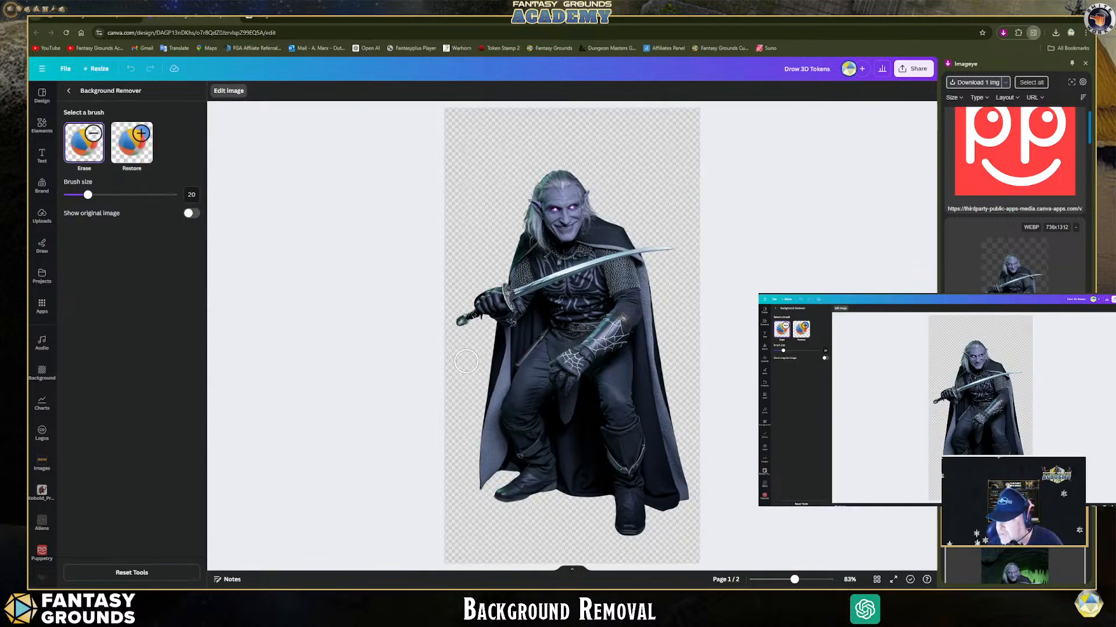
drag(88, 194, 61, 202)
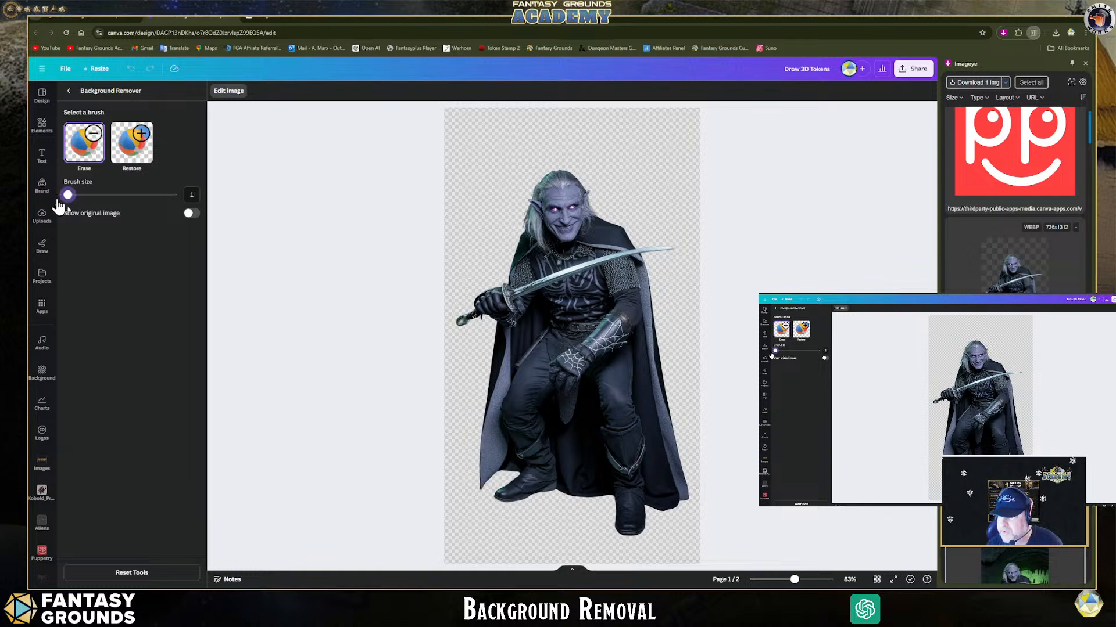
Step: Try erasing a small spot on the sword grip beside the gloved hand, and undo the stroke
scroll(481, 366, up, 5)
scroll(459, 355, up, 3)
scroll(343, 314, down, 5)
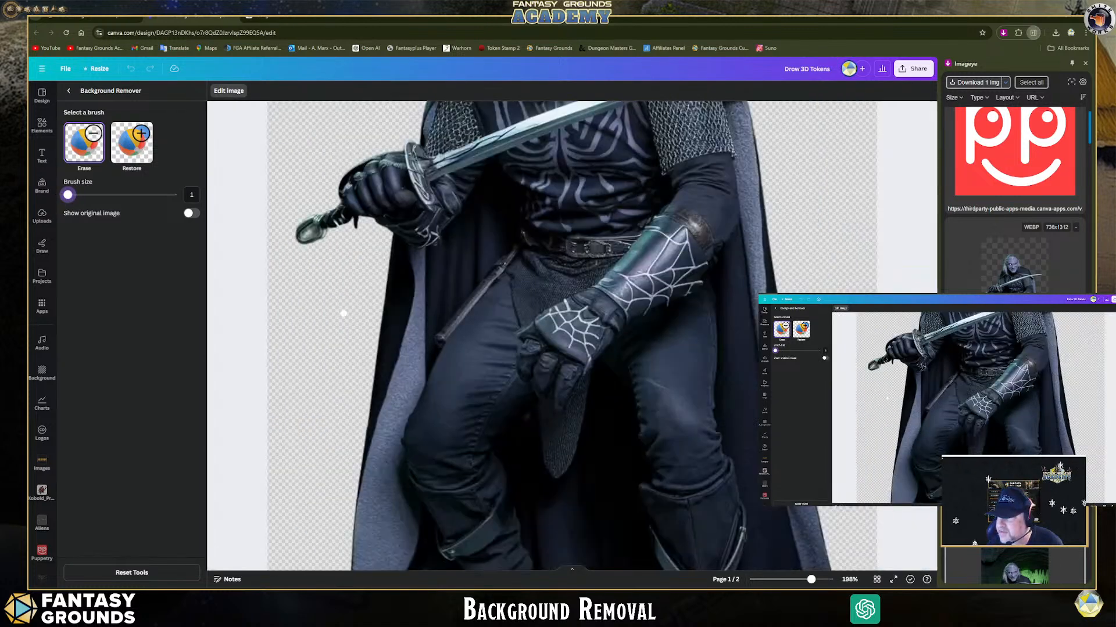
drag(332, 223, 340, 220)
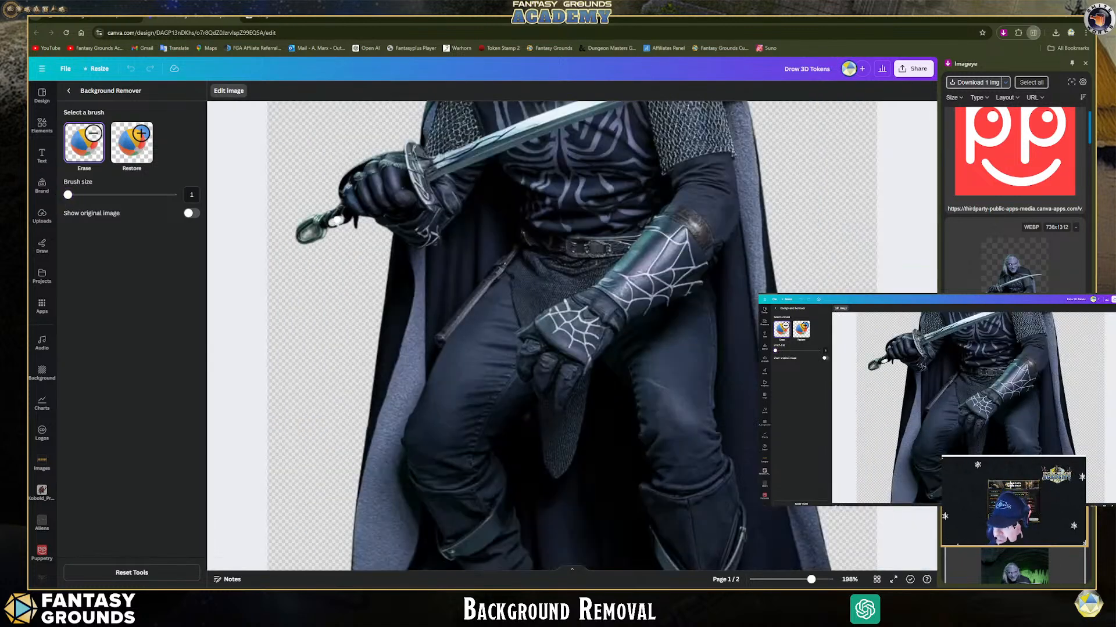
key(ctrl+z)
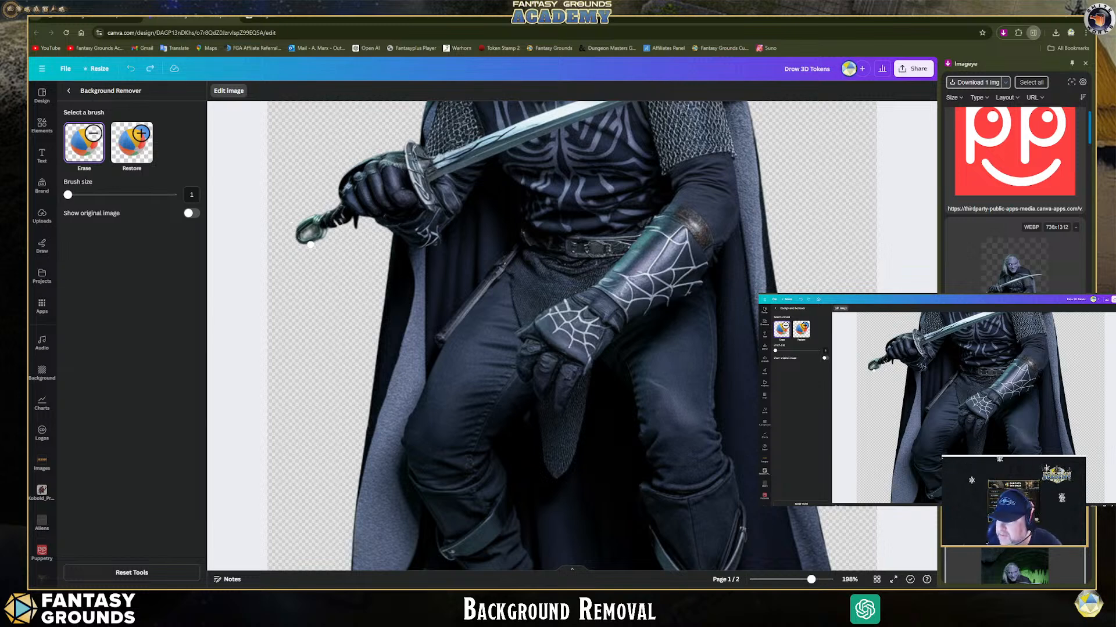
Step: Paint back the missing parts of the sword's pommel with the Restore brush at size 1
scroll(380, 324, down, 2)
click(132, 142)
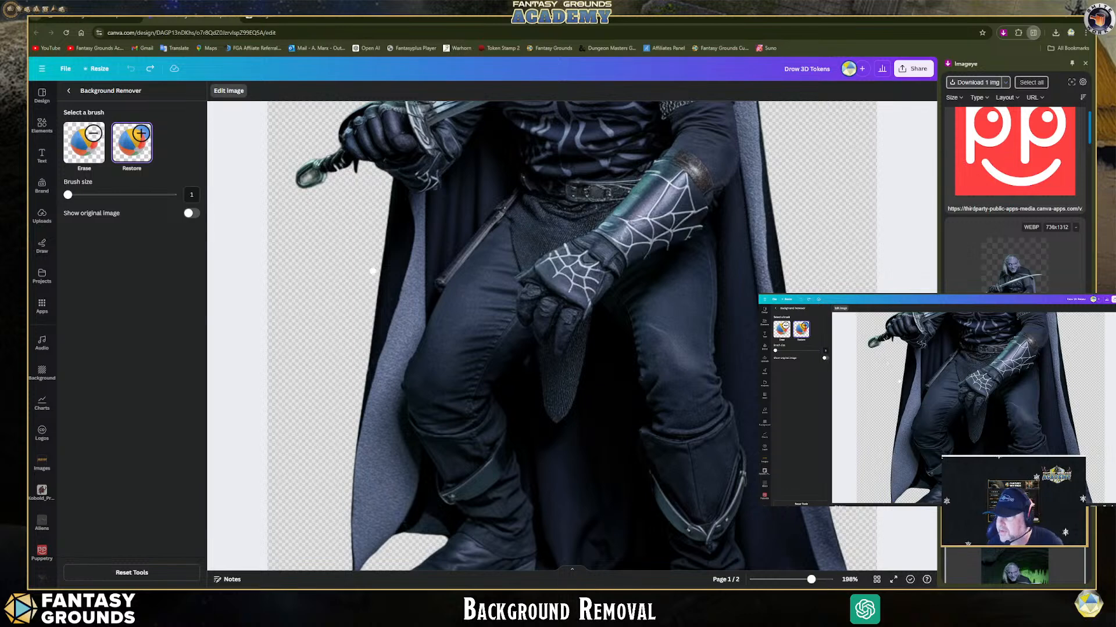
scroll(365, 280, up, 4)
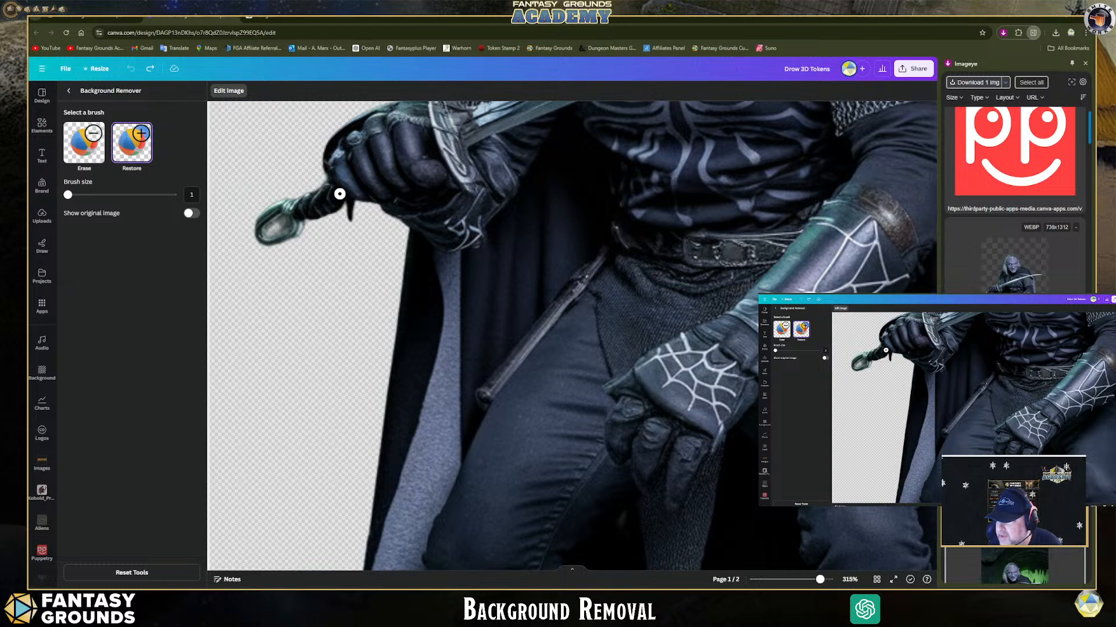
mouse_move(293, 218)
mouse_down()
mouse_move(284, 218)
mouse_move(270, 221)
mouse_move(272, 238)
mouse_move(267, 225)
mouse_move(294, 209)
mouse_move(267, 223)
mouse_move(289, 230)
mouse_up()
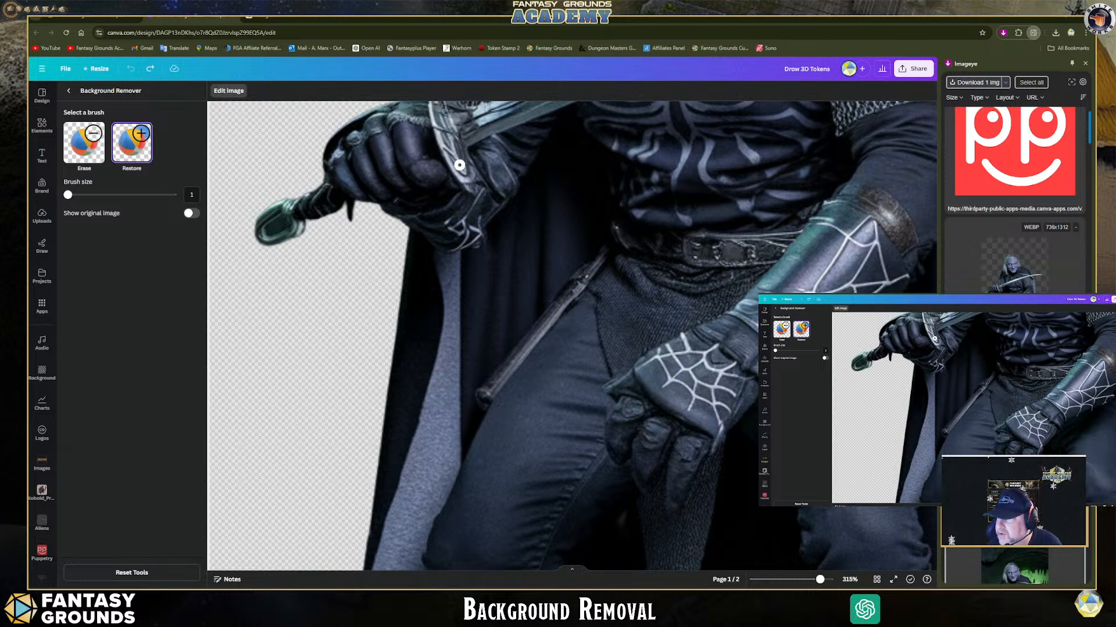
drag(640, 272, 686, 292)
Step: Check the rest of the drow cutout from boots and cloak up to the head, and leave the Background Remover
scroll(686, 293, down, 10)
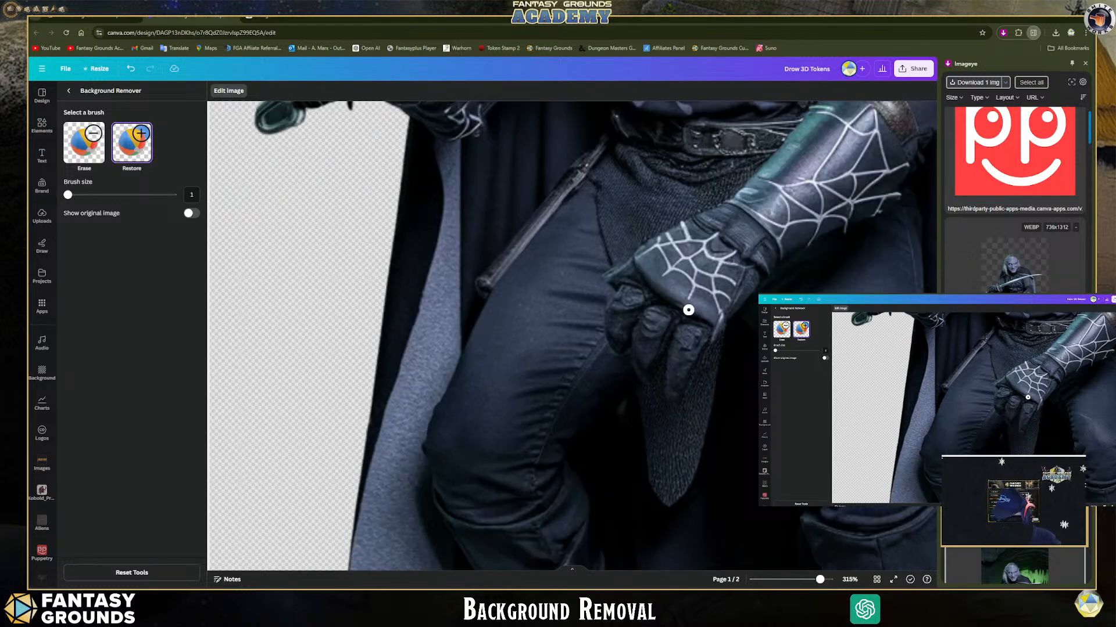
scroll(677, 314, down, 2)
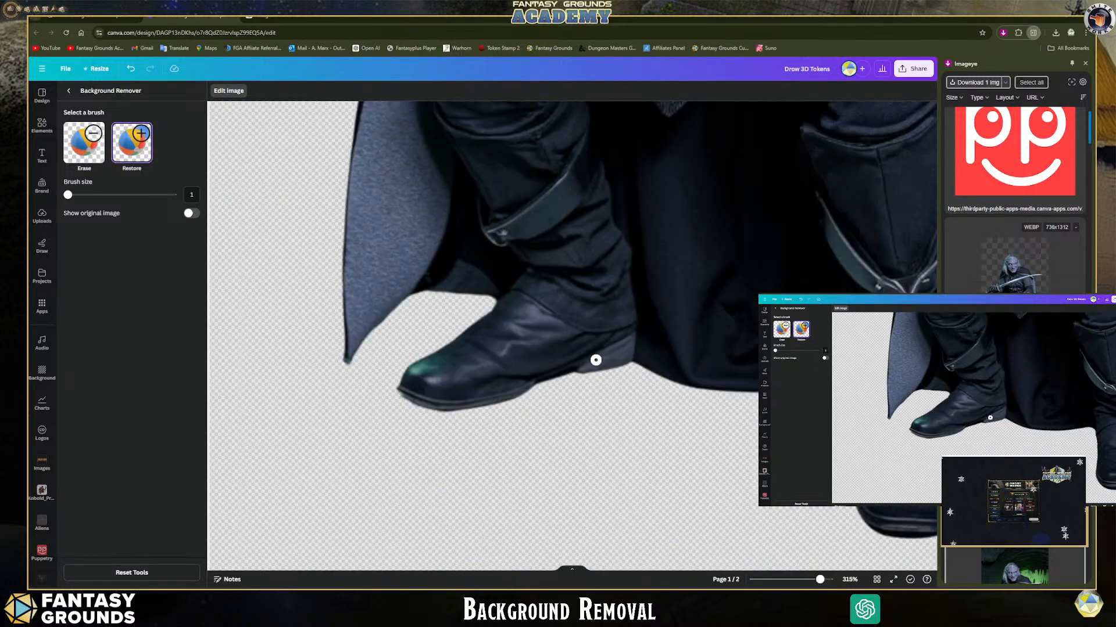
scroll(730, 316, up, 15)
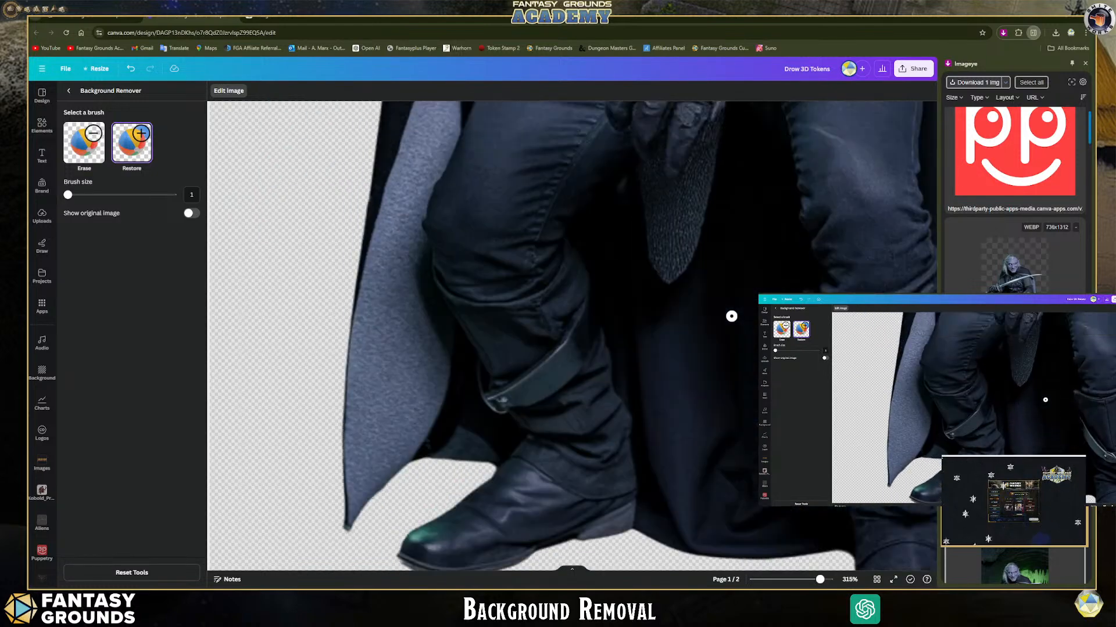
scroll(730, 316, up, 10)
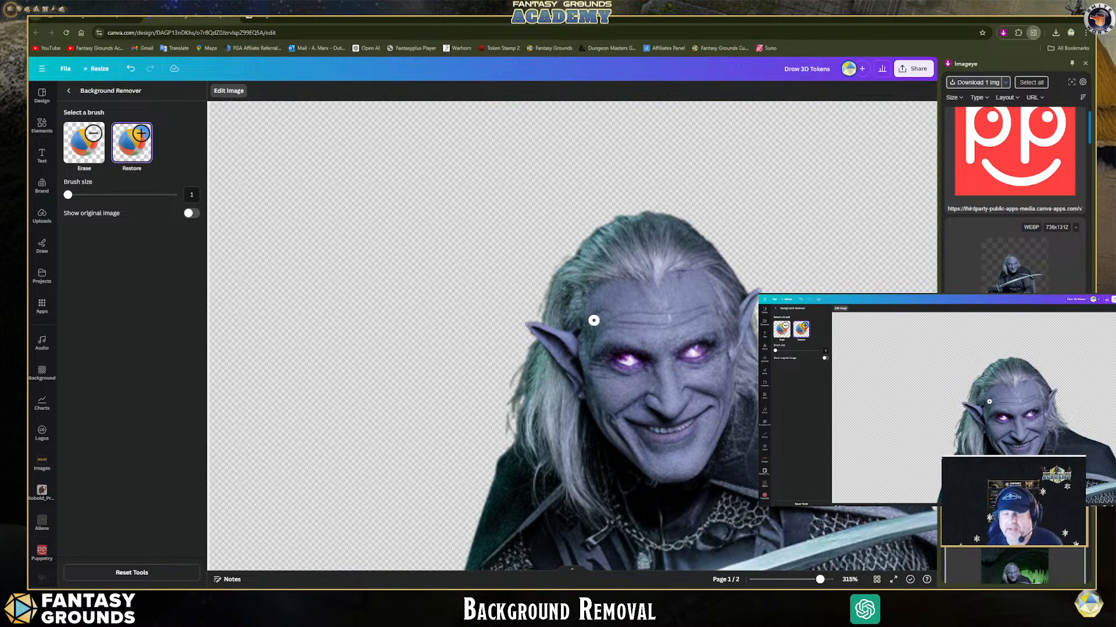
scroll(635, 339, down, 3)
scroll(635, 337, down, 20)
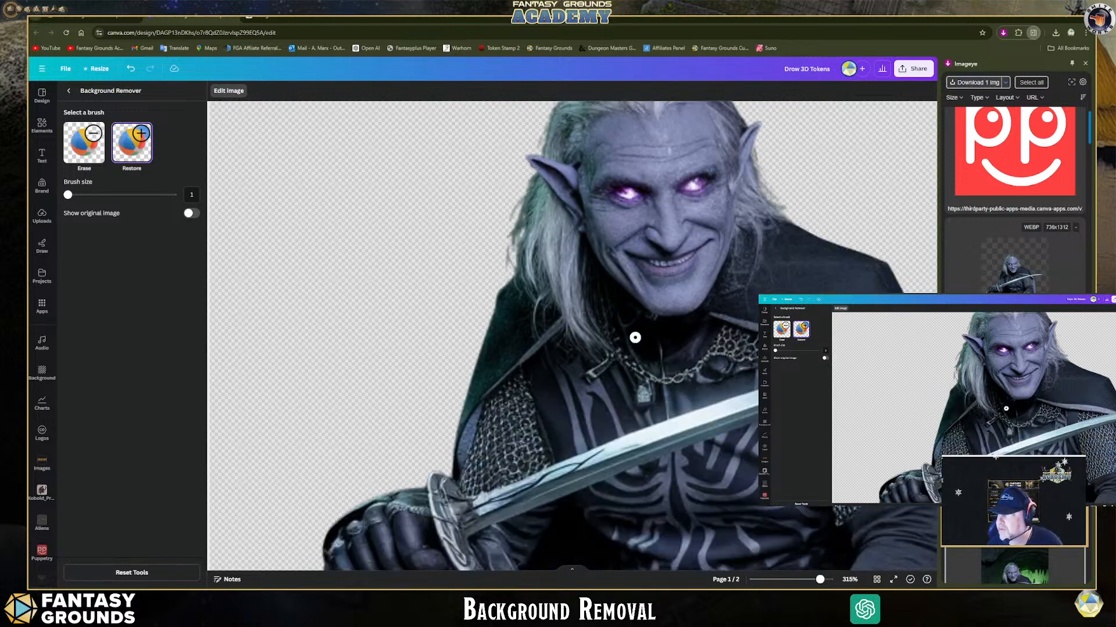
scroll(635, 339, down, 10)
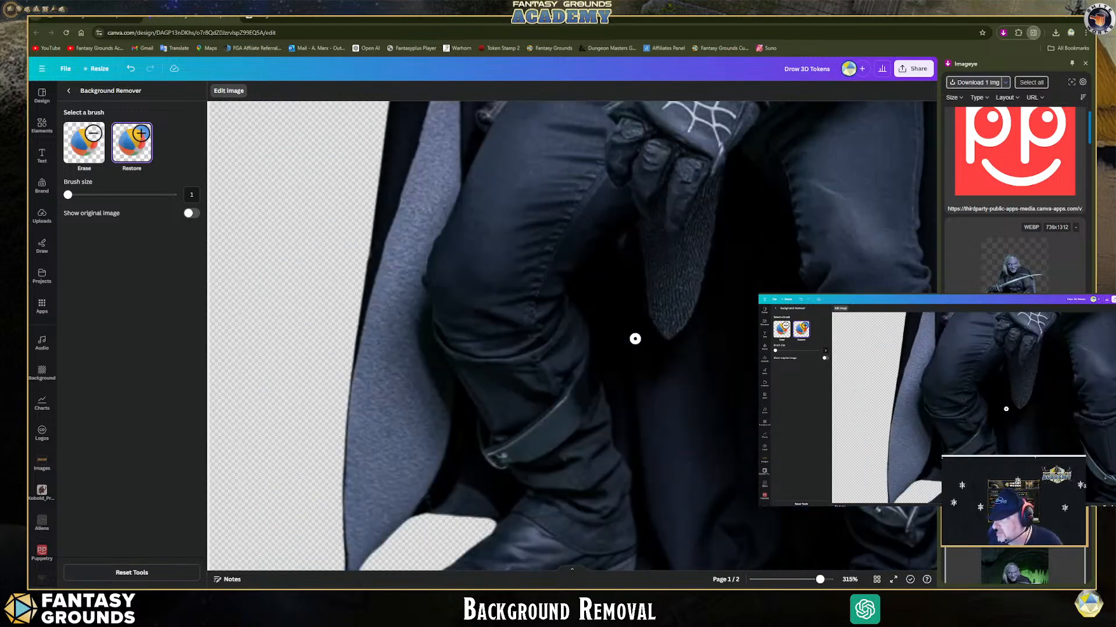
scroll(635, 338, down, 2)
scroll(636, 339, up, 10)
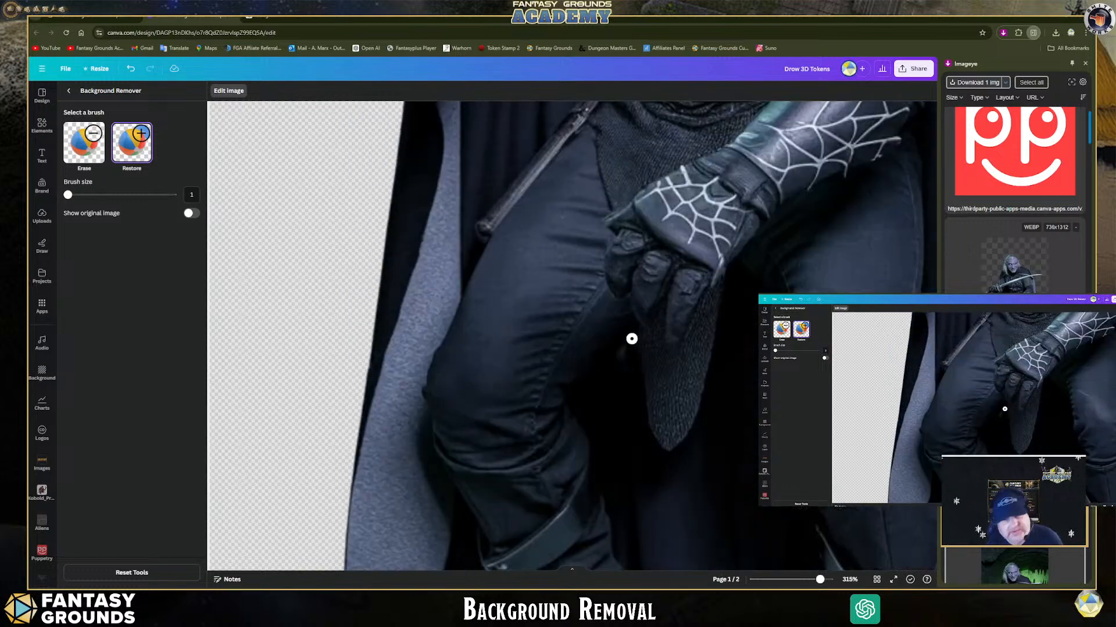
scroll(631, 339, up, 12)
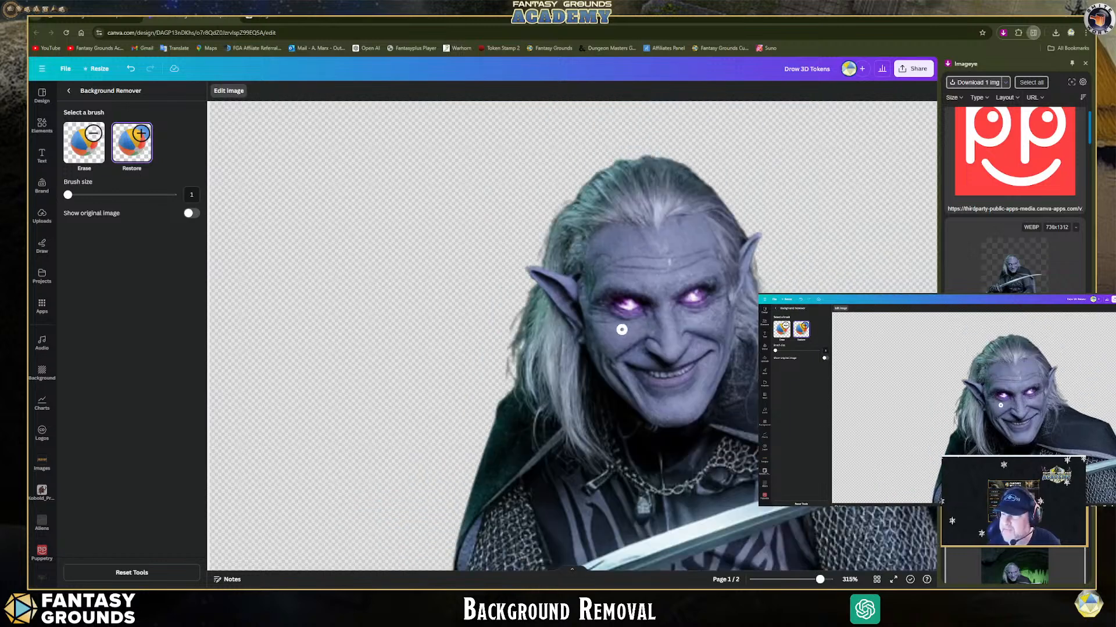
scroll(622, 329, up, 3)
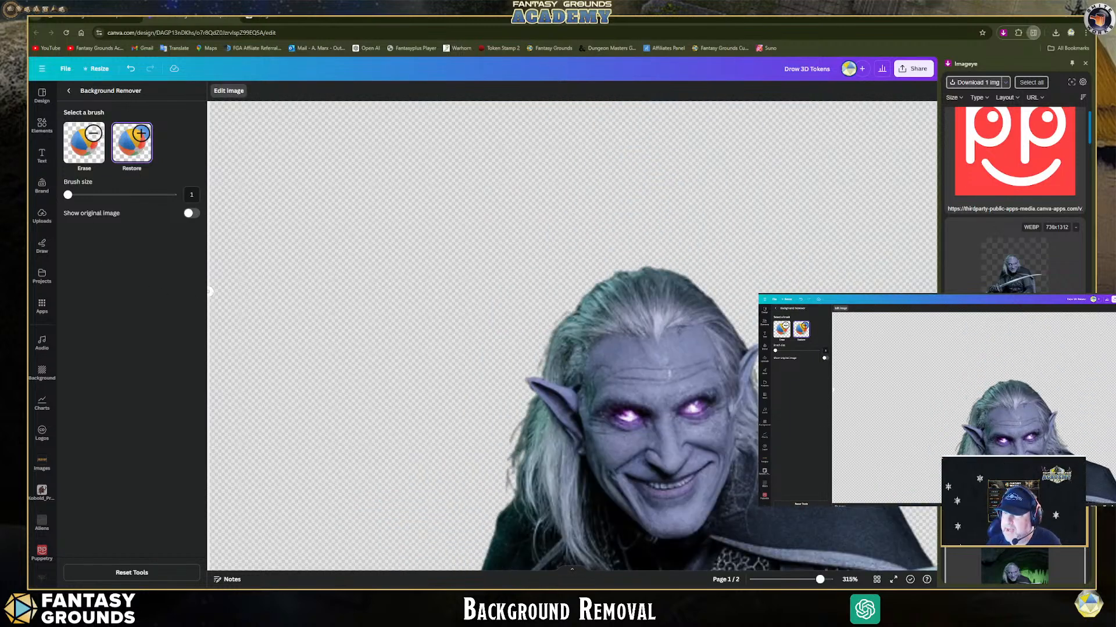
scroll(291, 263, up, 3)
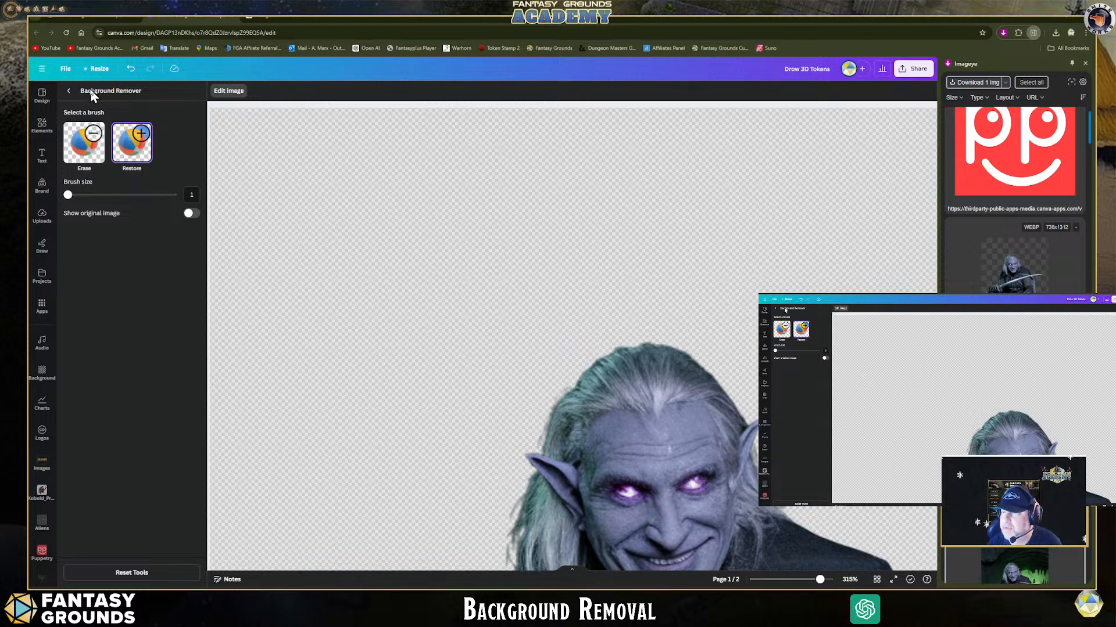
click(69, 91)
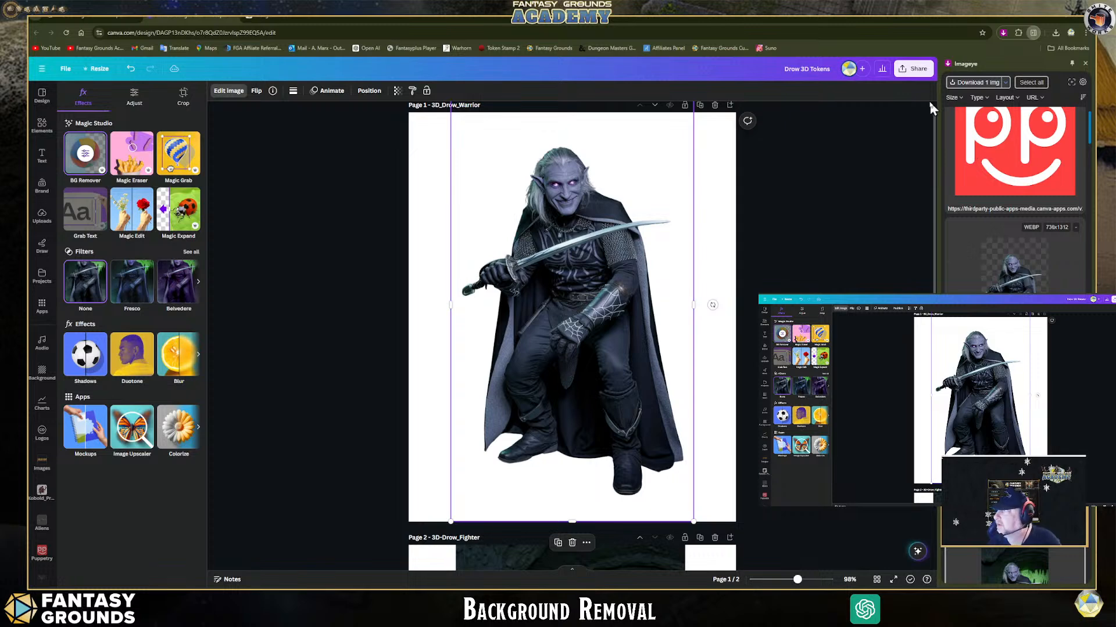
Step: Close the Imageye extension panel and open the download settings of the Drow 3D Tokens design
click(1085, 63)
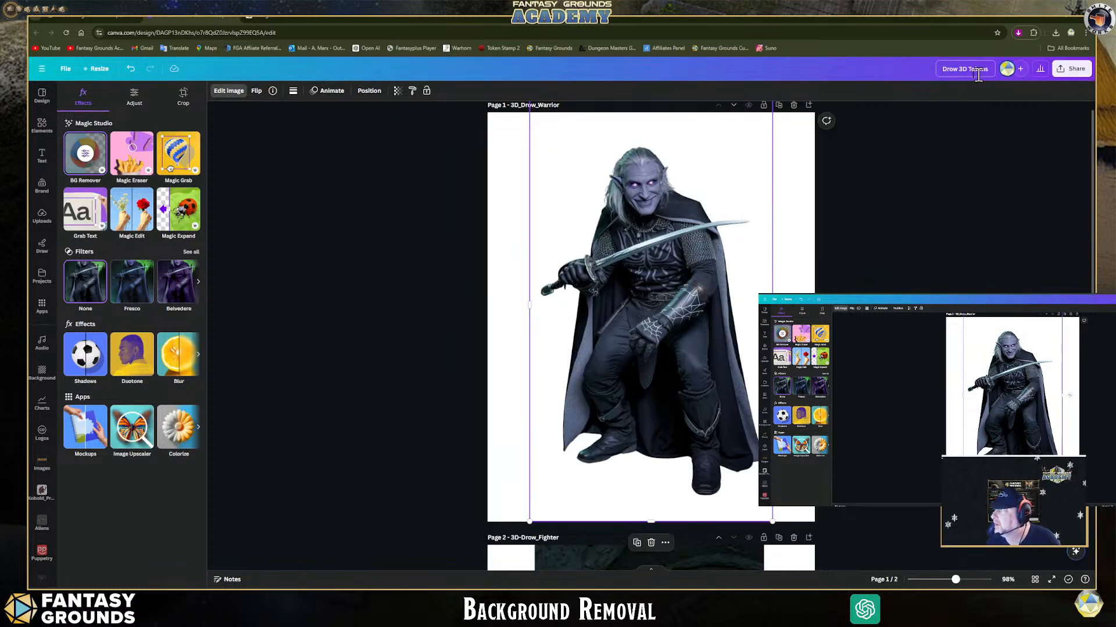
click(1072, 73)
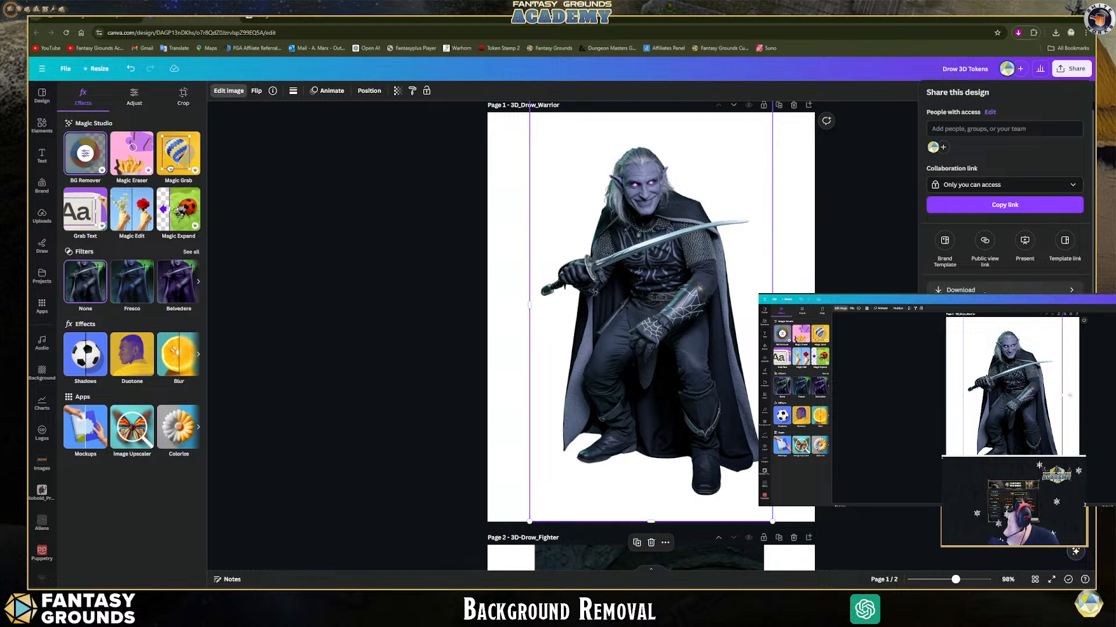
click(984, 291)
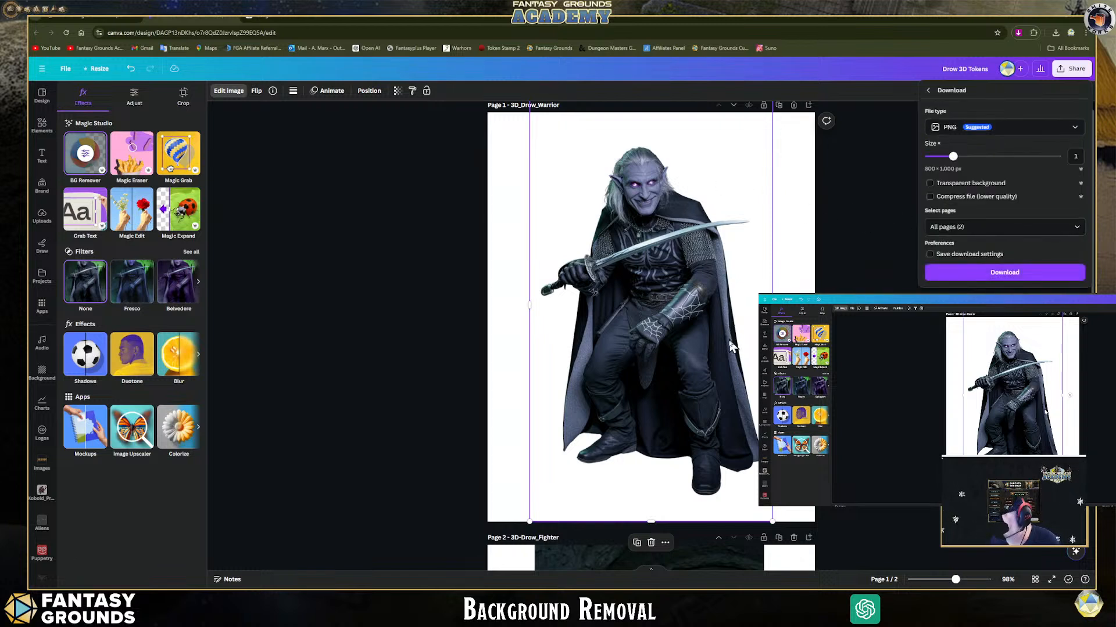
Step: Download only page 1, 3D_Drow_Warrior, as a PNG and dismiss the sharing options
click(1075, 230)
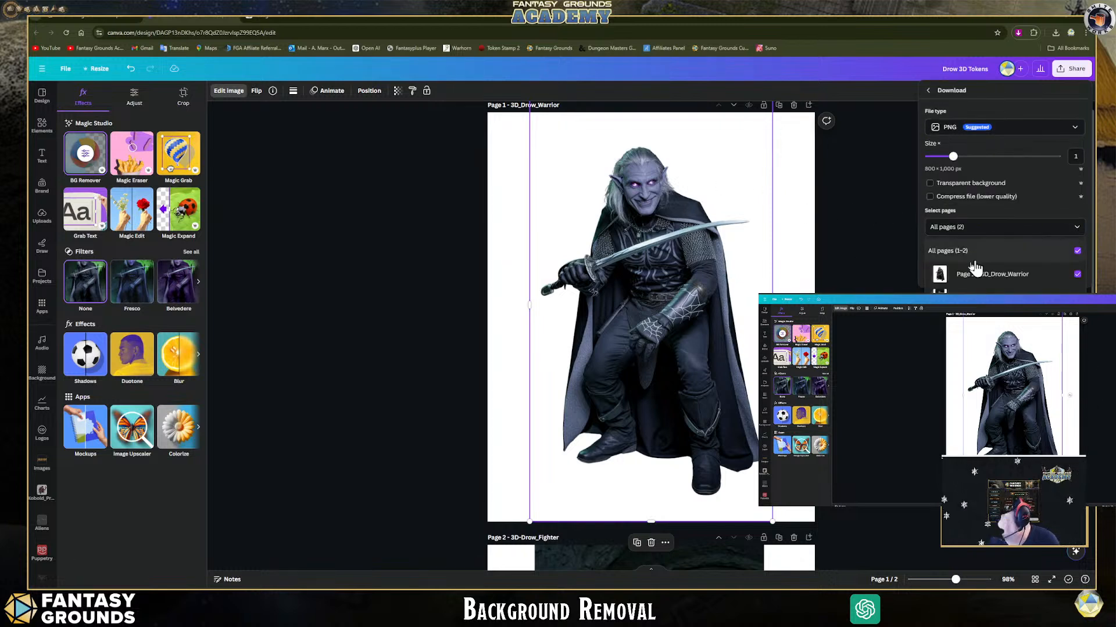
click(1076, 251)
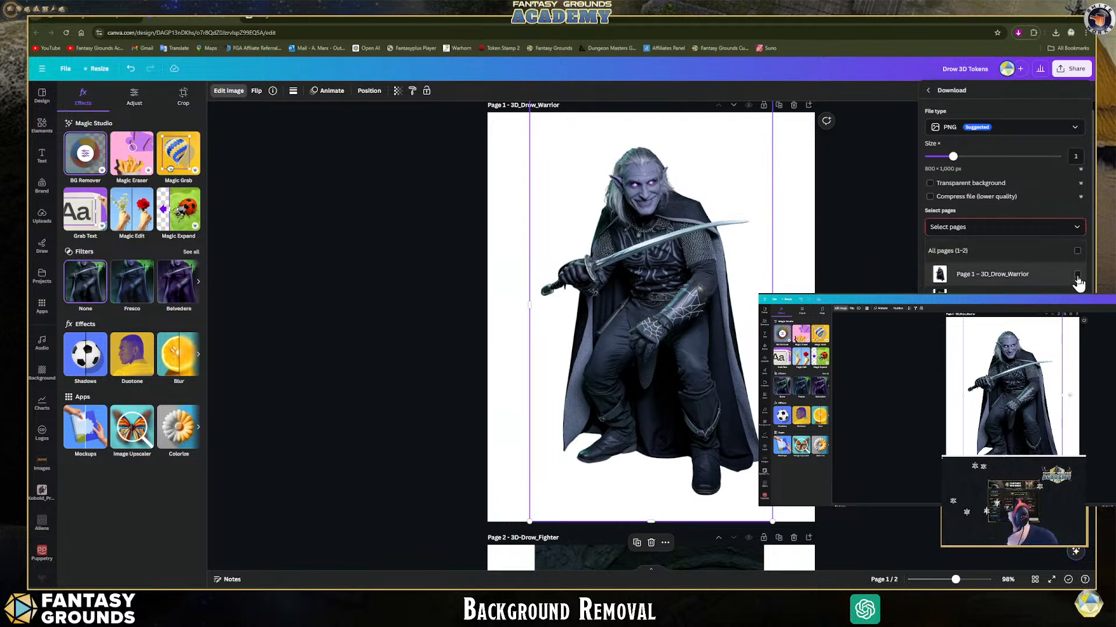
click(1076, 275)
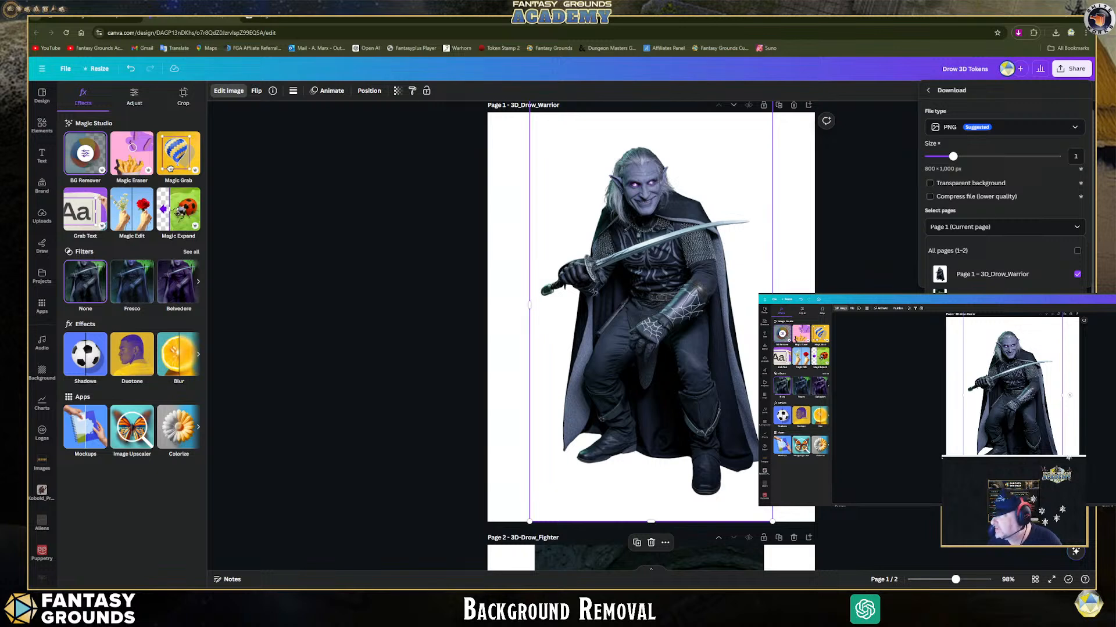
click(996, 325)
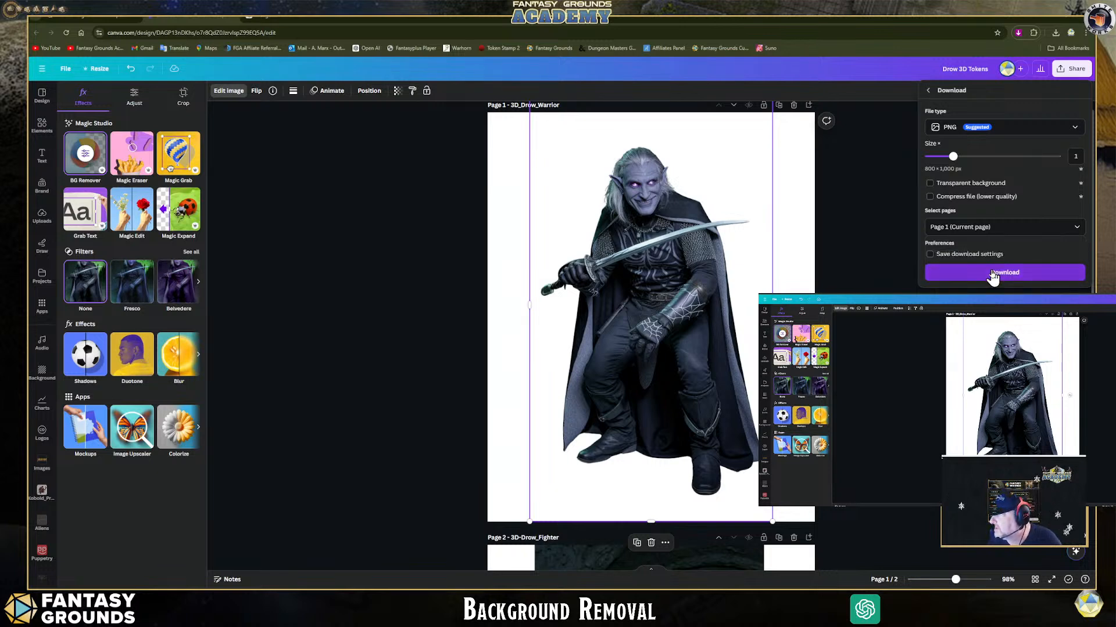
click(993, 273)
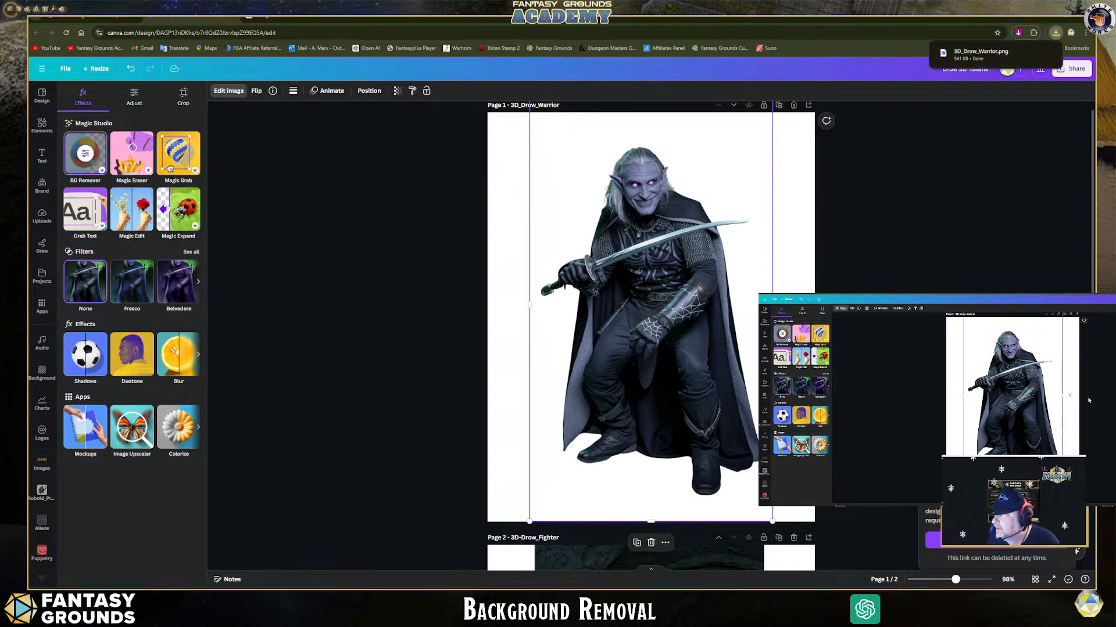
click(865, 253)
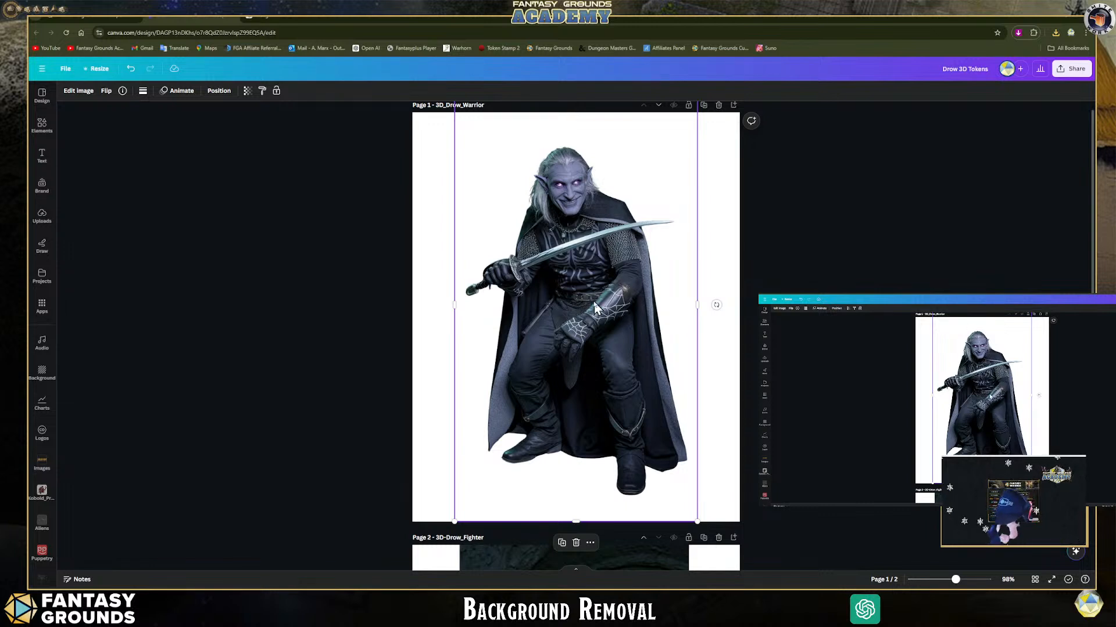
Step: Examine the original 3D-Drow_Fighter image on page 2 from sword and boots to head, and compare it with the page 1 cutout
scroll(596, 308, down, 7)
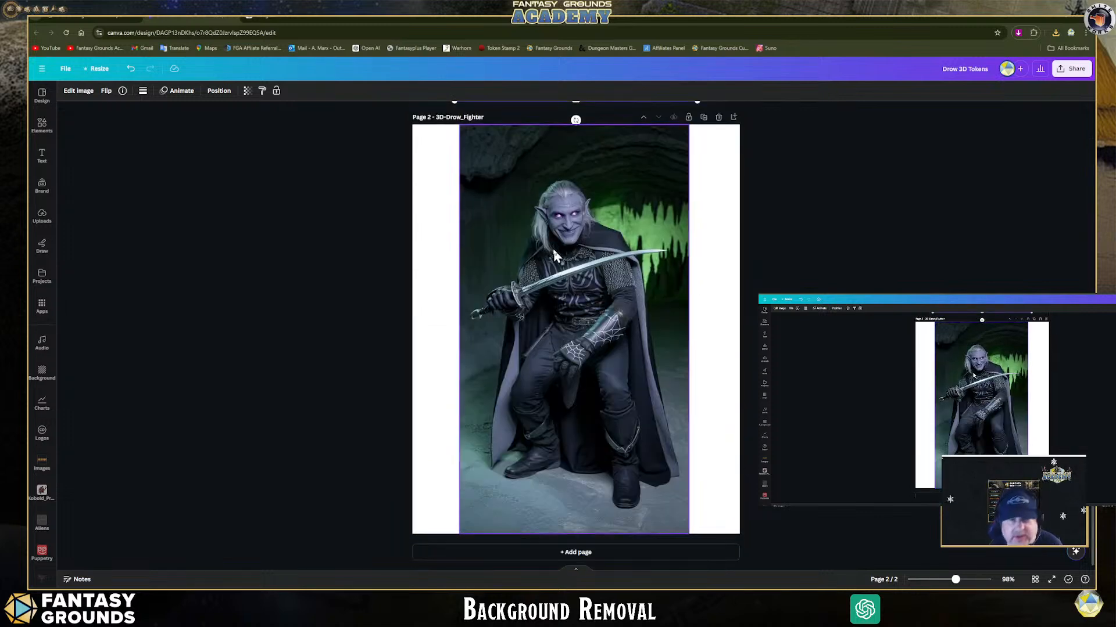
scroll(615, 341, up, 5)
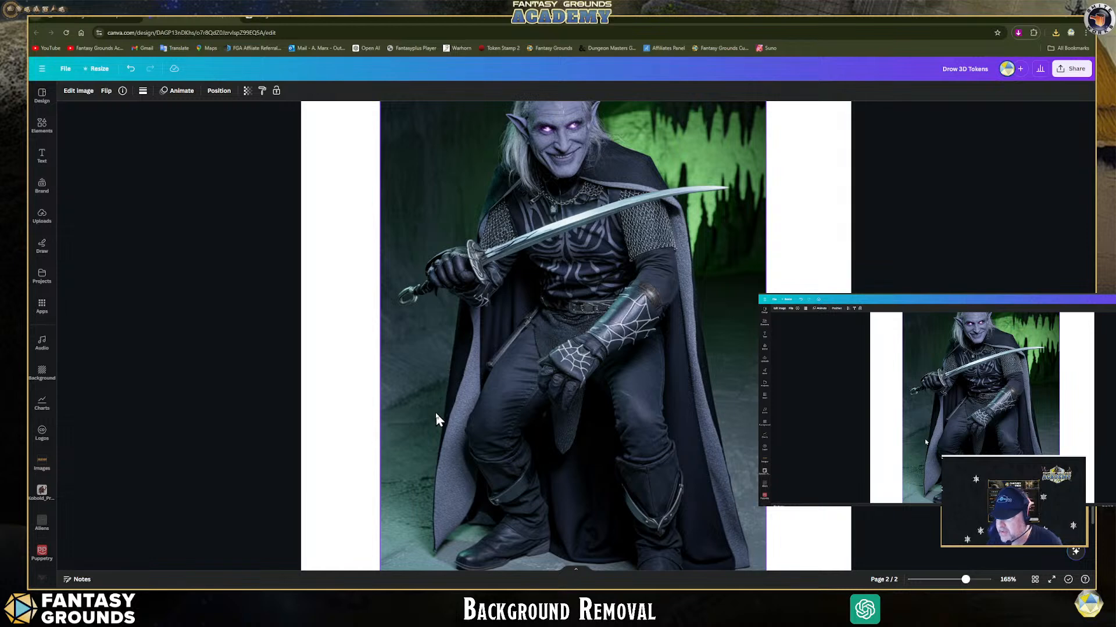
scroll(436, 413, up, 5)
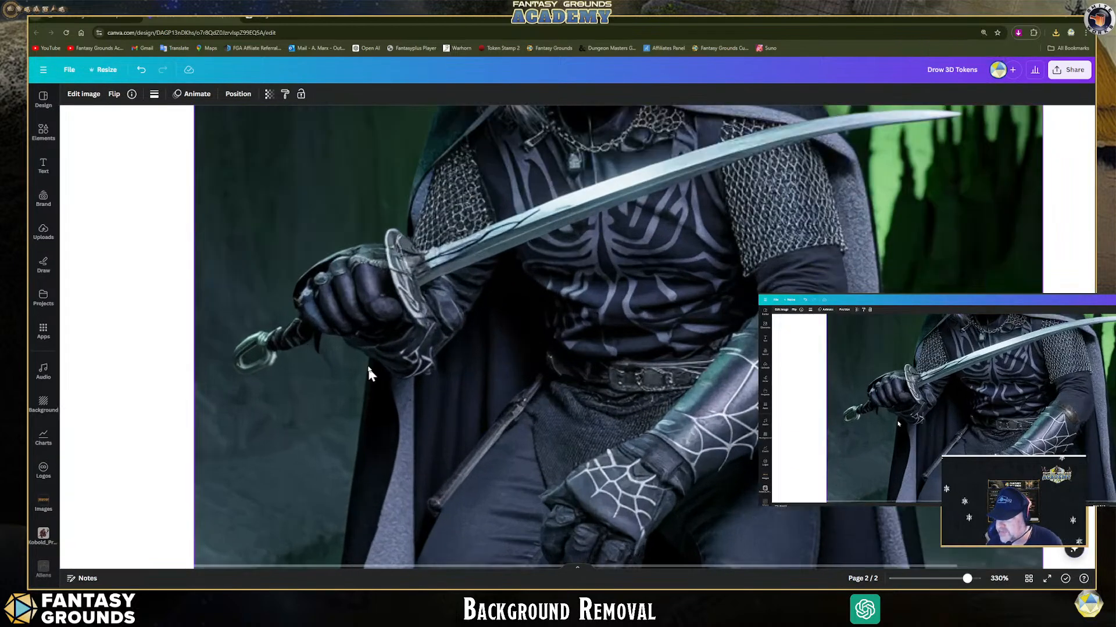
scroll(436, 189, up, 8)
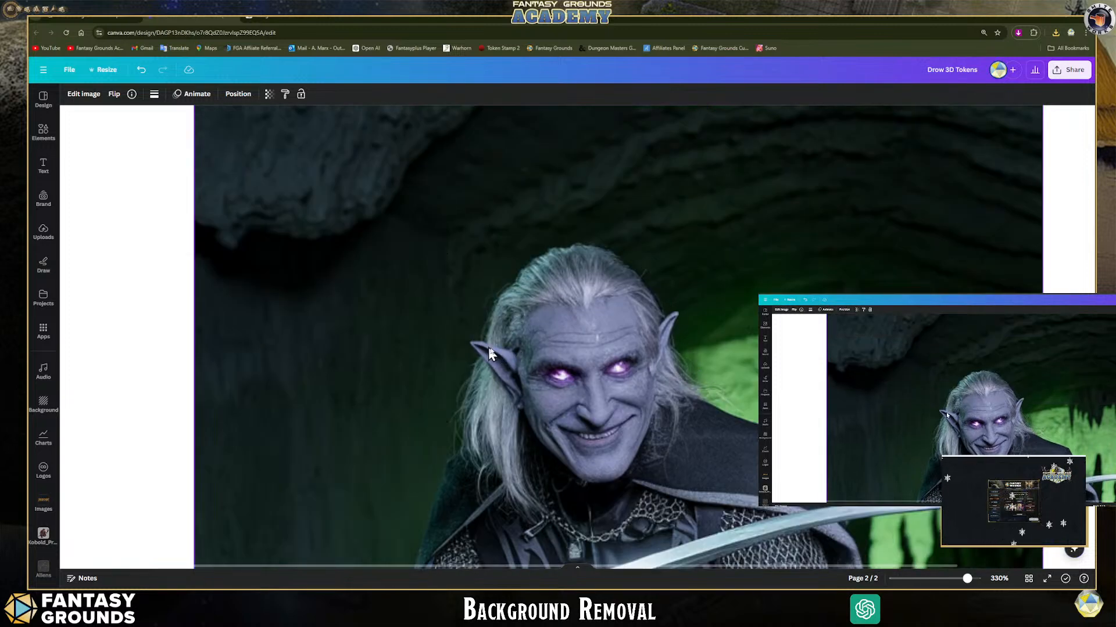
scroll(494, 340, down, 6)
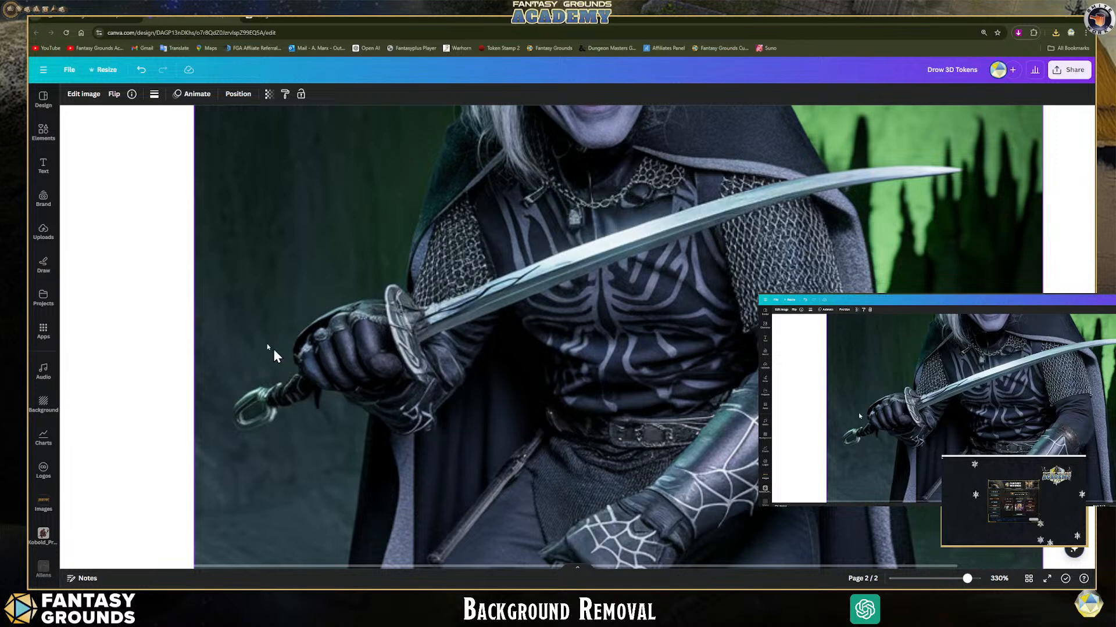
scroll(399, 358, down, 8)
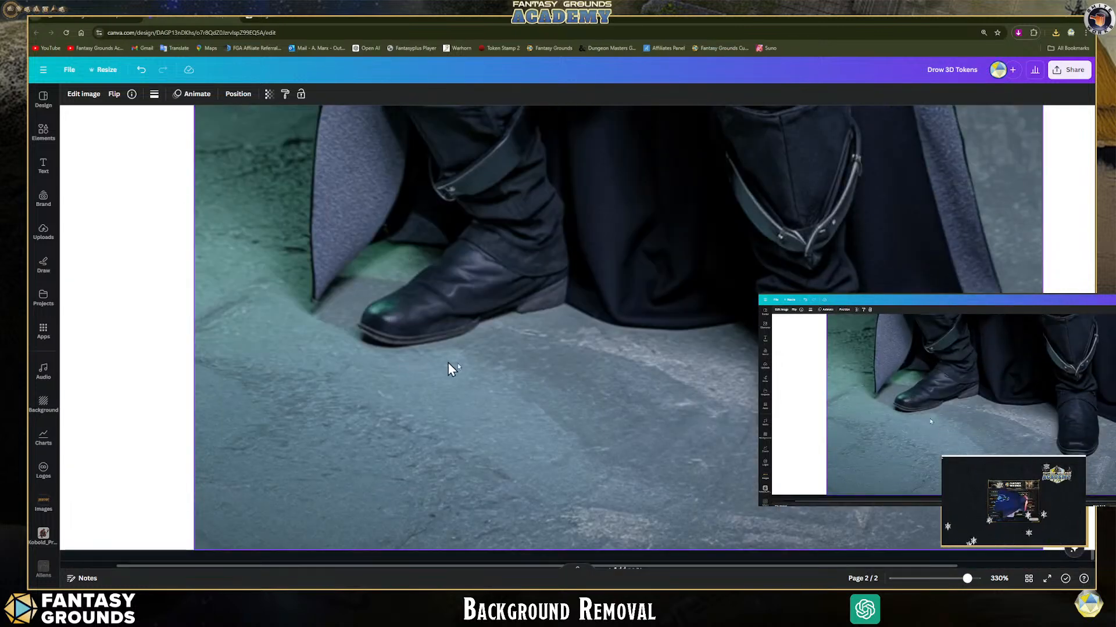
scroll(238, 258, up, 3)
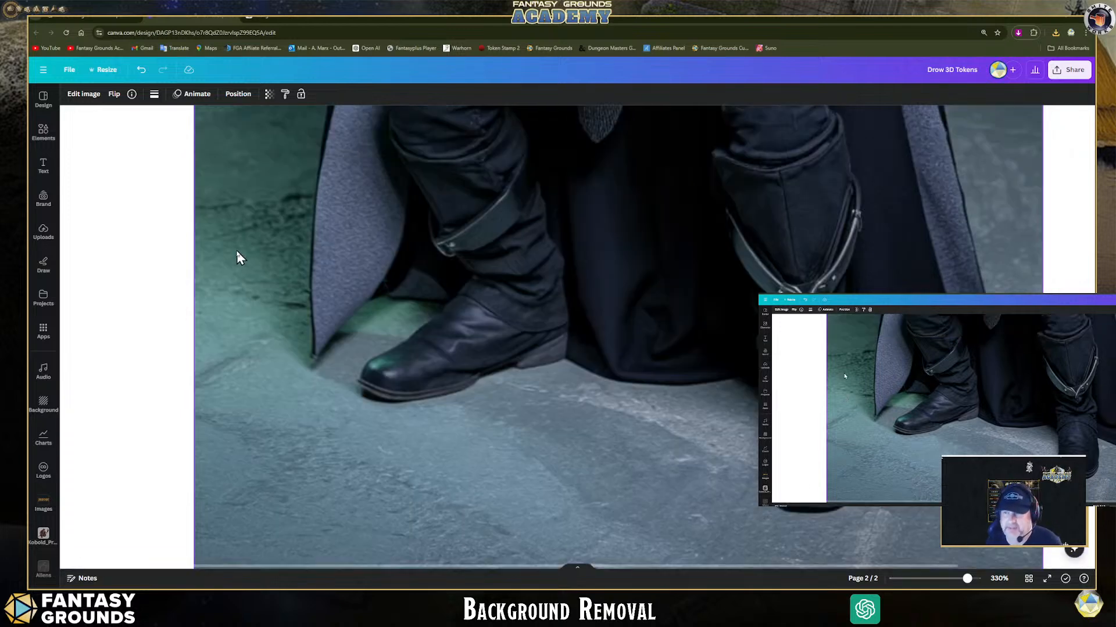
scroll(266, 305, up, 10)
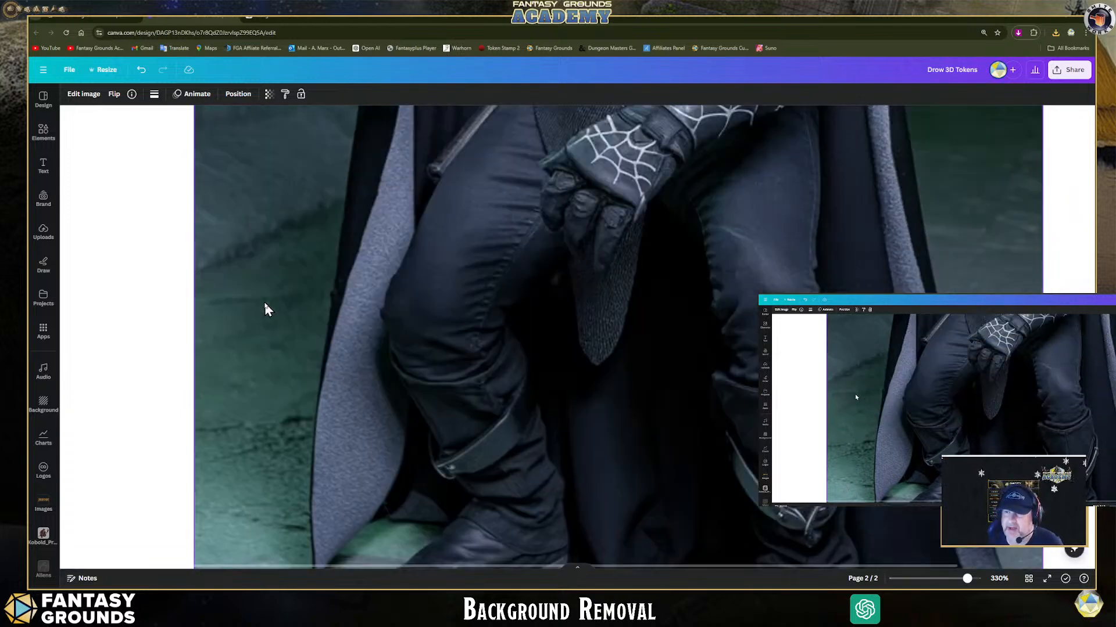
scroll(265, 304, up, 8)
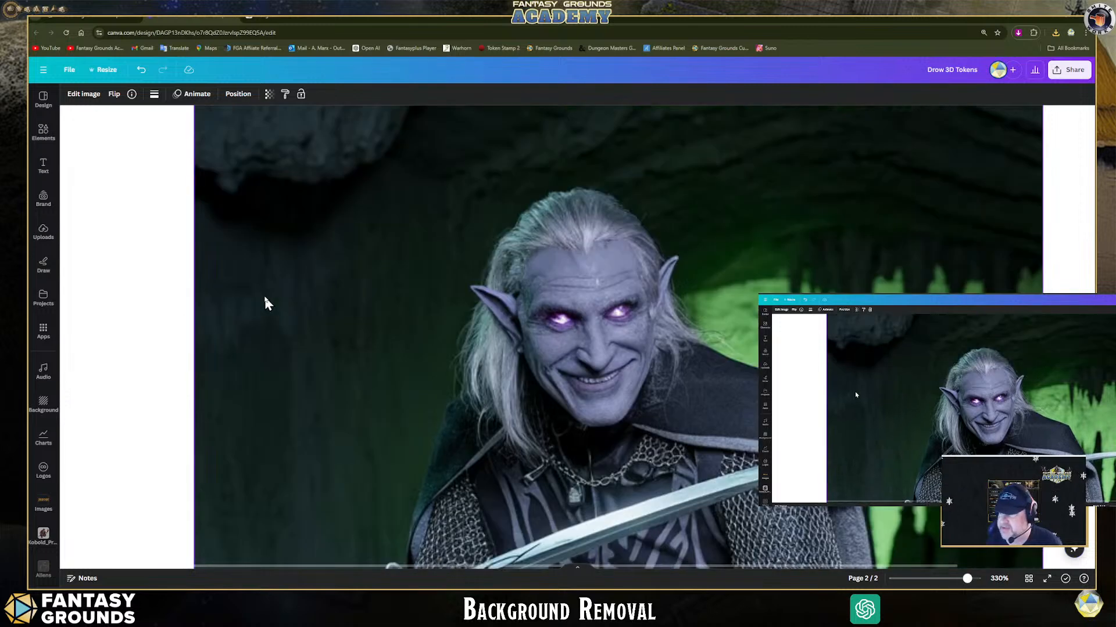
scroll(348, 287, up, 2)
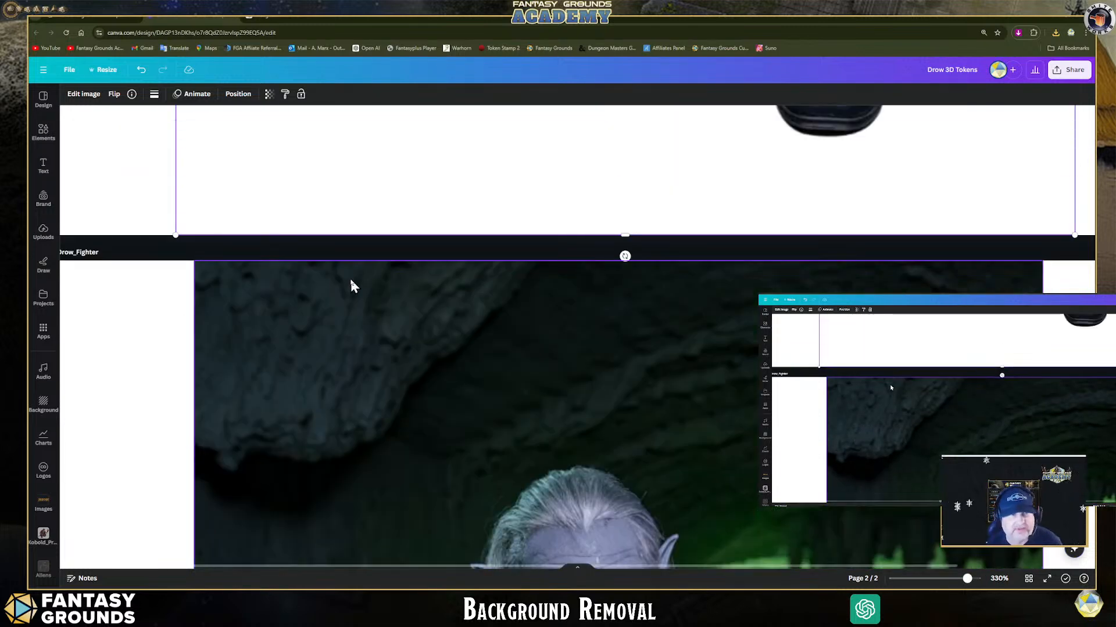
scroll(400, 291, down, 5)
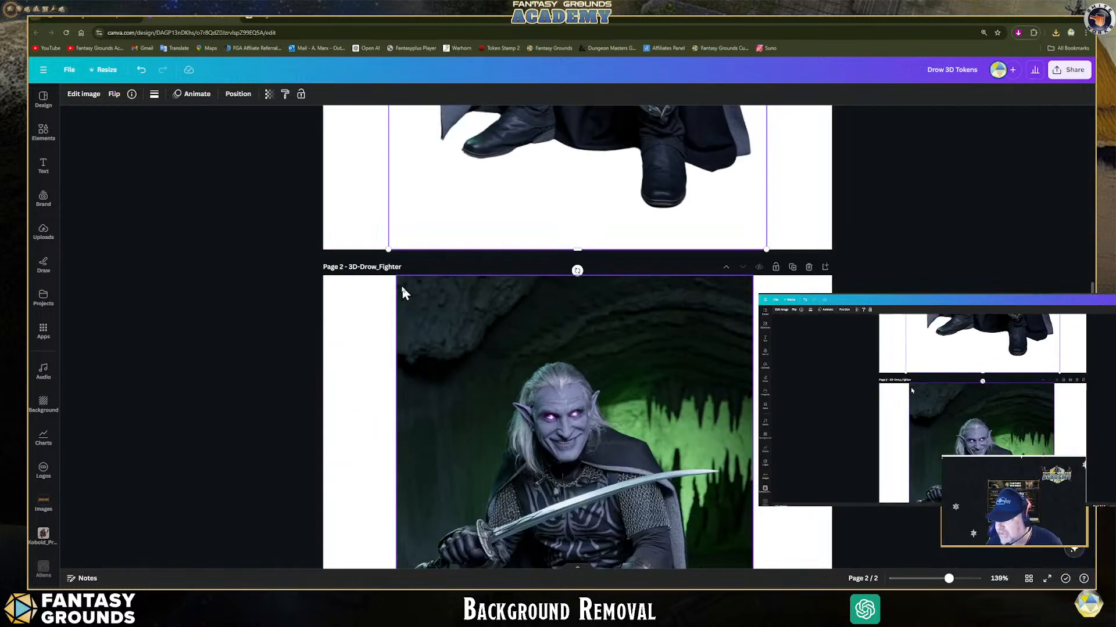
scroll(401, 291, down, 3)
scroll(526, 322, up, 5)
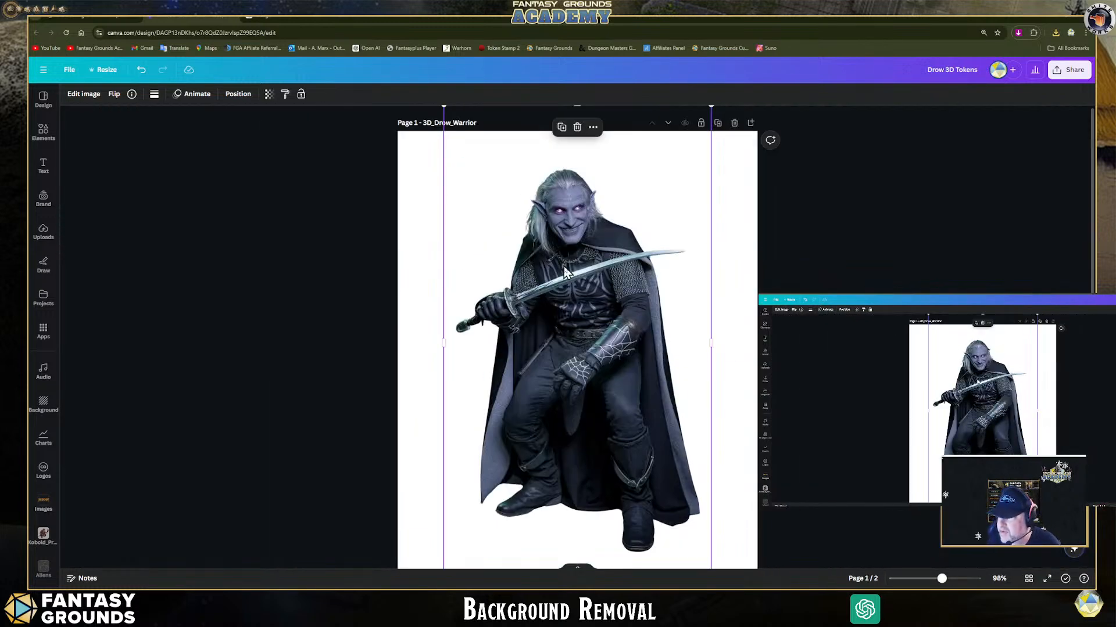
scroll(567, 272, down, 4)
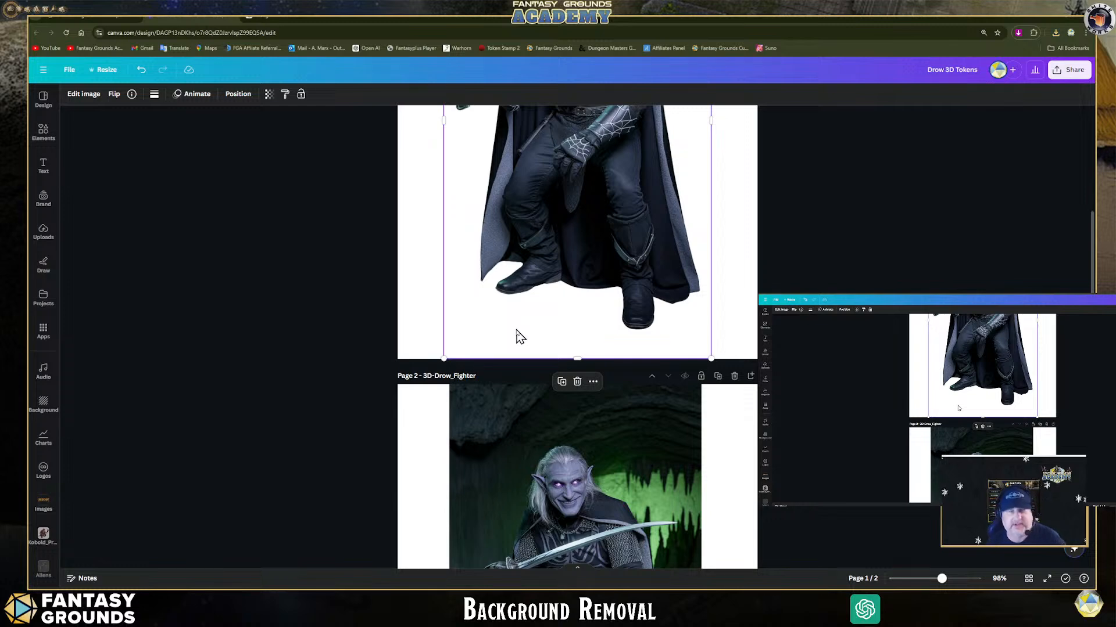
Step: Search Google in a new browser tab for "image background remover ai"
click(348, 20)
click(437, 208)
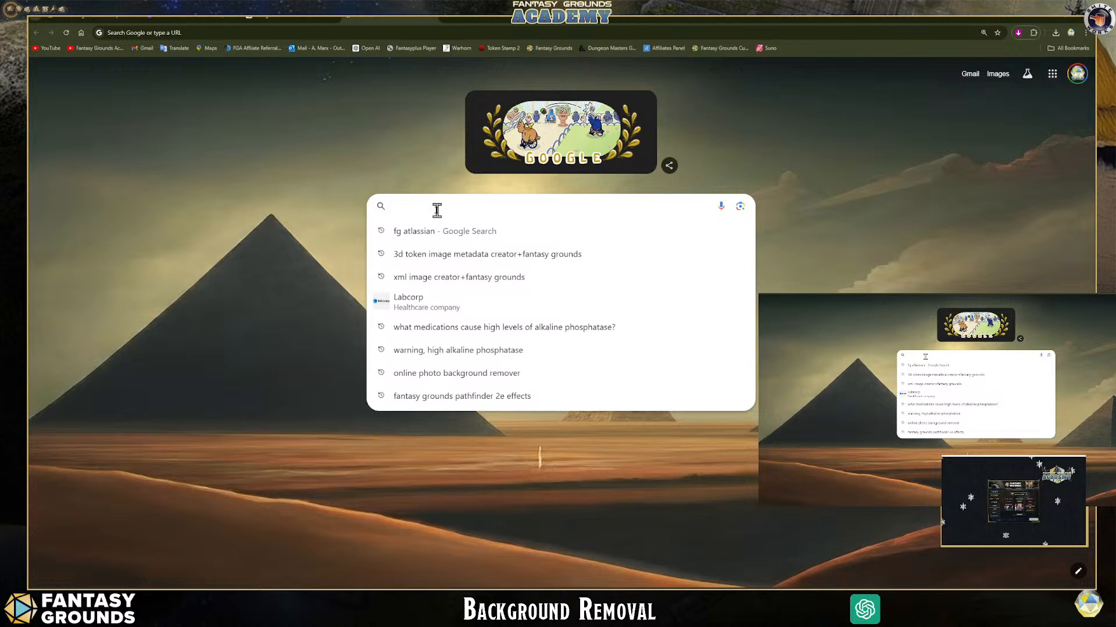
text(Backgrou)
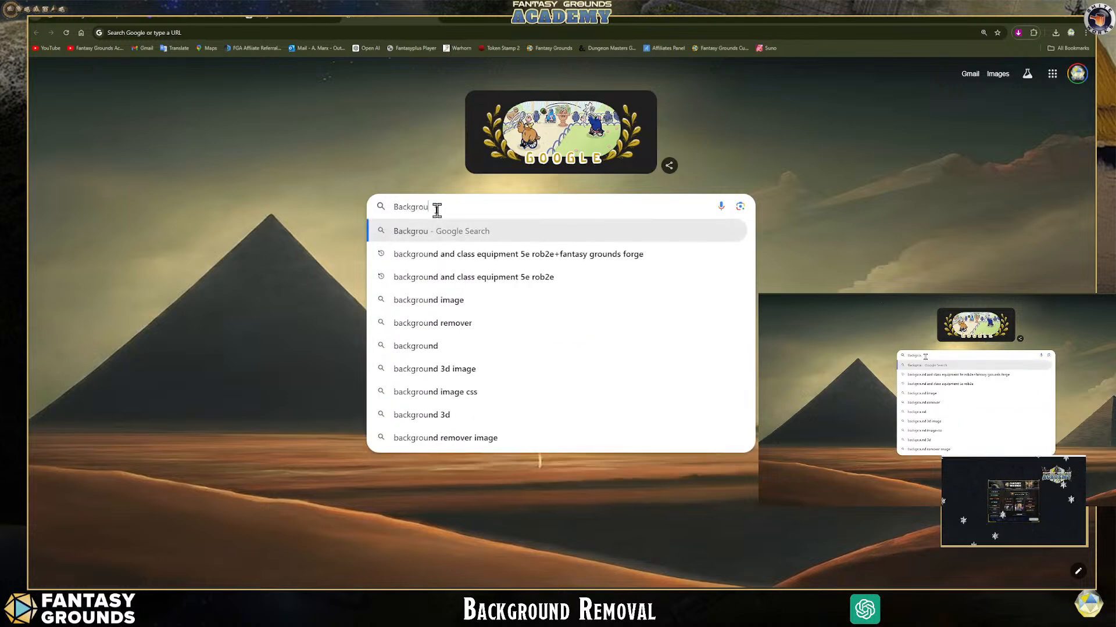
text(n)
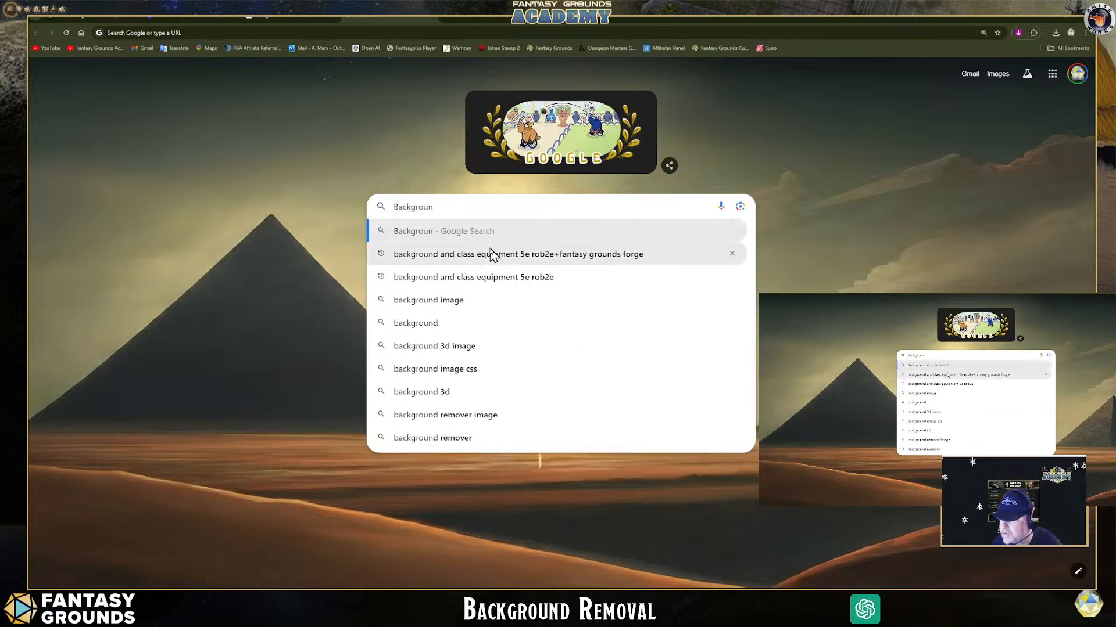
text(g)
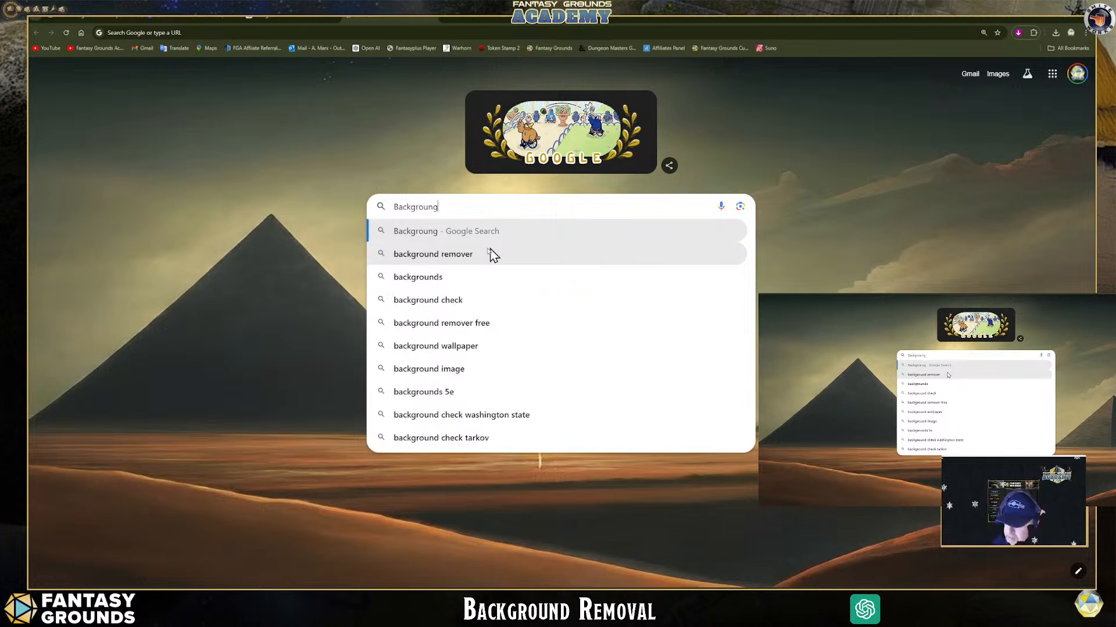
key(Home)
text(Image)
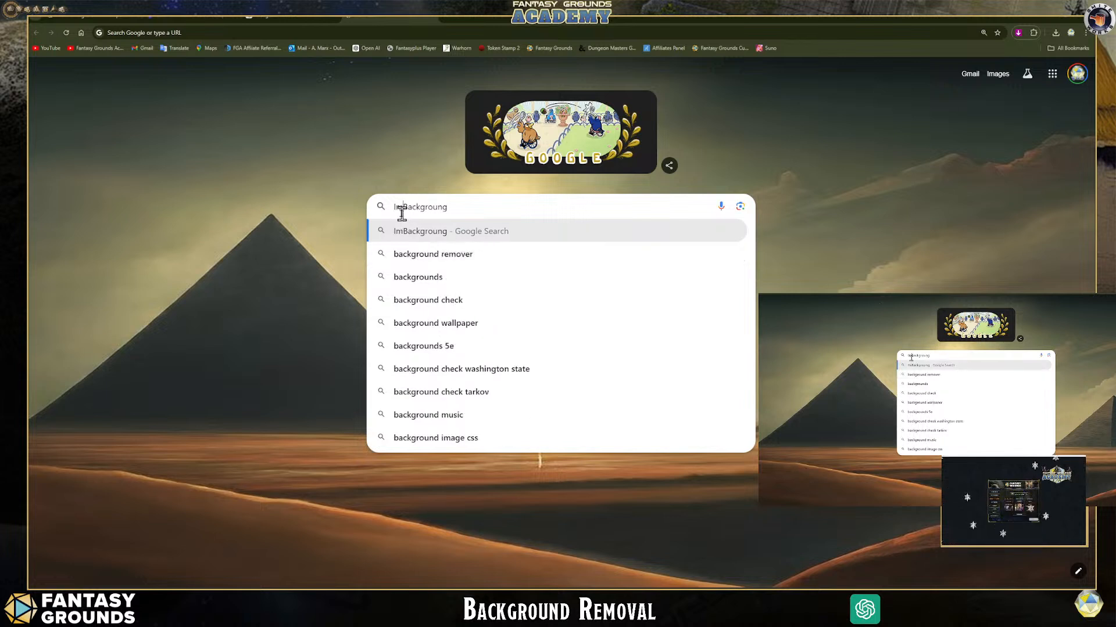
click(483, 212)
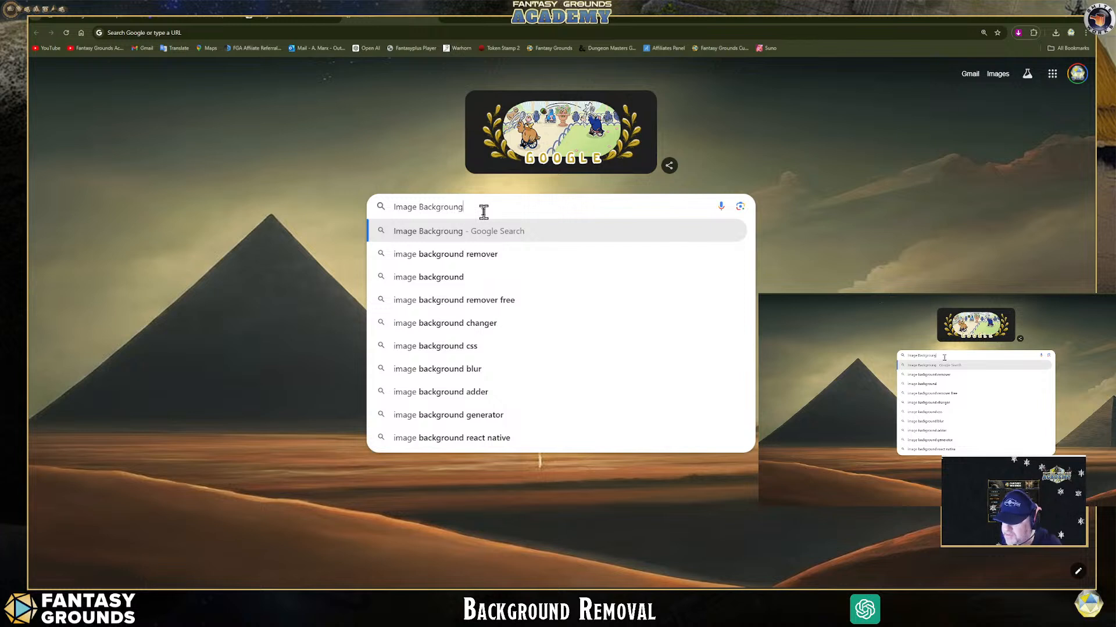
key(BackSpace)
text(d remov)
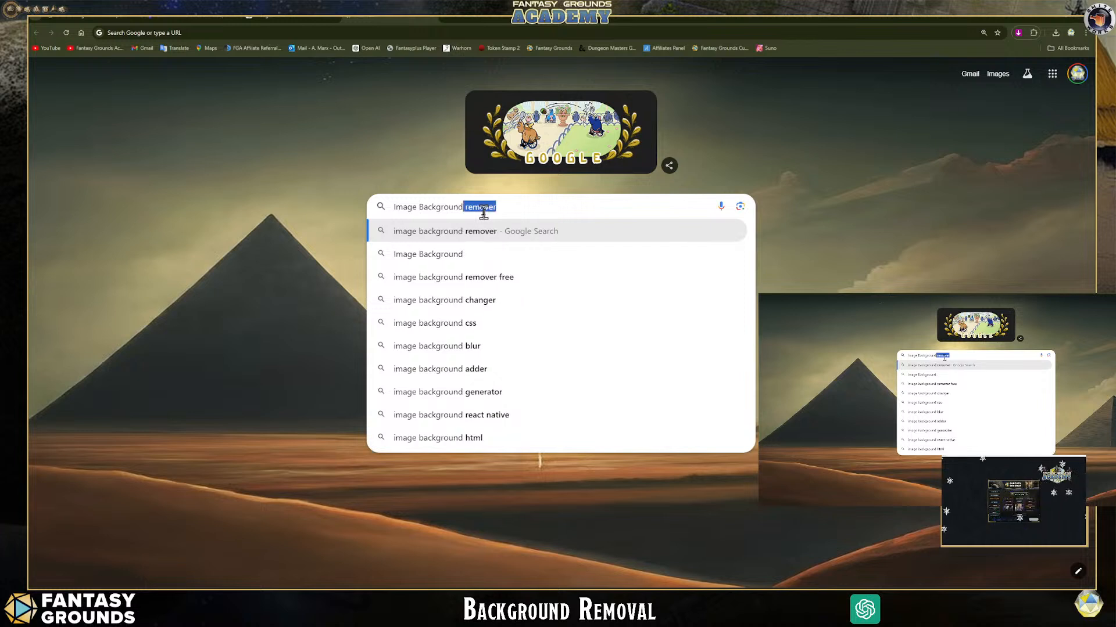
text(er)
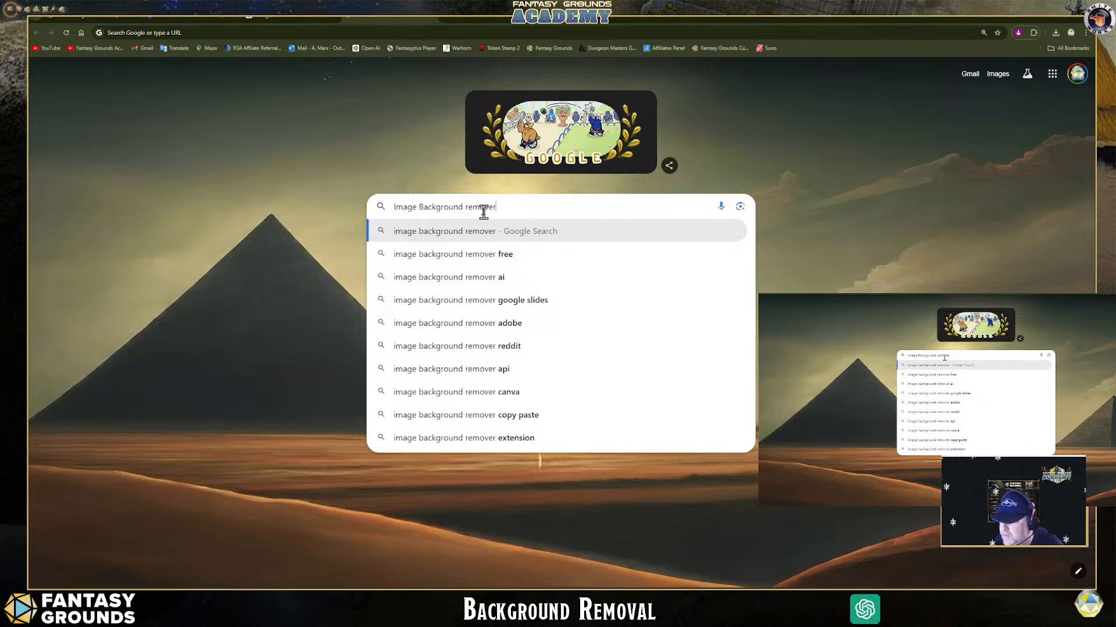
click(479, 283)
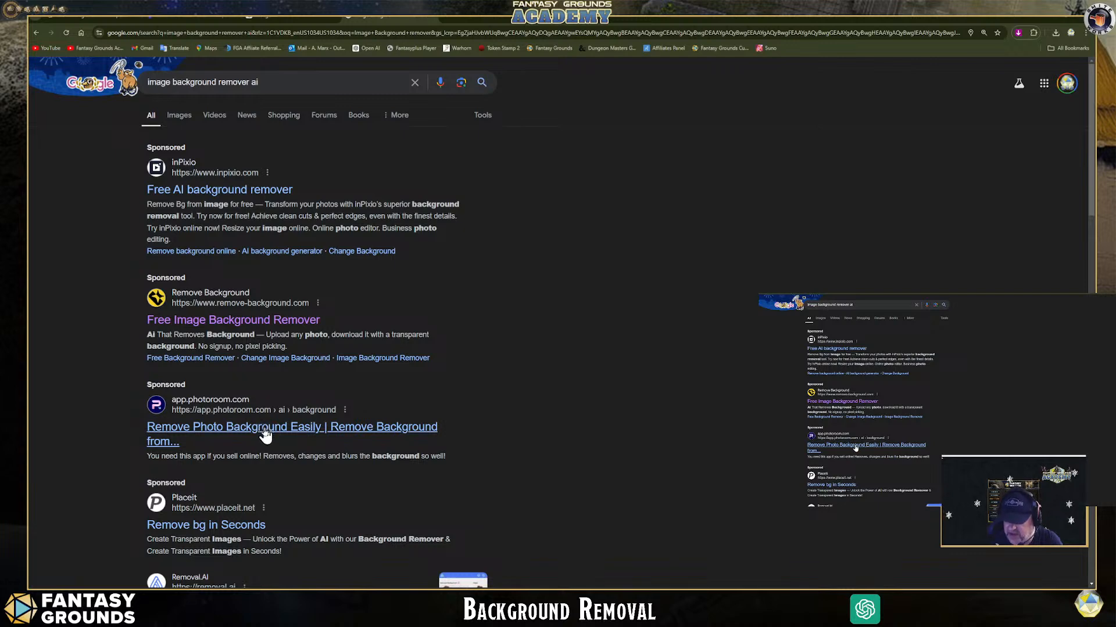
Step: Find the remove.bg result in the search results and open its website
scroll(264, 433, down, 2)
scroll(264, 433, down, 2)
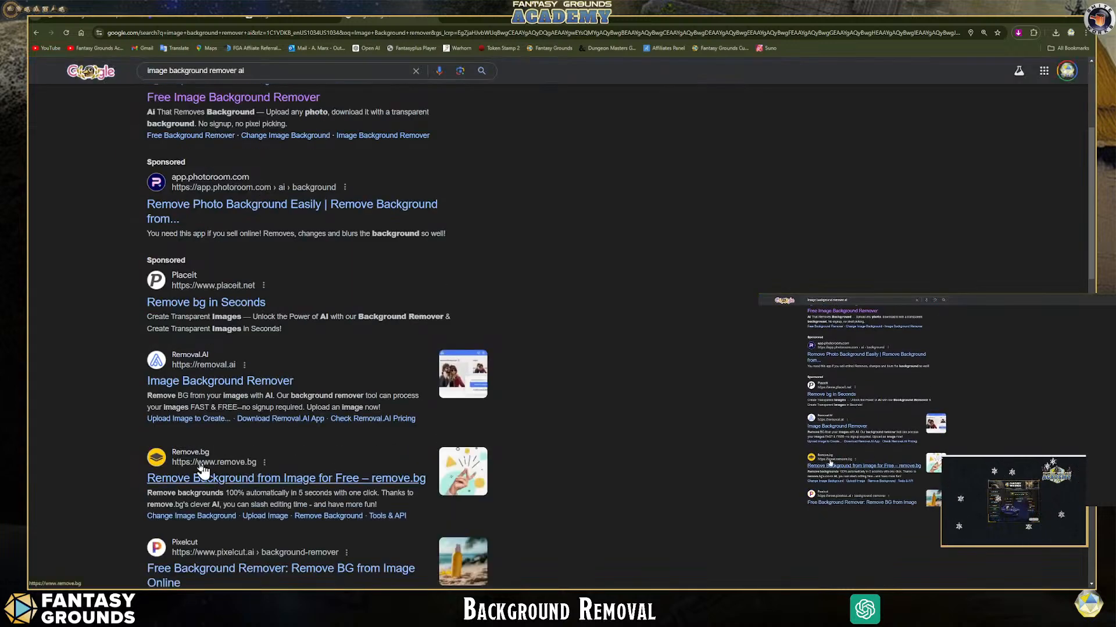
click(282, 478)
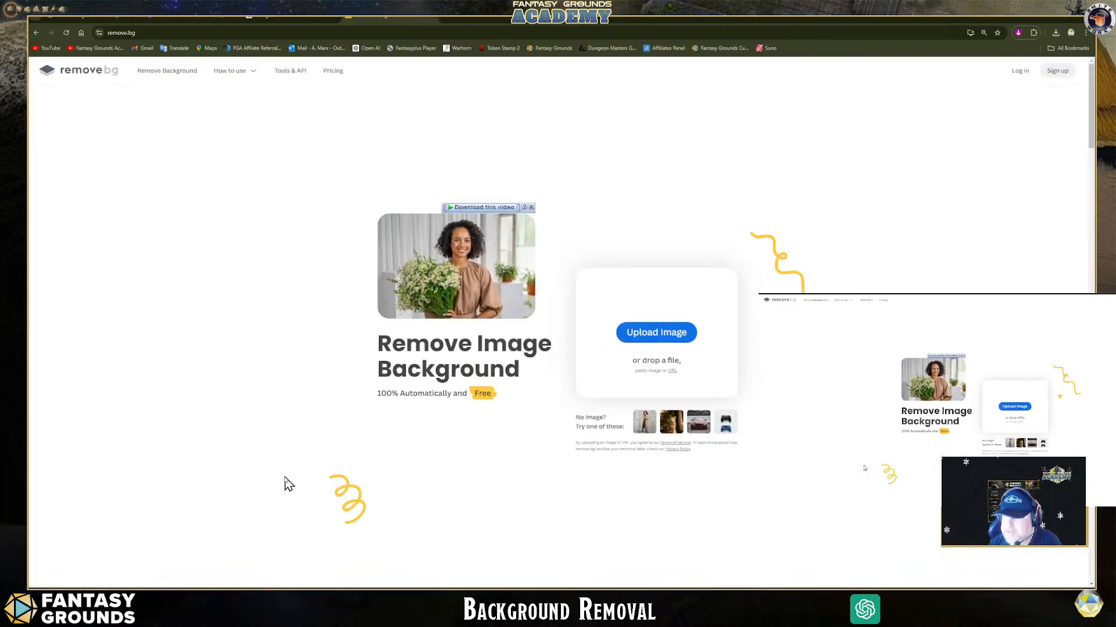
Step: Open the image upload chooser in remove.bg and list all file types in the Downloads folder
click(664, 336)
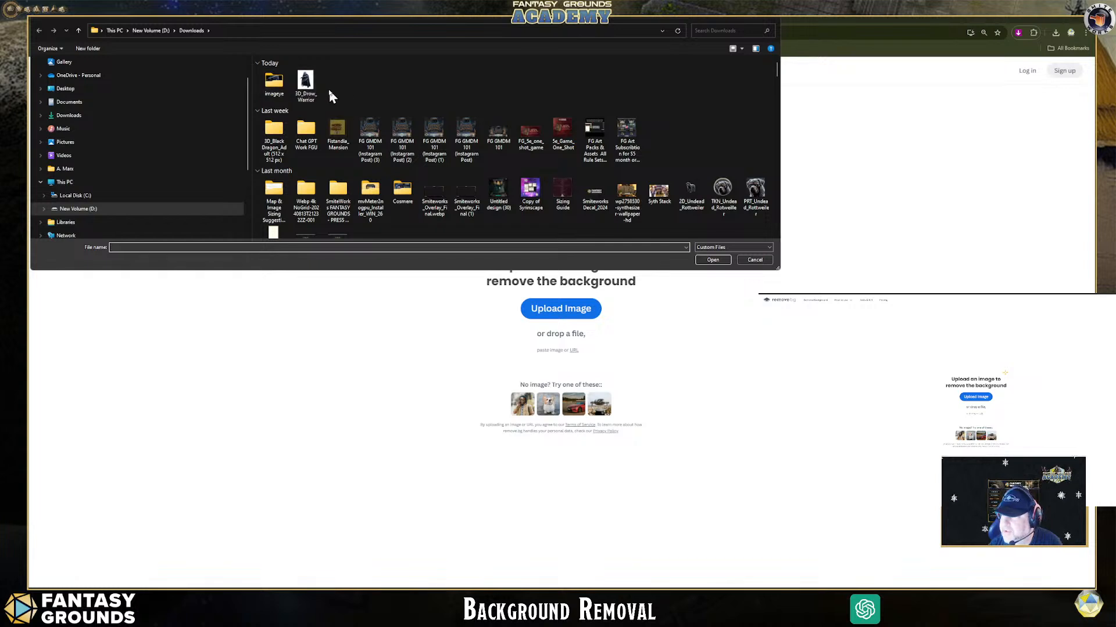
click(308, 84)
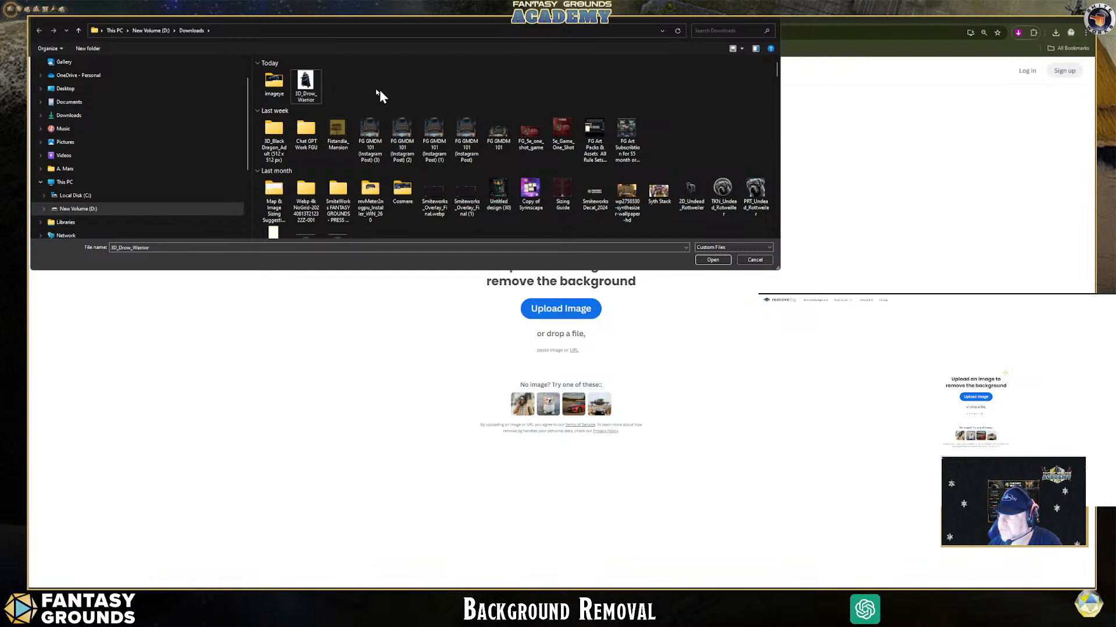
click(750, 247)
click(721, 262)
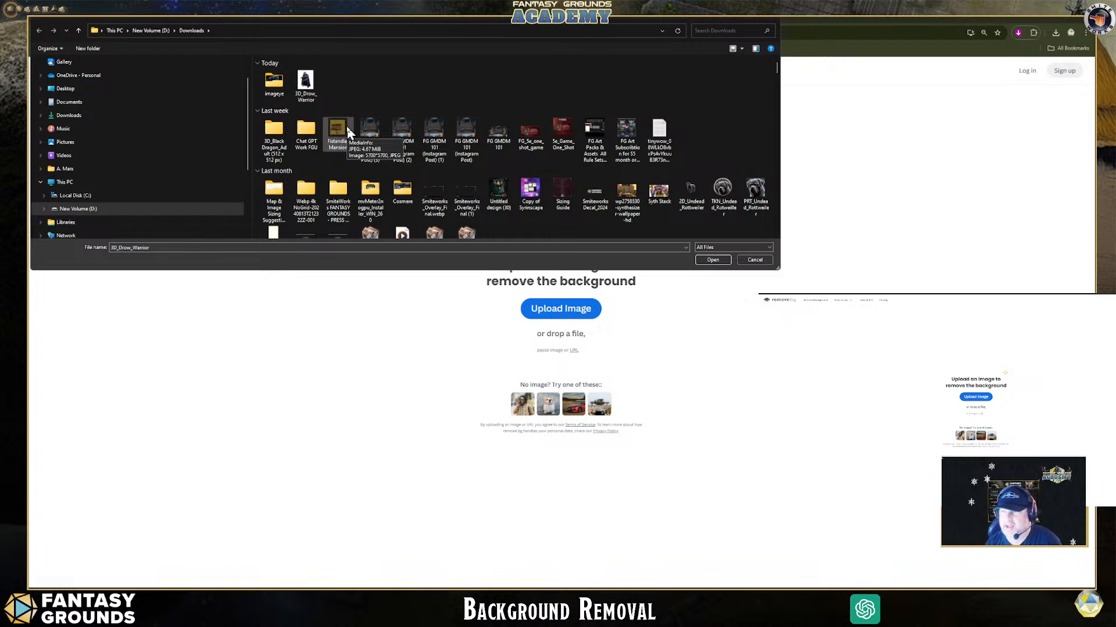
scroll(411, 137, down, 1)
scroll(411, 135, up, 1)
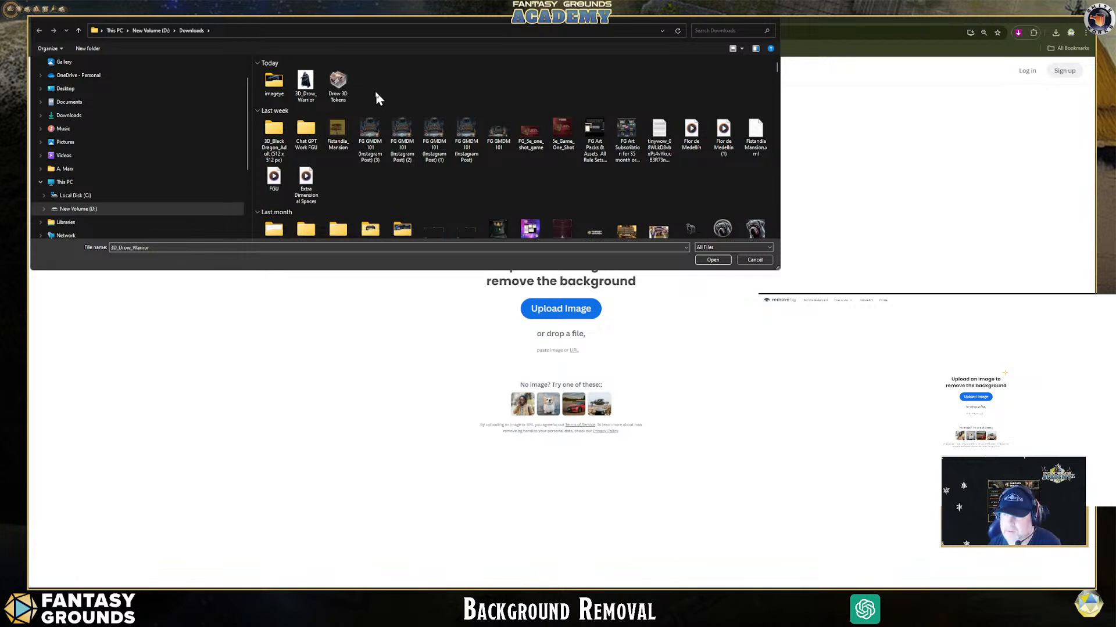
Step: Extract the Drow 3D Tokens archive into its own folder in Downloads and refresh the file listing
click(341, 88)
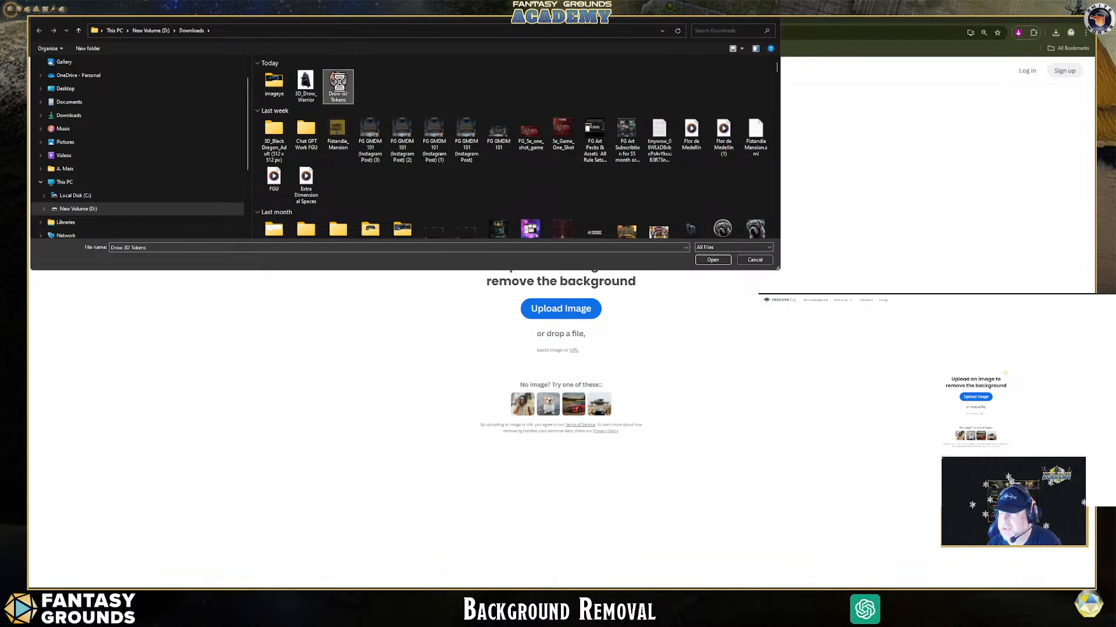
right_click(339, 82)
click(385, 144)
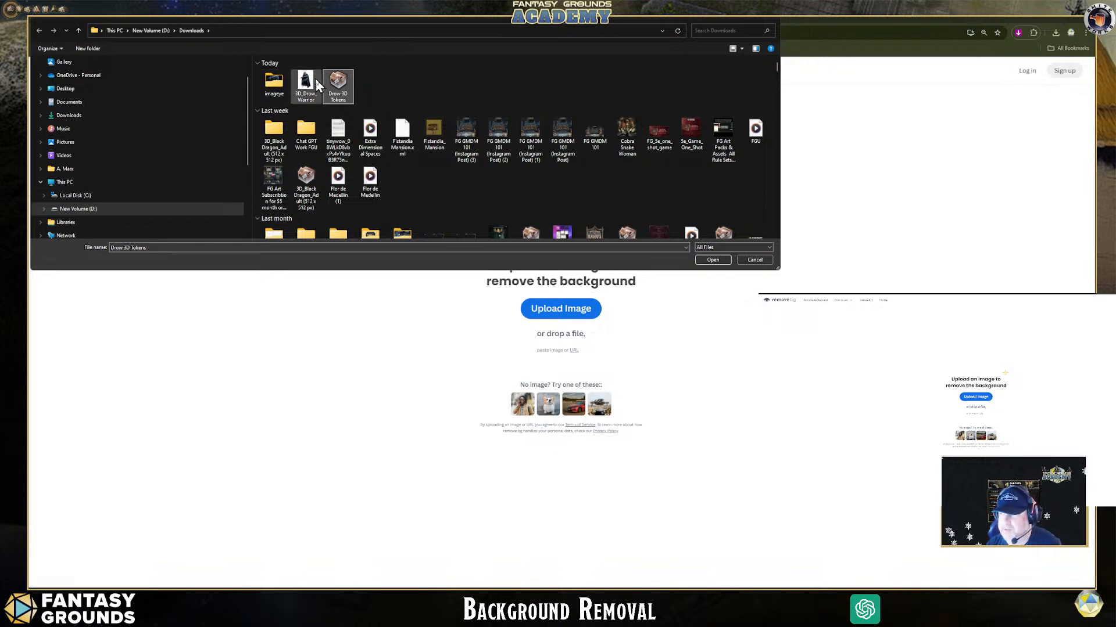
click(402, 83)
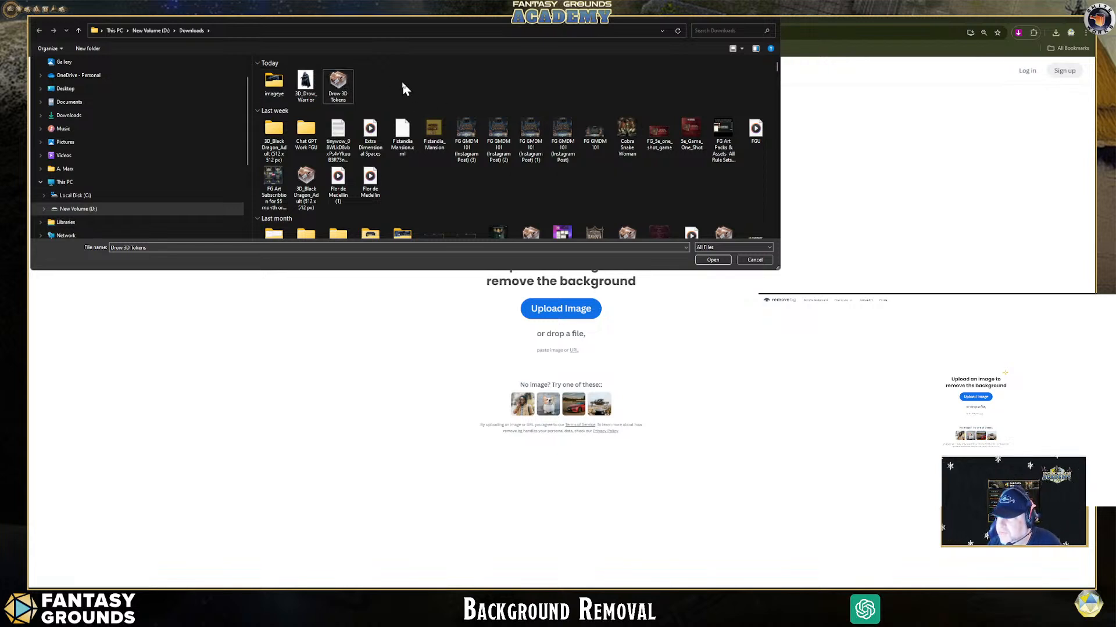
right_click(403, 87)
click(380, 87)
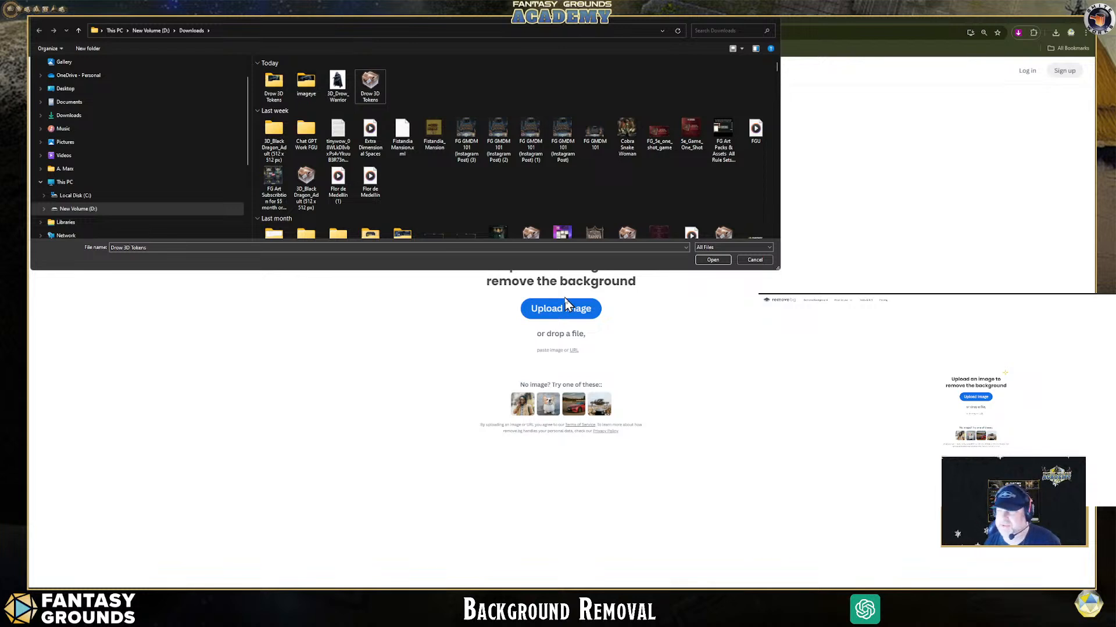
Step: Upload the 3D-Drow_Fighter image from the extracted Drow 3D Tokens folder for background removal
double_click(271, 82)
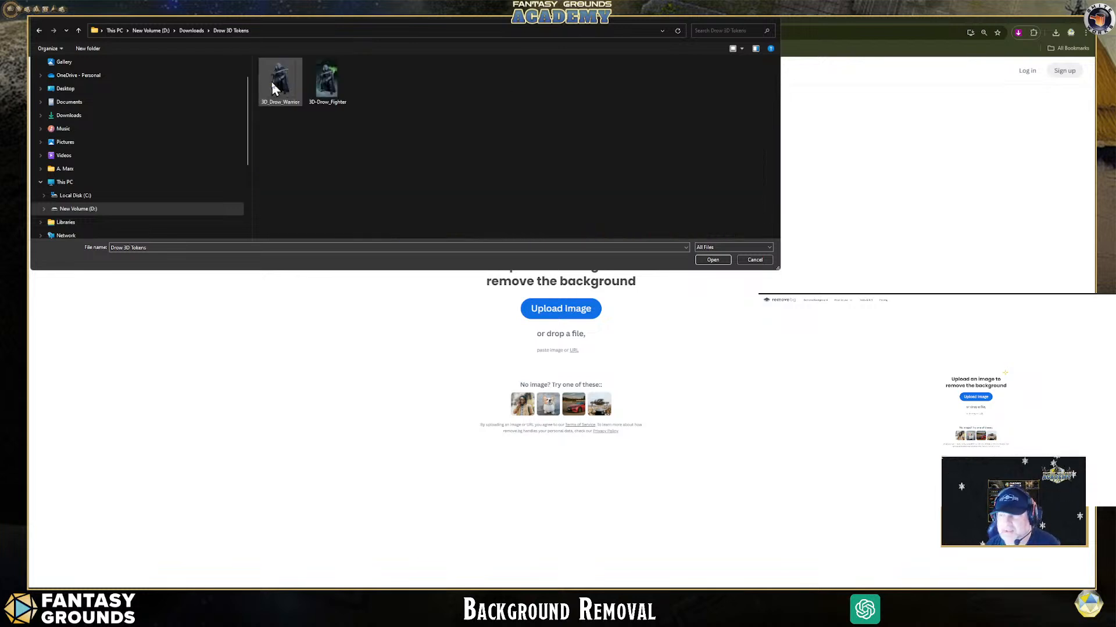
click(327, 80)
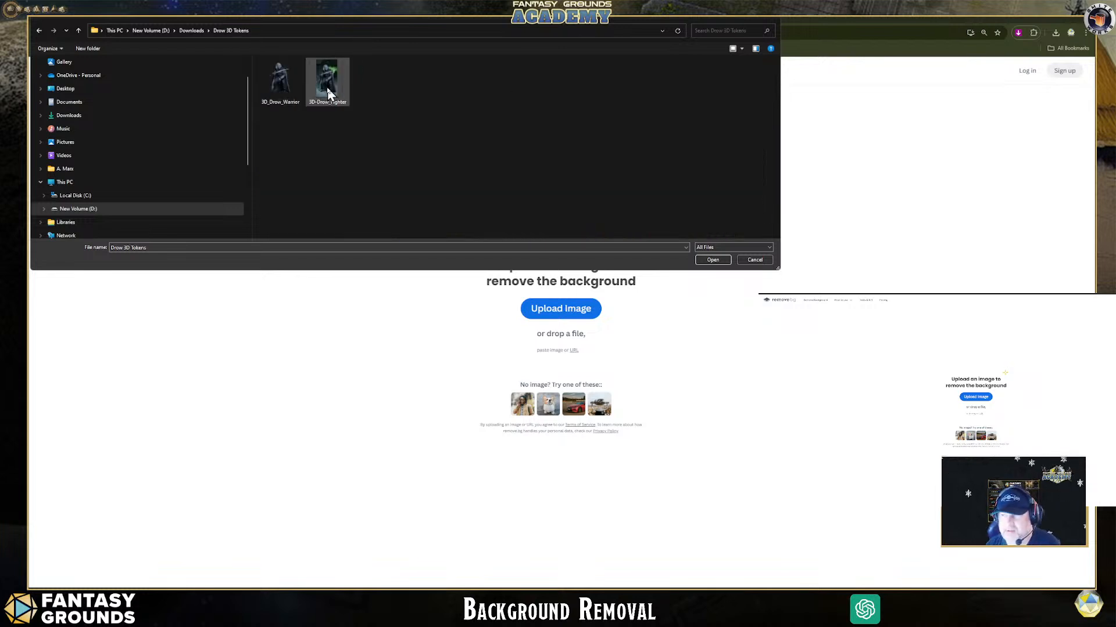
click(712, 261)
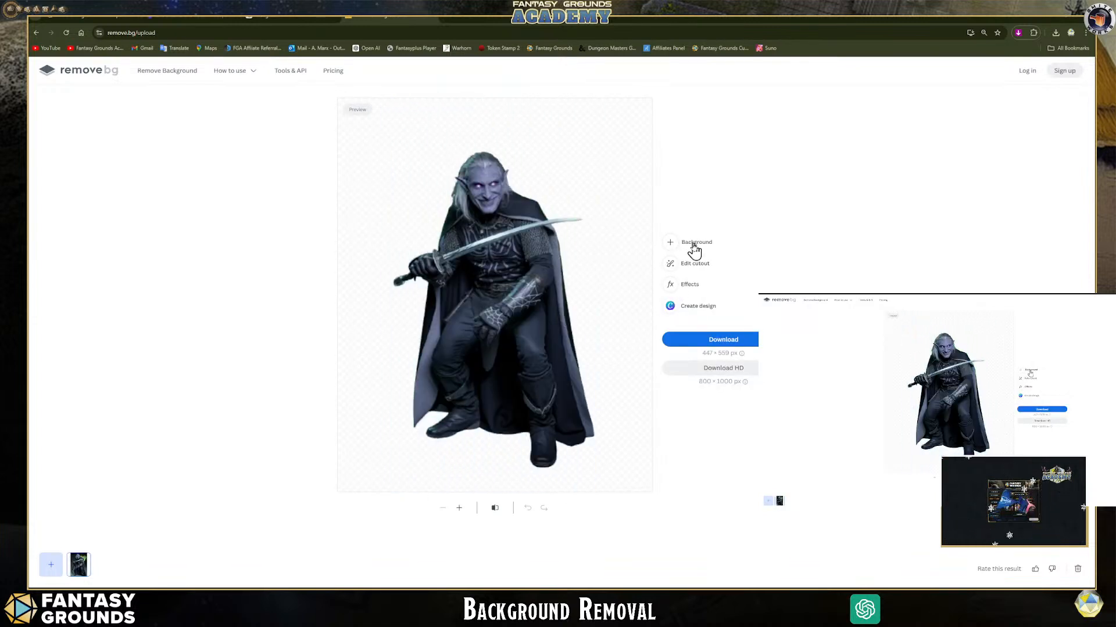
Step: View the replacement background photos offered for the cutout and close them without choosing one
click(690, 250)
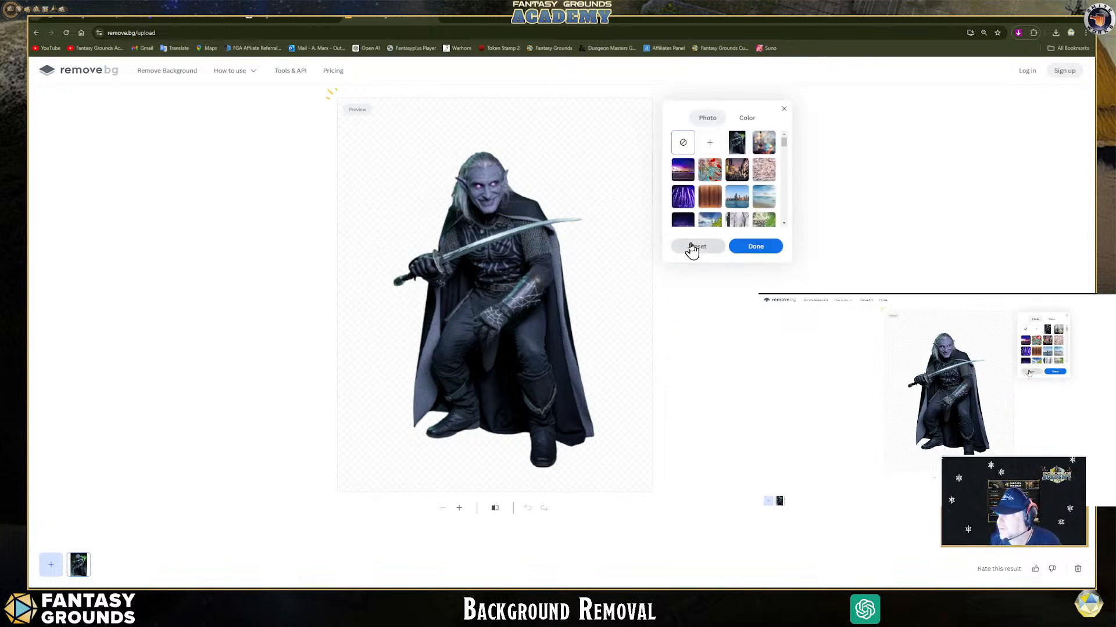
click(770, 253)
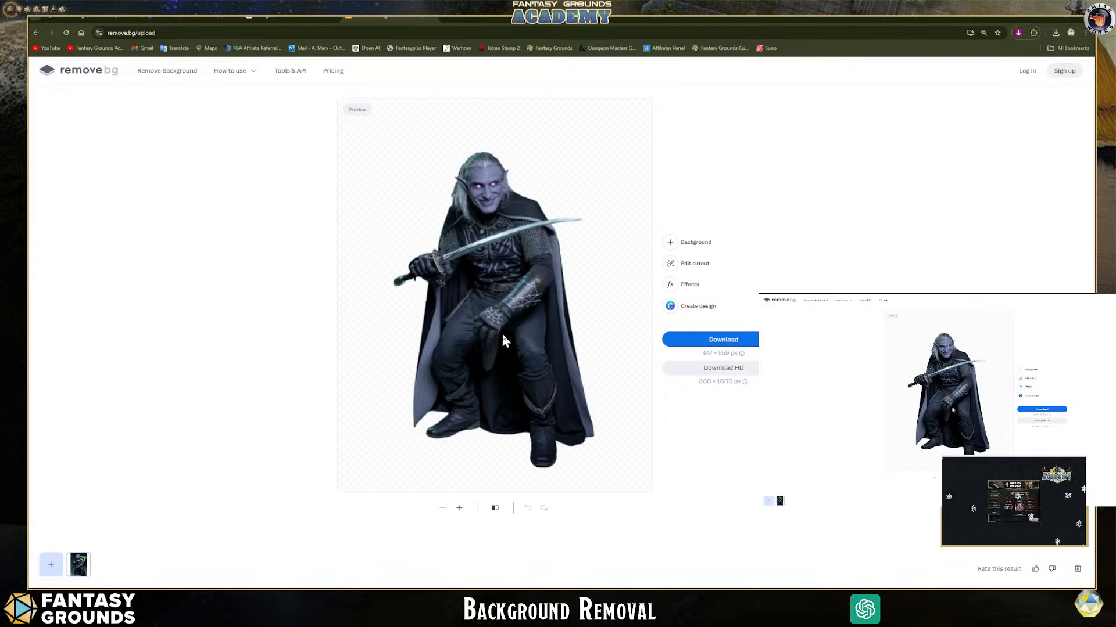
Step: Check the HD download option, dismiss its sign-up offer, and download the free standard-resolution cutout
click(731, 374)
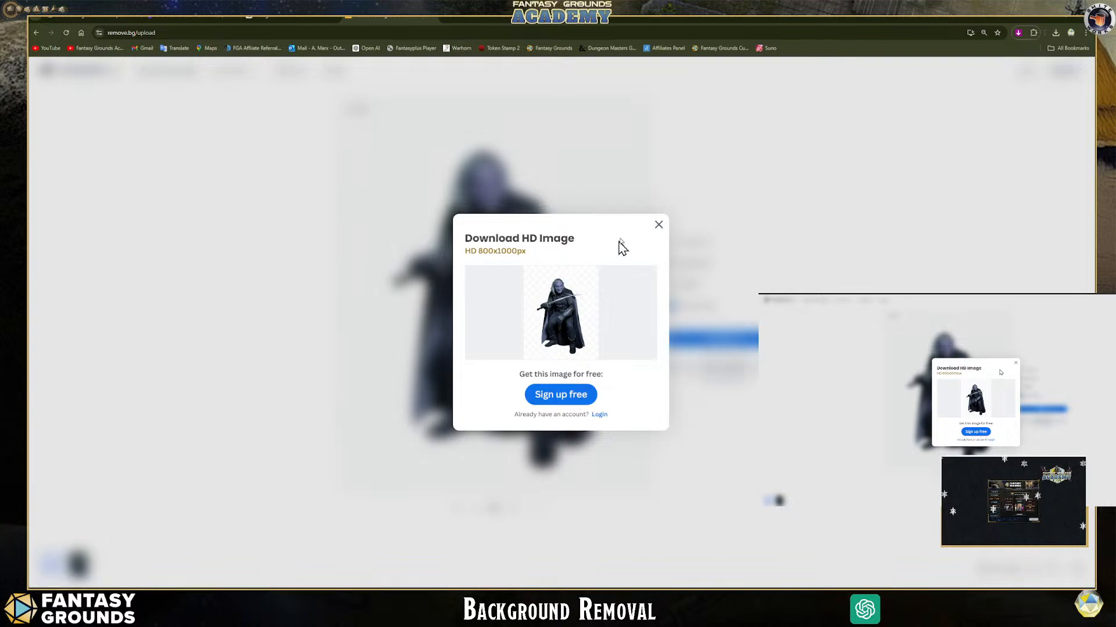
click(657, 225)
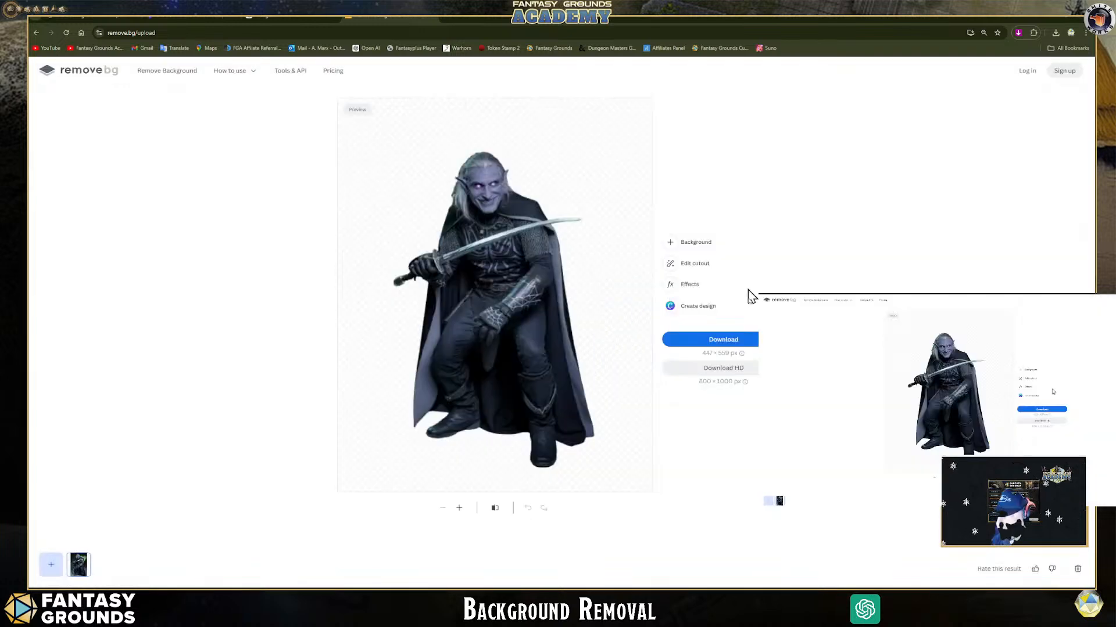
click(723, 343)
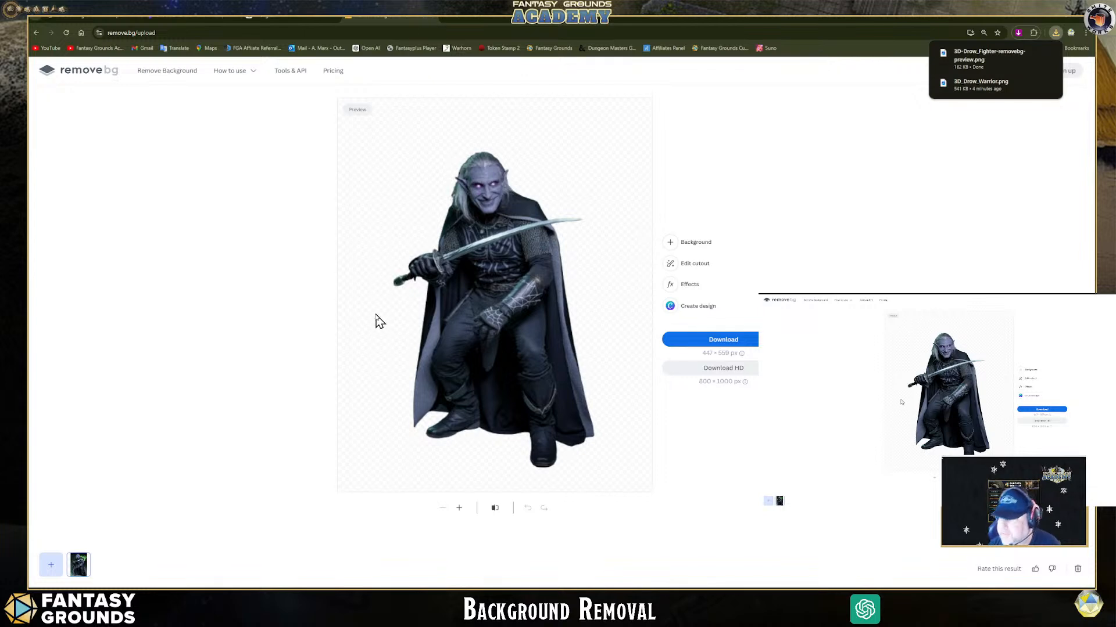
Step: Switch to GIMP and add an alpha channel to the drow image layer width_448.png
key(alt+Tab)
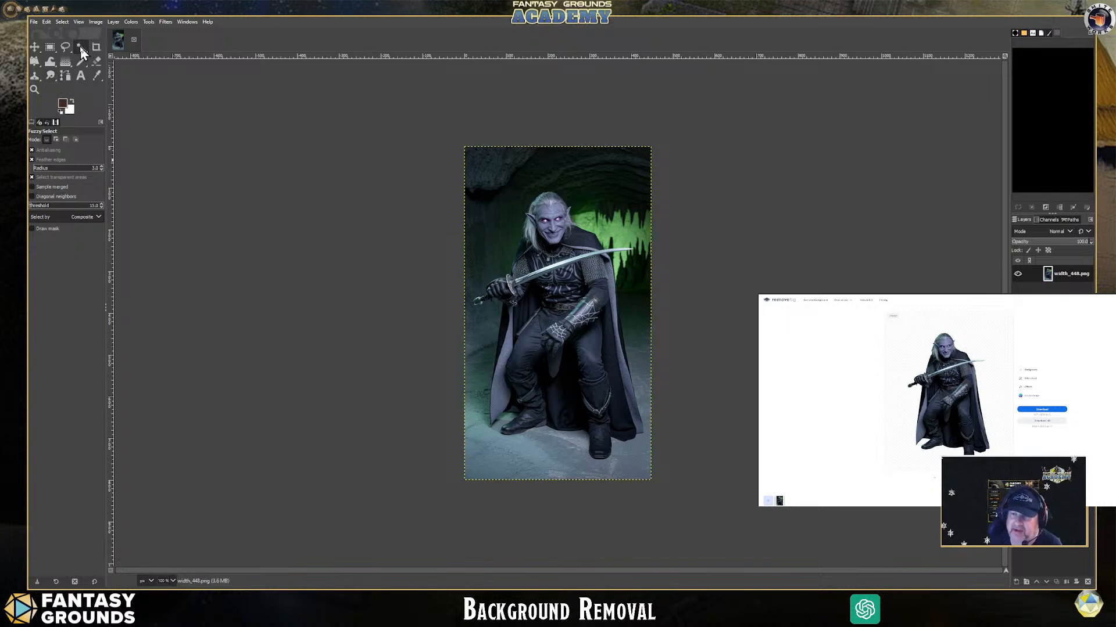
click(114, 22)
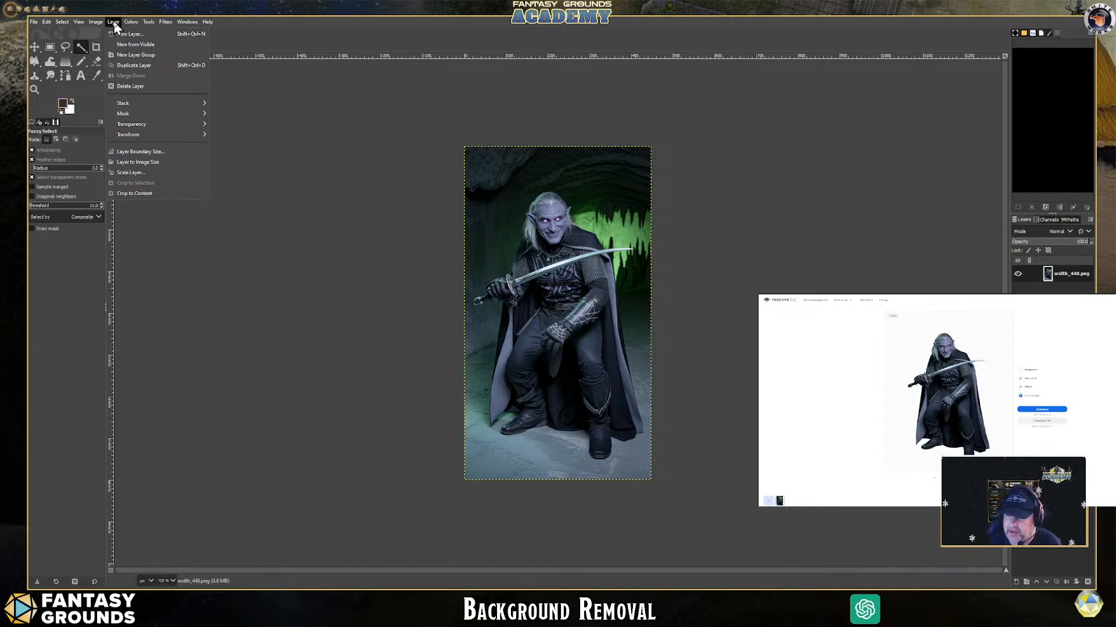
mouse_move(142, 124)
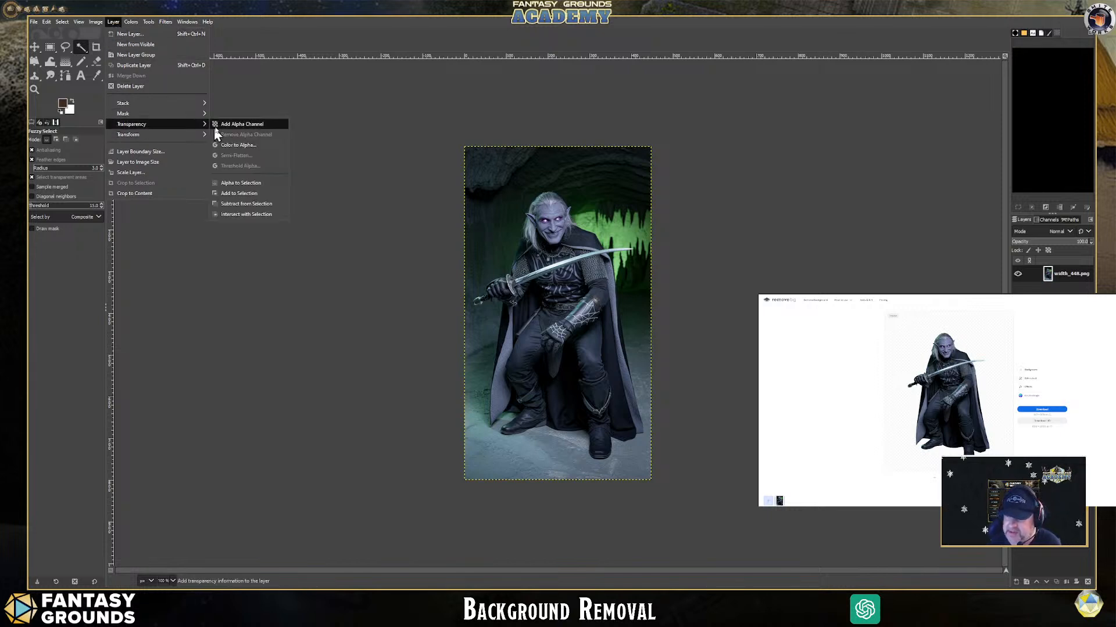
click(232, 125)
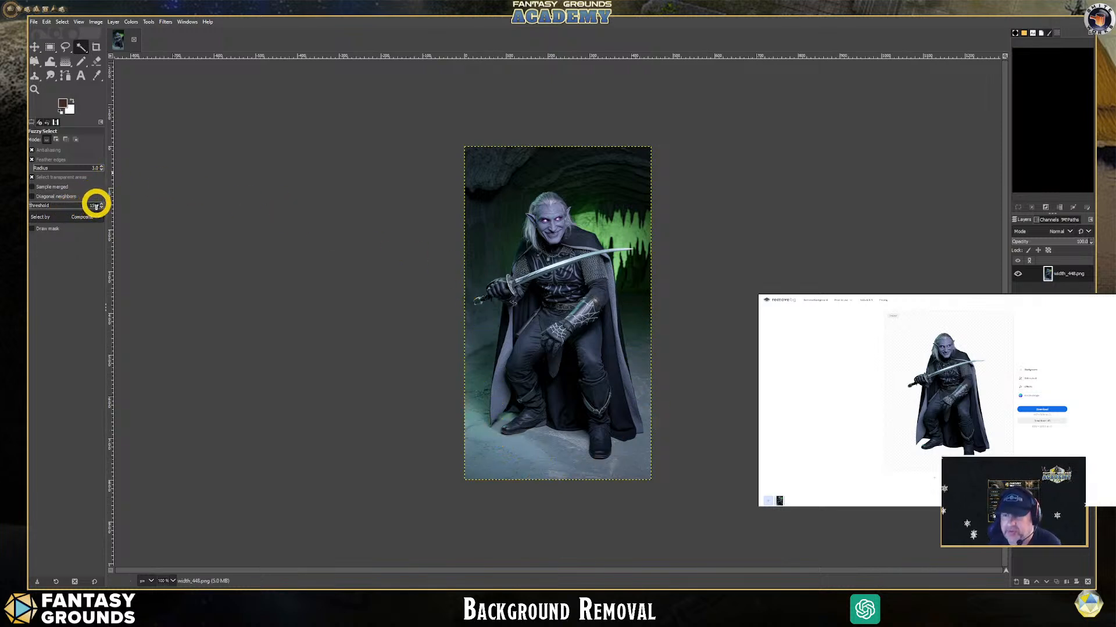
Step: Fuzzy-select and clear the dark rock in the image's upper-left corner and the green cave wall beside the sword arm
click(490, 179)
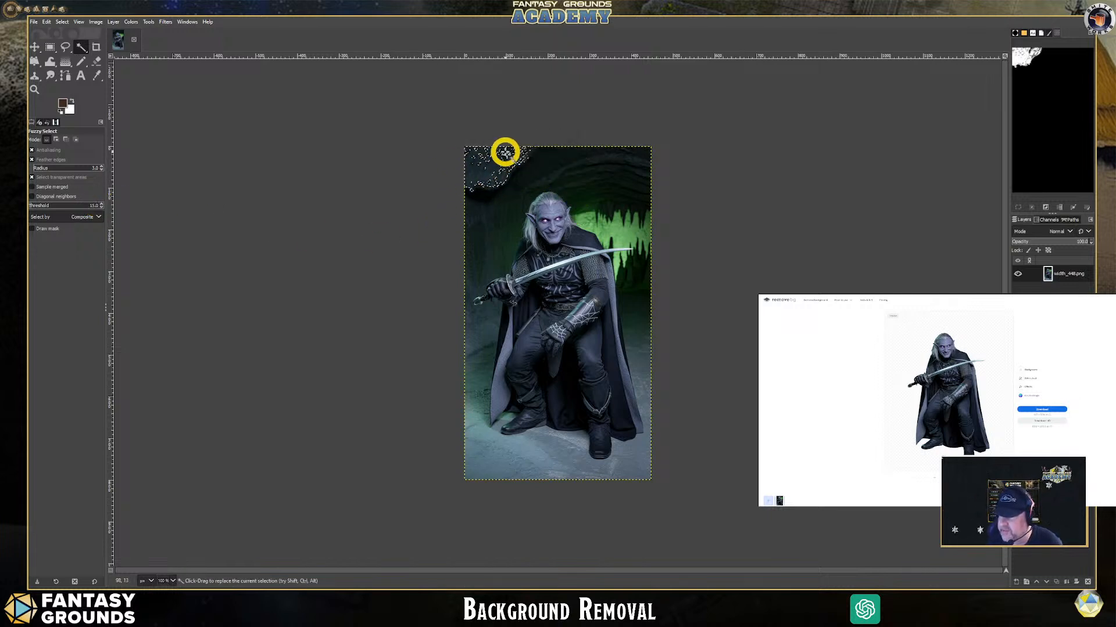
key(Delete)
click(488, 217)
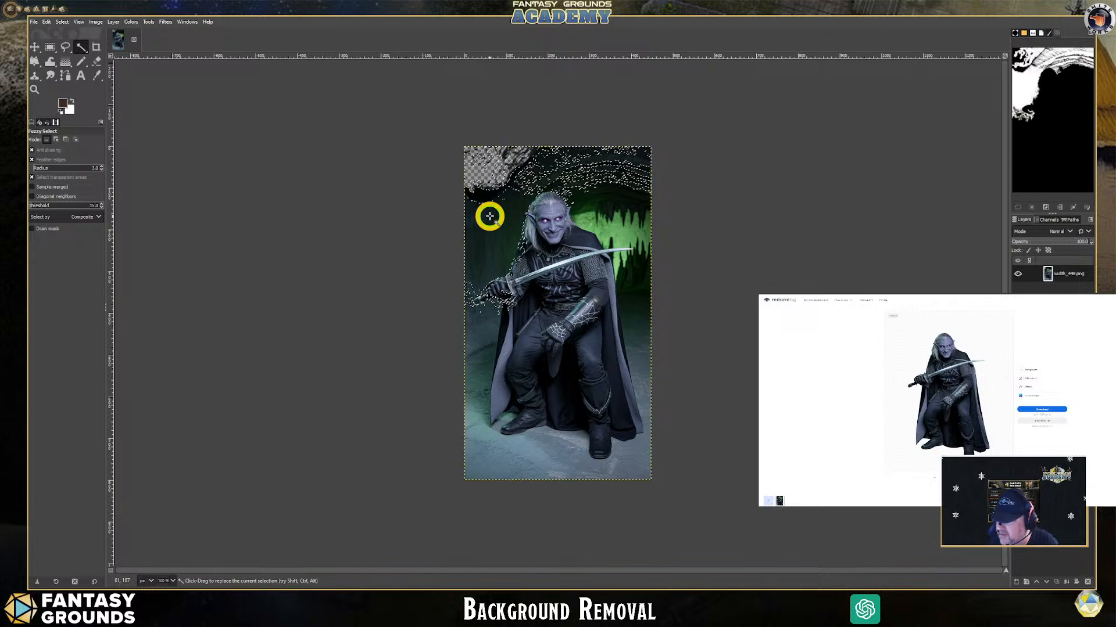
key(Delete)
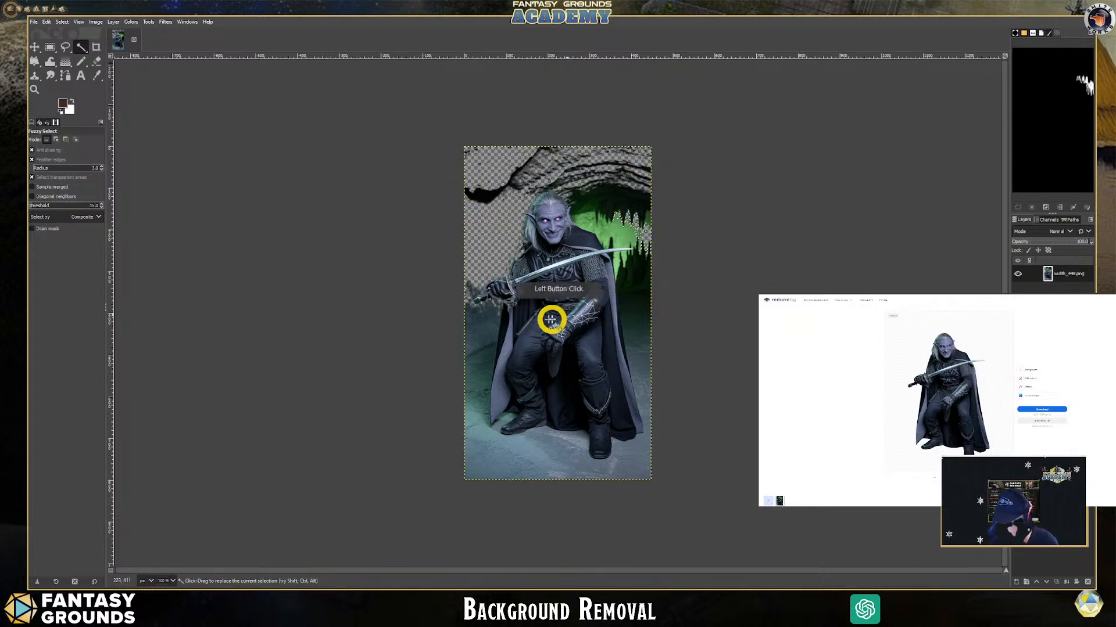
ctrl+scroll(535, 274, up, 3)
ctrl+scroll(542, 277, up, 2)
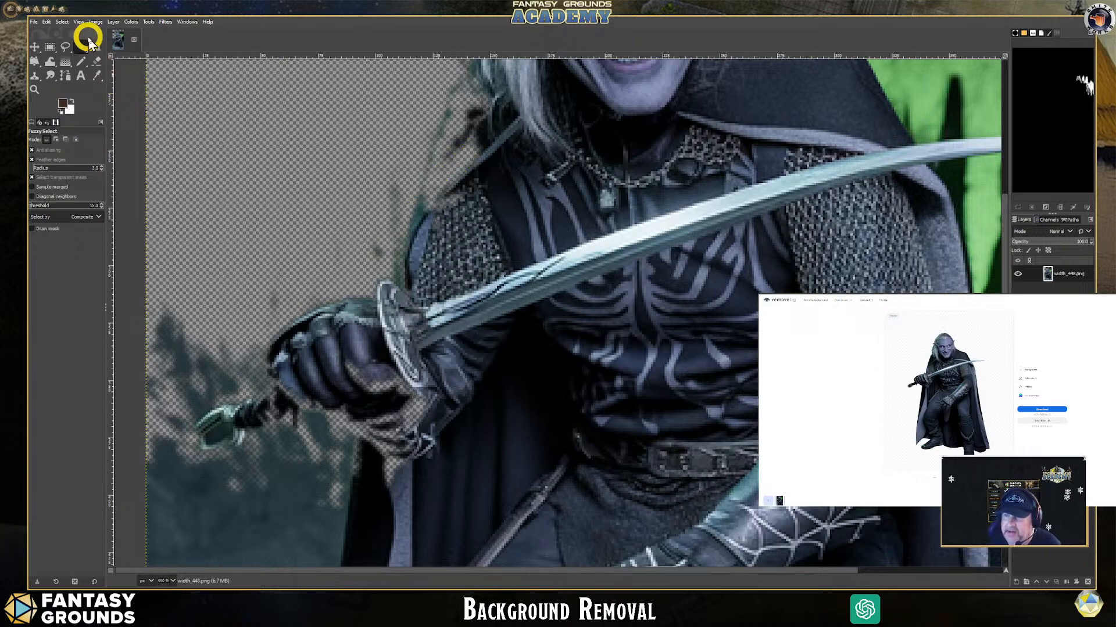
Step: Undo the stalactite selection, the clearing of the cave wall beside the sword arm, and the cave wall's selection
click(46, 22)
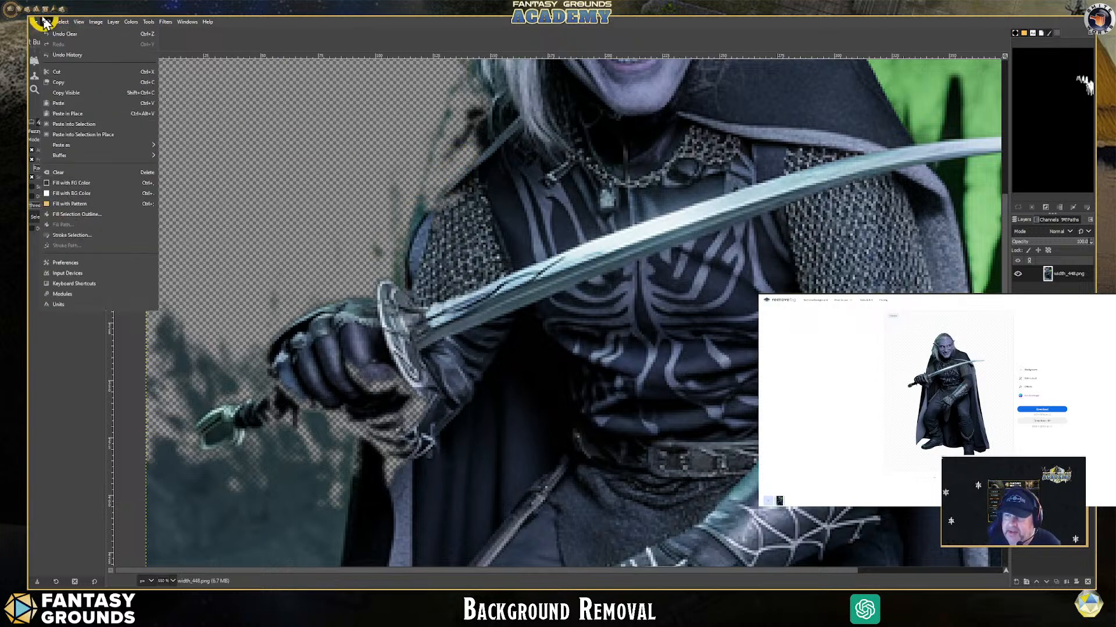
click(49, 25)
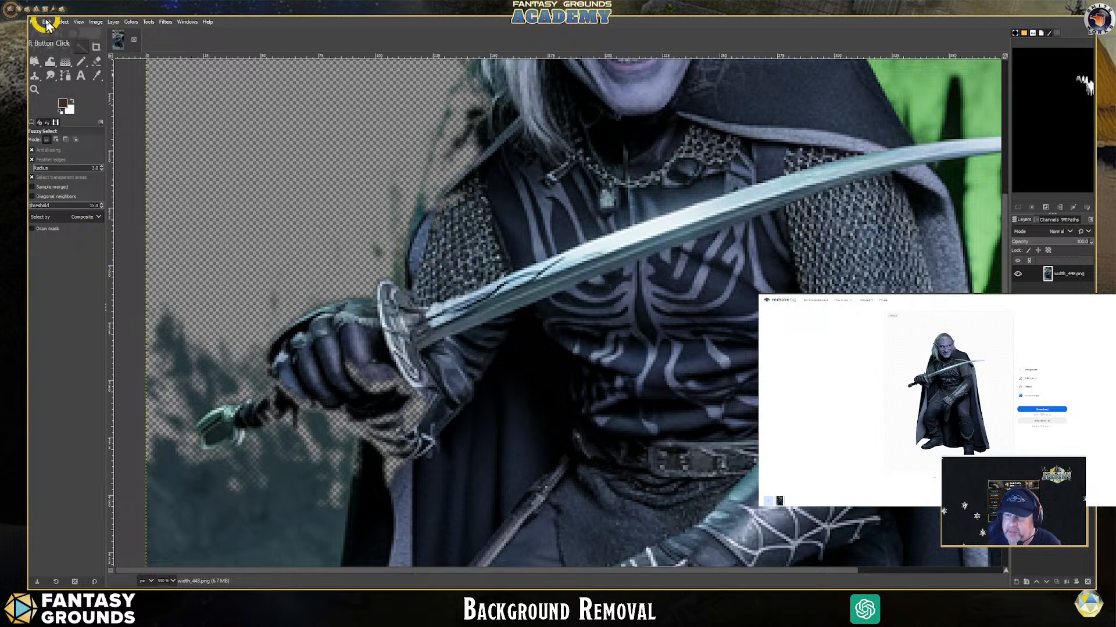
click(57, 23)
click(49, 32)
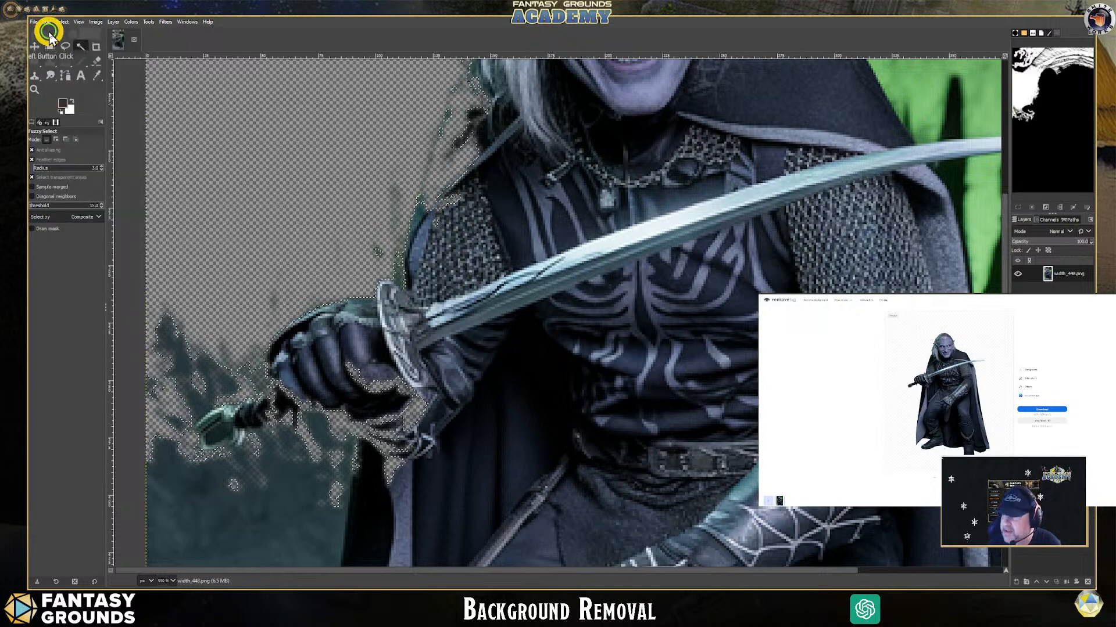
click(46, 22)
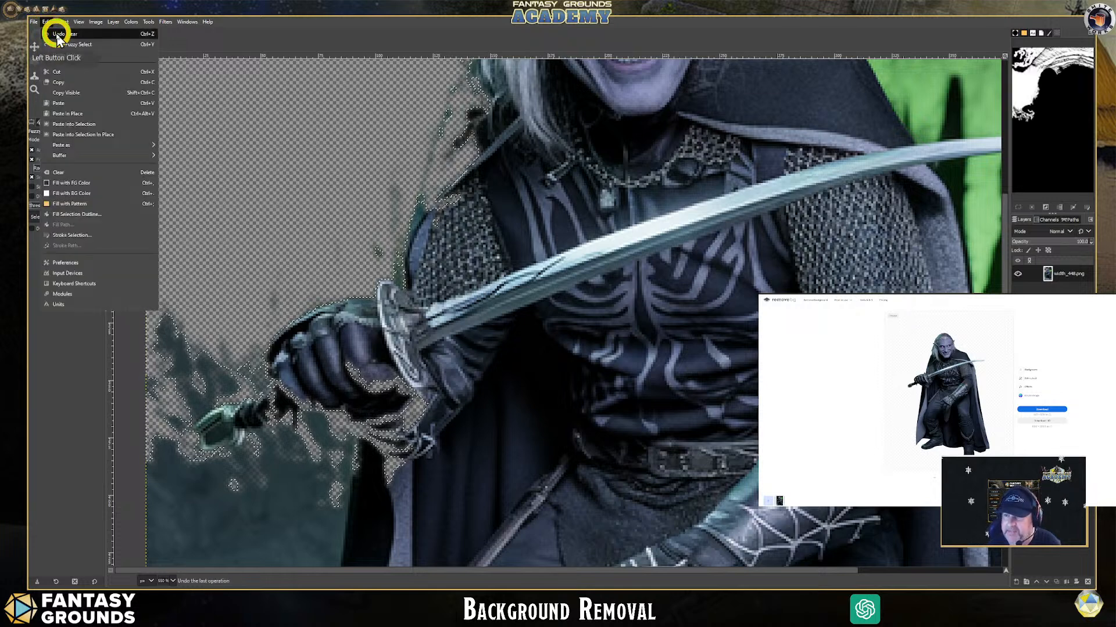
click(56, 34)
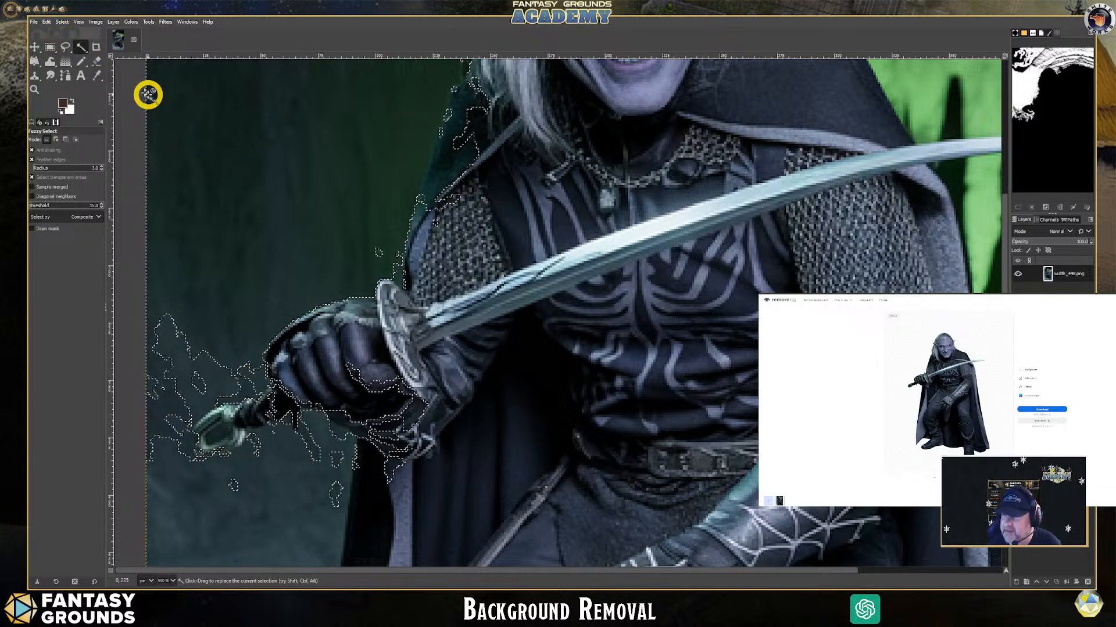
click(63, 23)
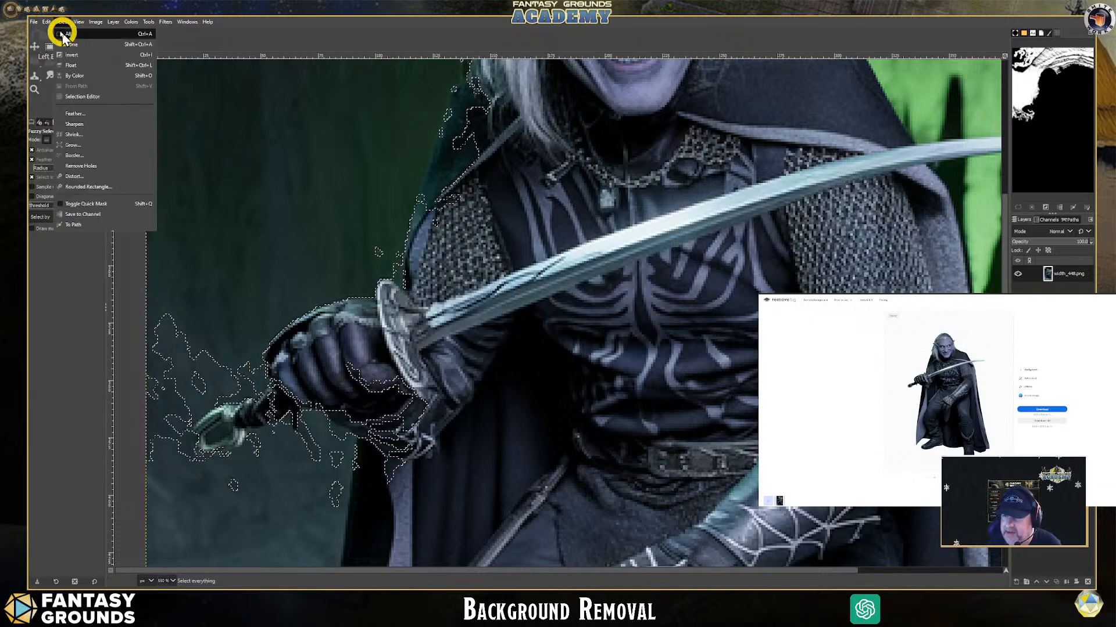
click(64, 34)
Step: Set the Fuzzy Select threshold to 12 and reselect the green cave wall beside the sword arm, checking the selection edge around the hand
scroll(299, 209, down, 5)
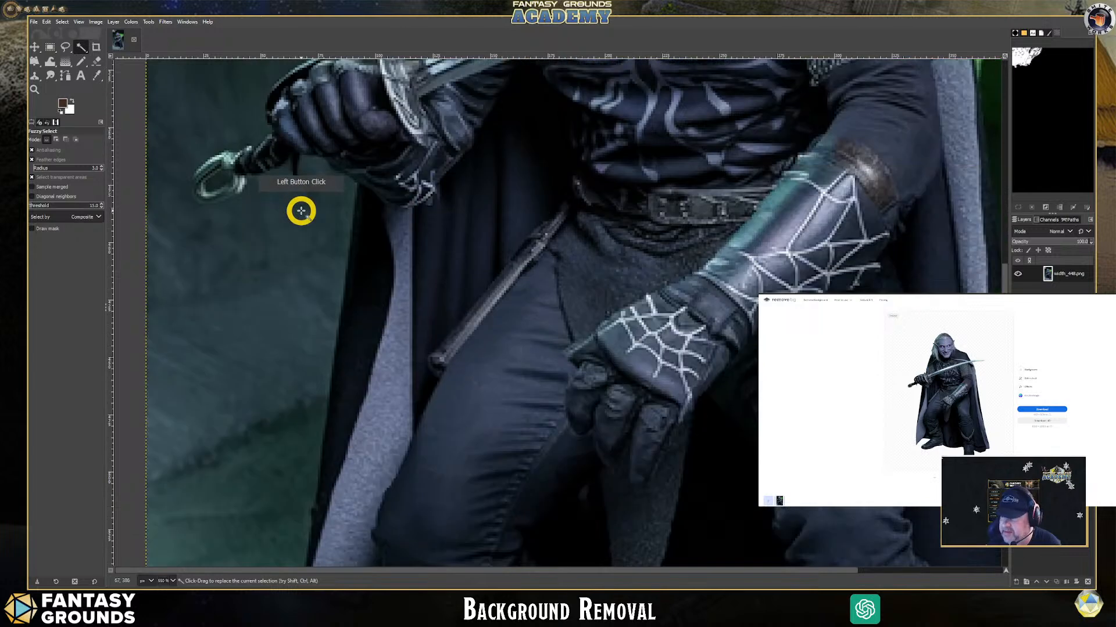
scroll(232, 203, up, 5)
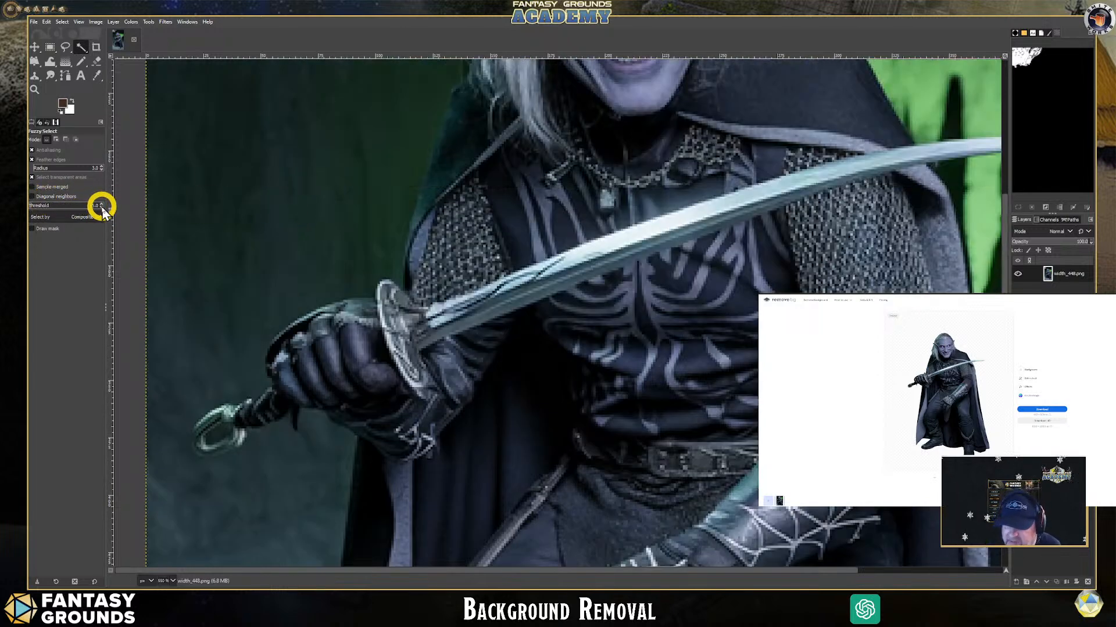
click(248, 180)
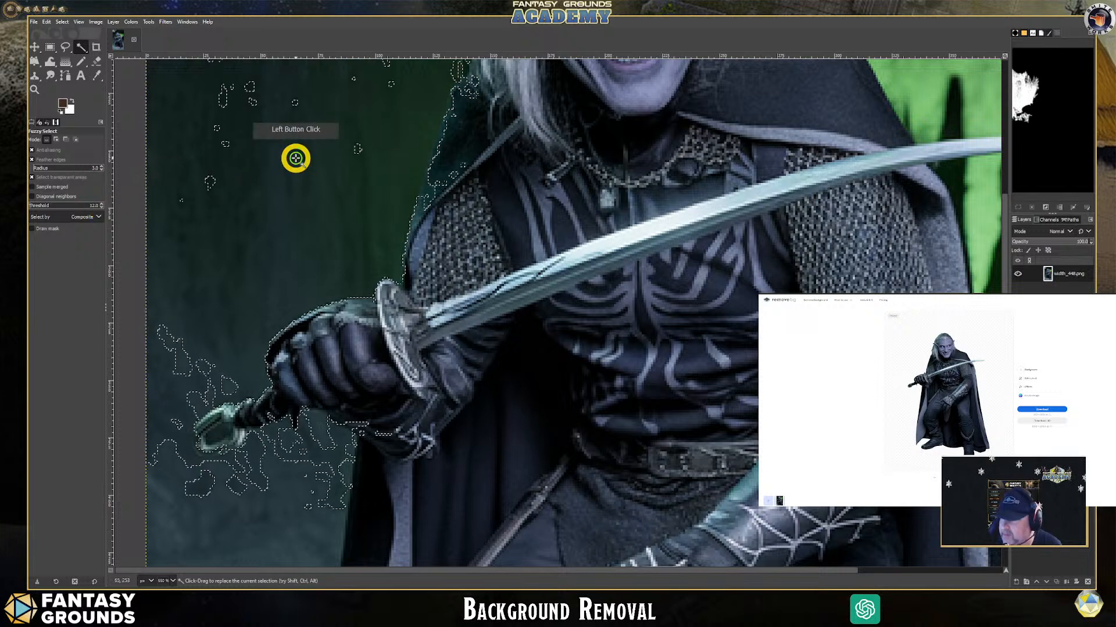
scroll(427, 209, down, 10)
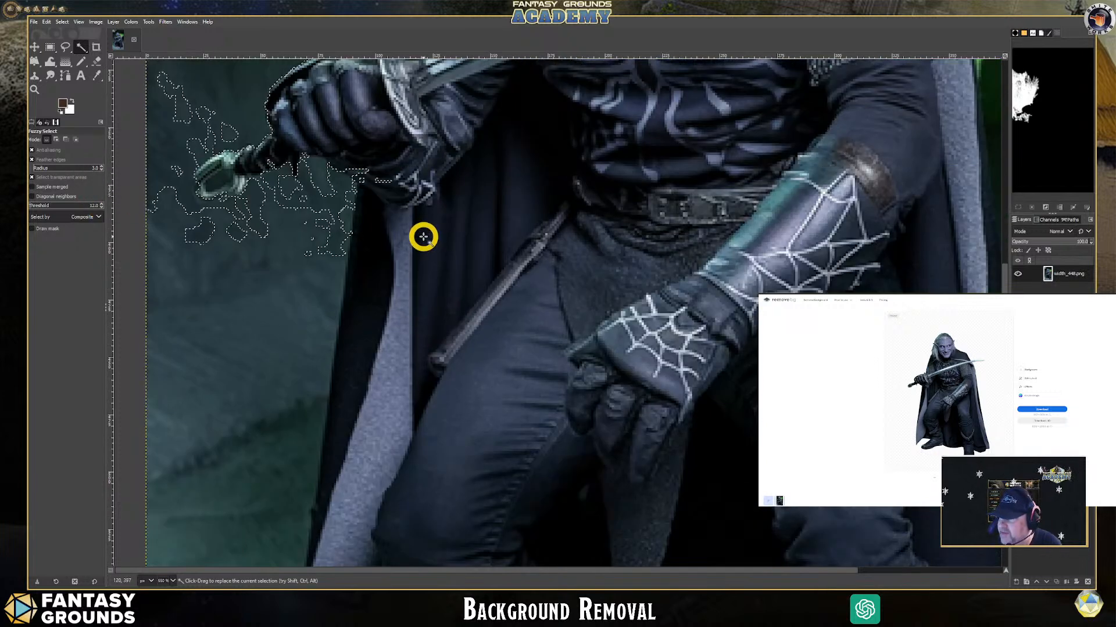
scroll(390, 238, up, 8)
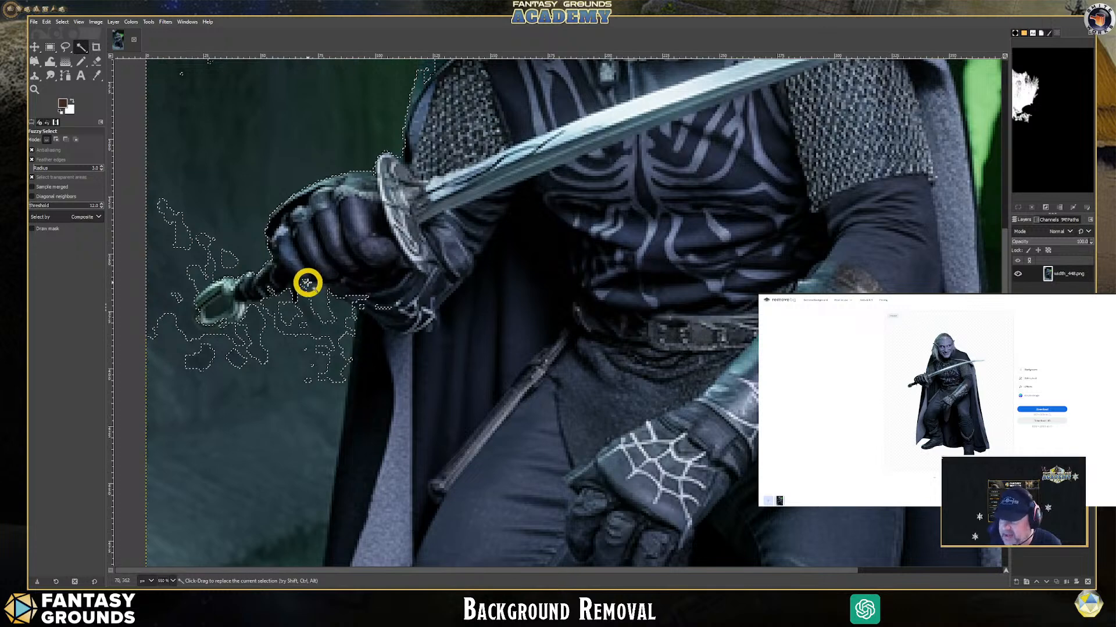
Step: Fuzzy-select and clear the floor patch behind the boot and the green wall patch beside the cloak's lower edge
scroll(305, 285, down, 10)
click(359, 238)
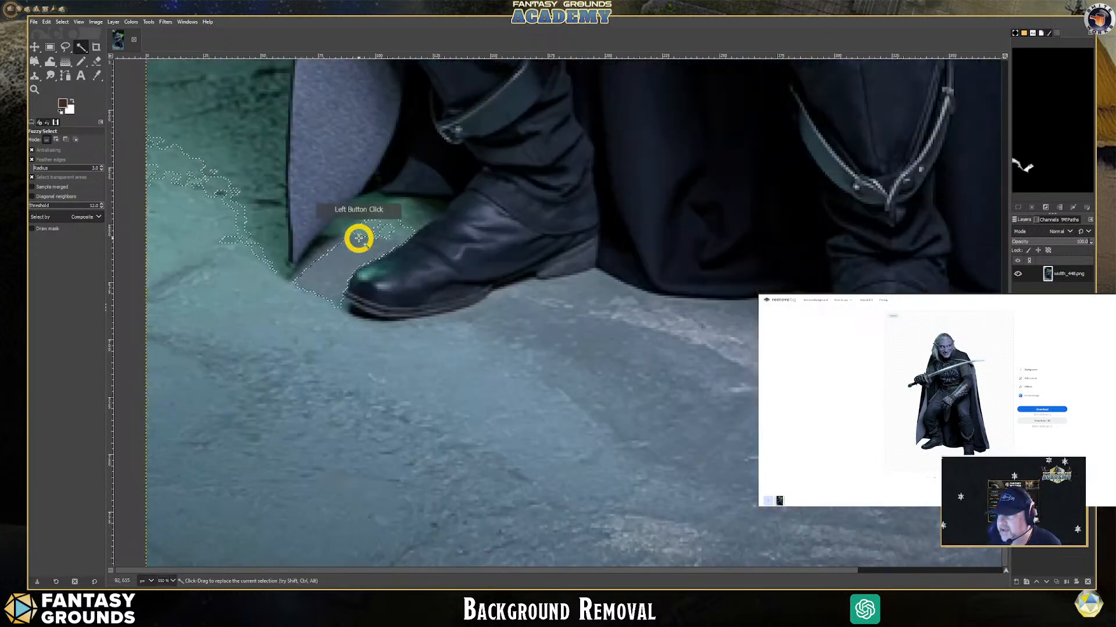
key(Delete)
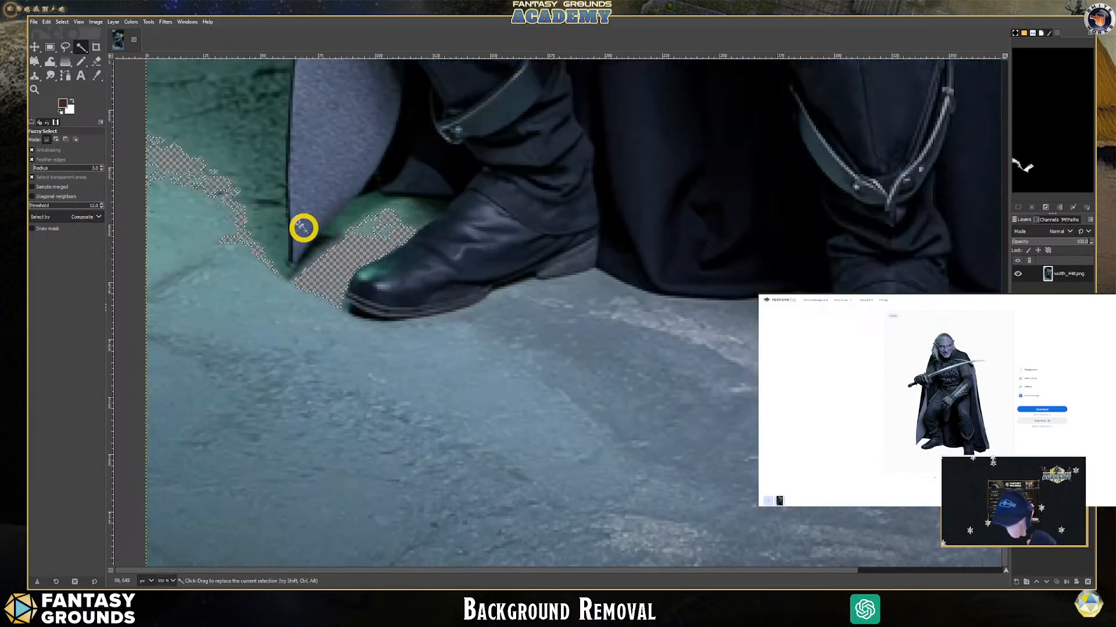
click(253, 155)
key(Delete)
Step: Clear the dark cave ceiling, the dark wall below the sword tip and the wall beside the sword arm
scroll(290, 284, up, 7)
scroll(290, 284, up, 10)
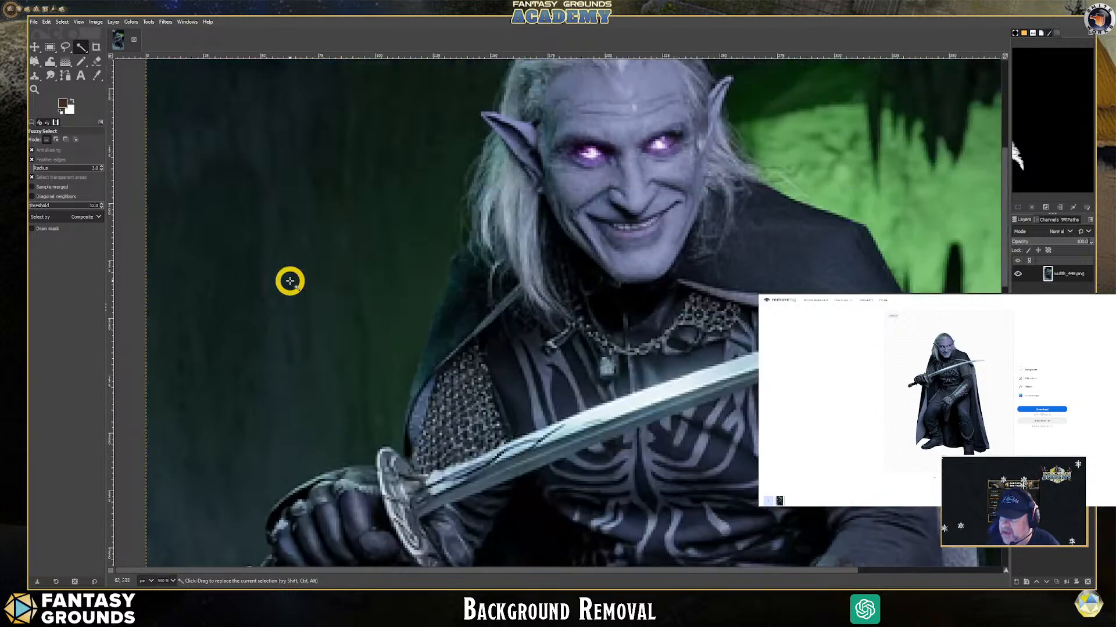
scroll(287, 273, down, 5)
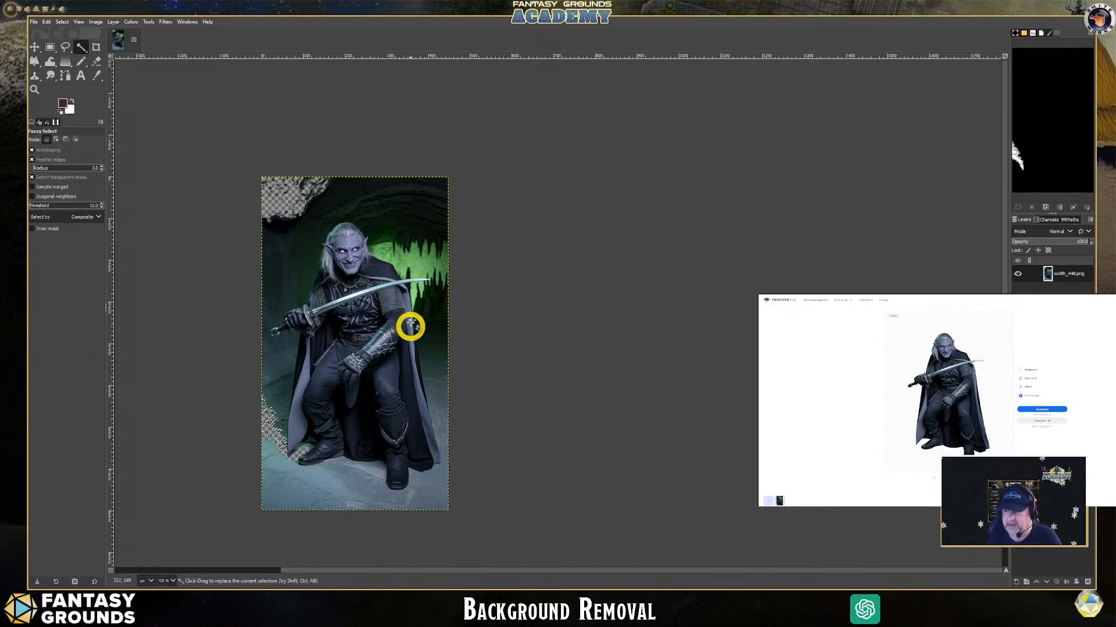
click(409, 221)
drag(410, 221, 427, 230)
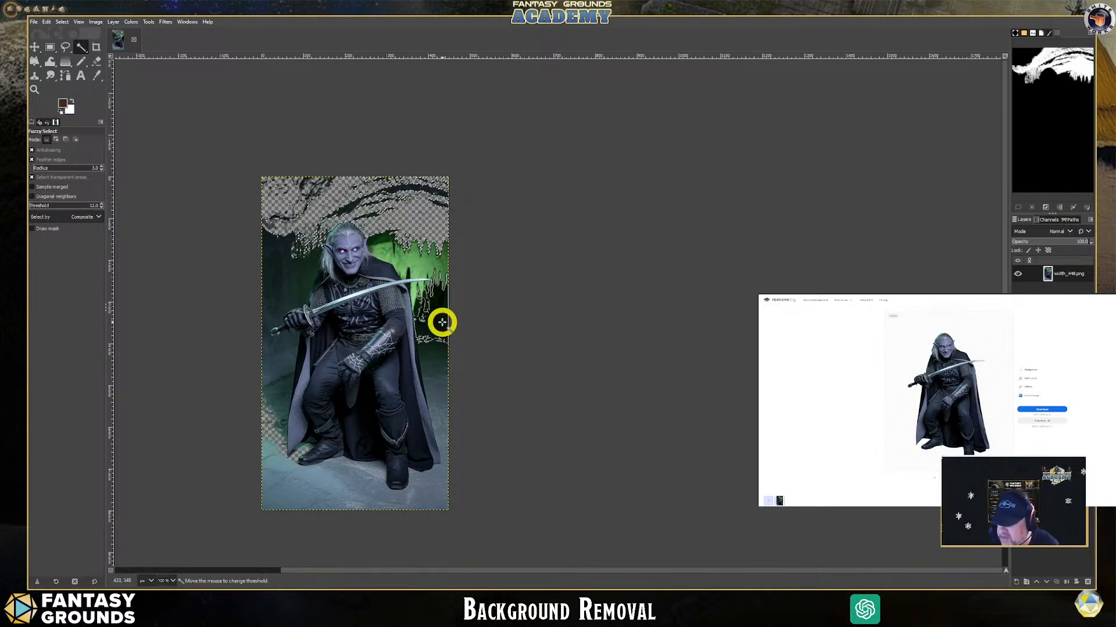
click(449, 319)
click(281, 272)
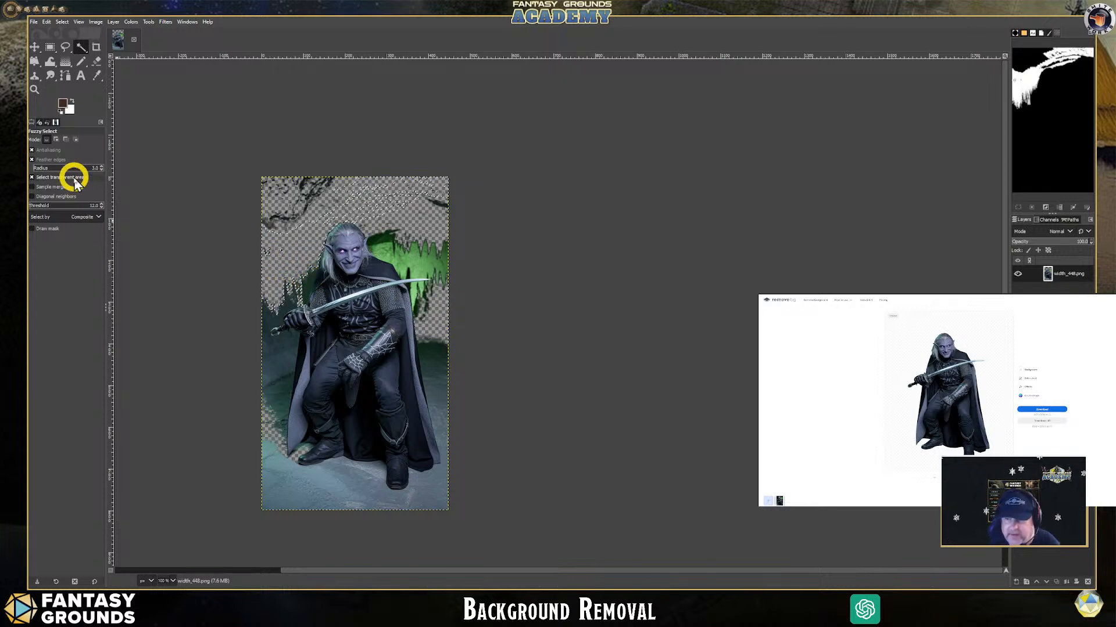
Step: Change the Fuzzy Select threshold and clear the green glow behind the shoulder, the dark rock beside the head and the upper-right rock fragment
click(101, 208)
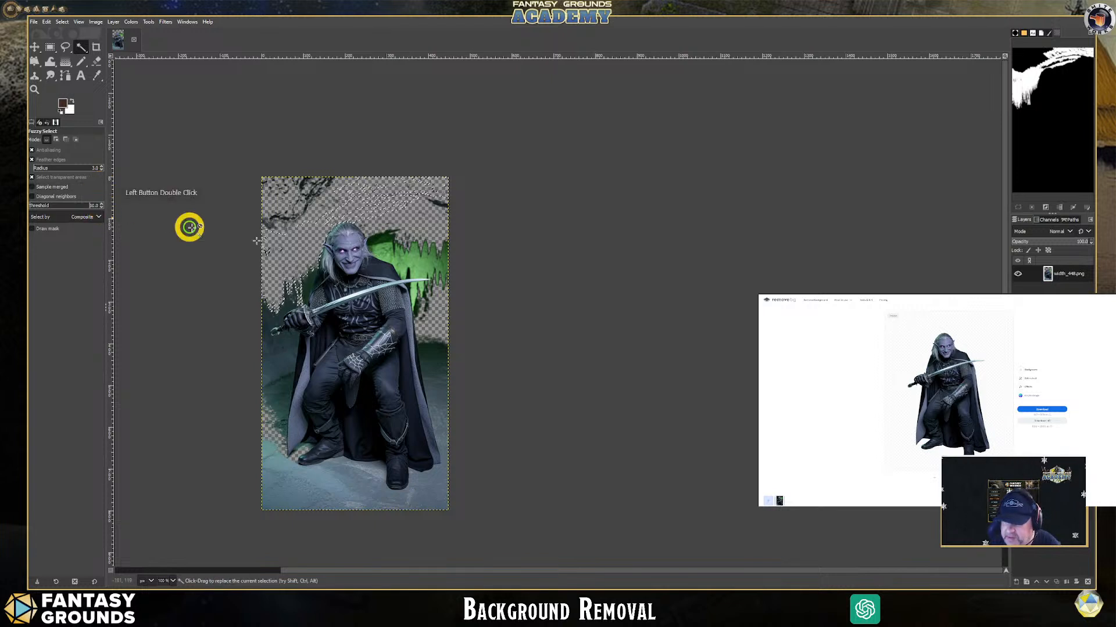
click(414, 264)
key(Delete)
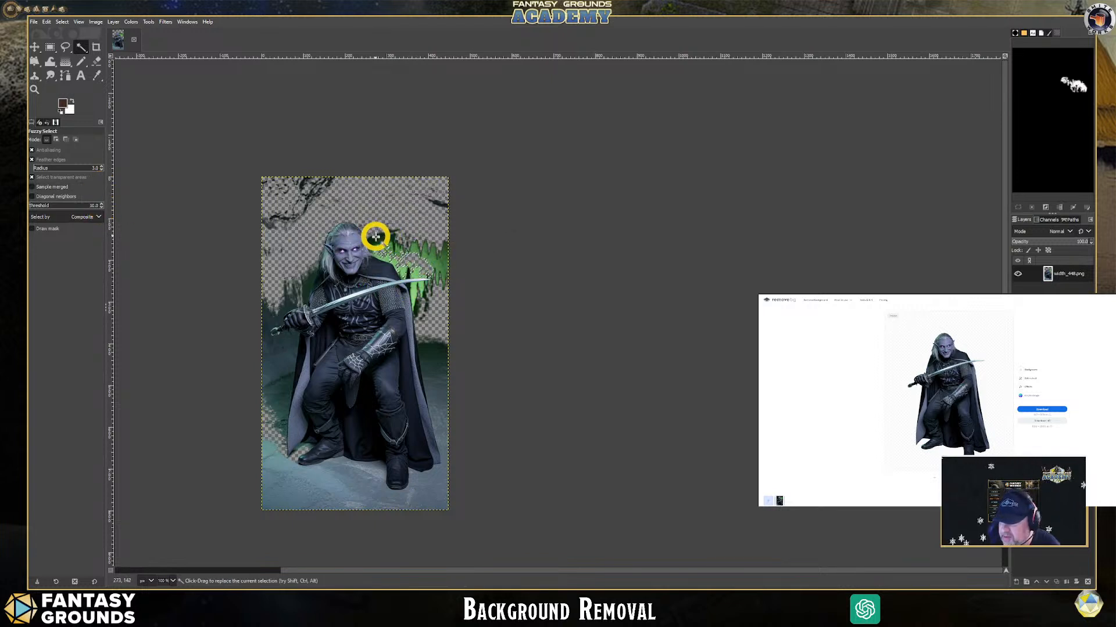
click(376, 238)
key(Delete)
click(440, 203)
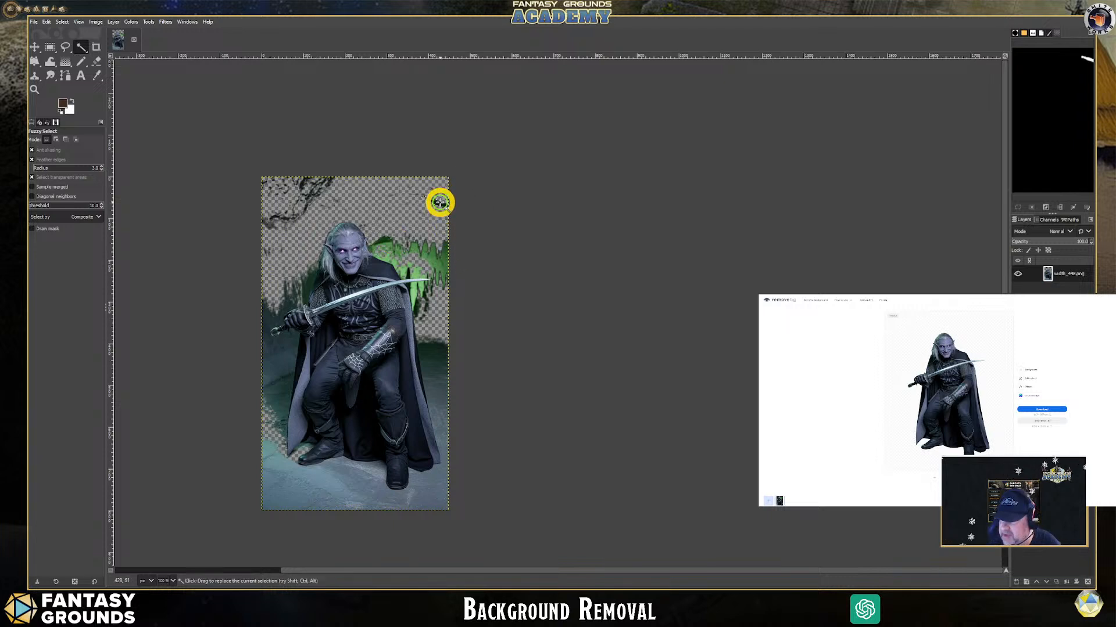
key(Delete)
Step: Clear the dark wall beside the empty-handed arm and the wall areas around and below the sword hand
click(434, 354)
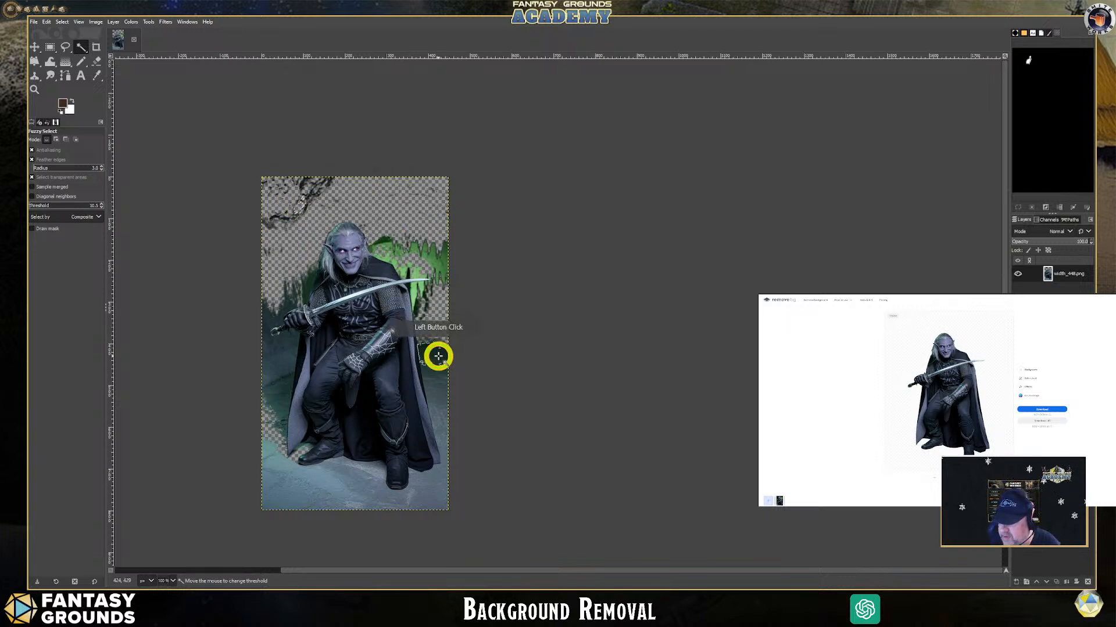
click(266, 356)
key(Delete)
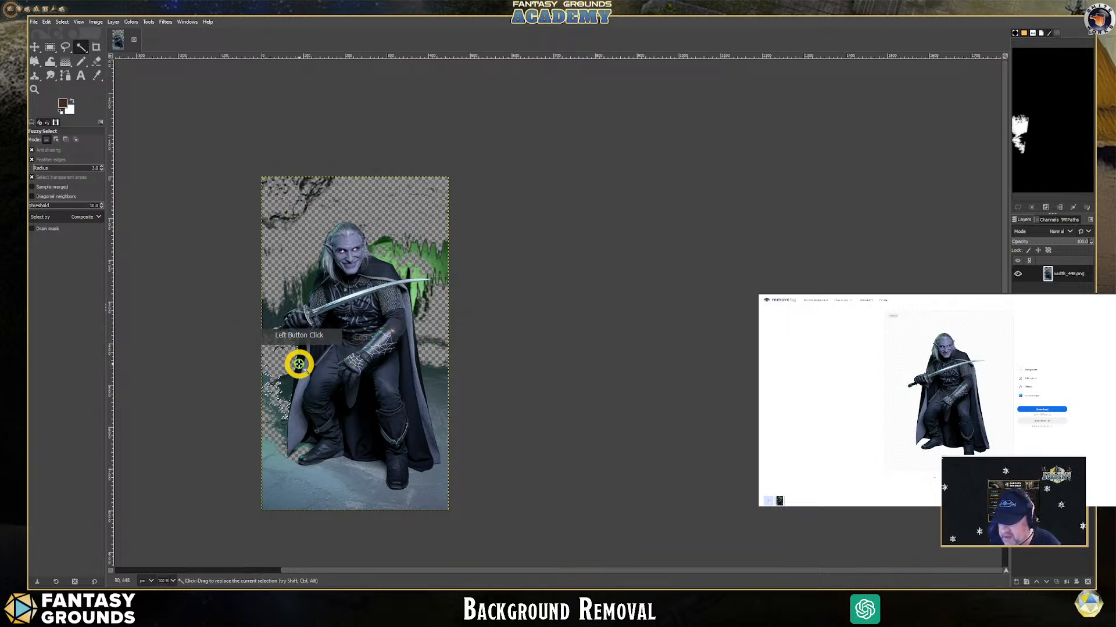
click(266, 315)
key(Delete)
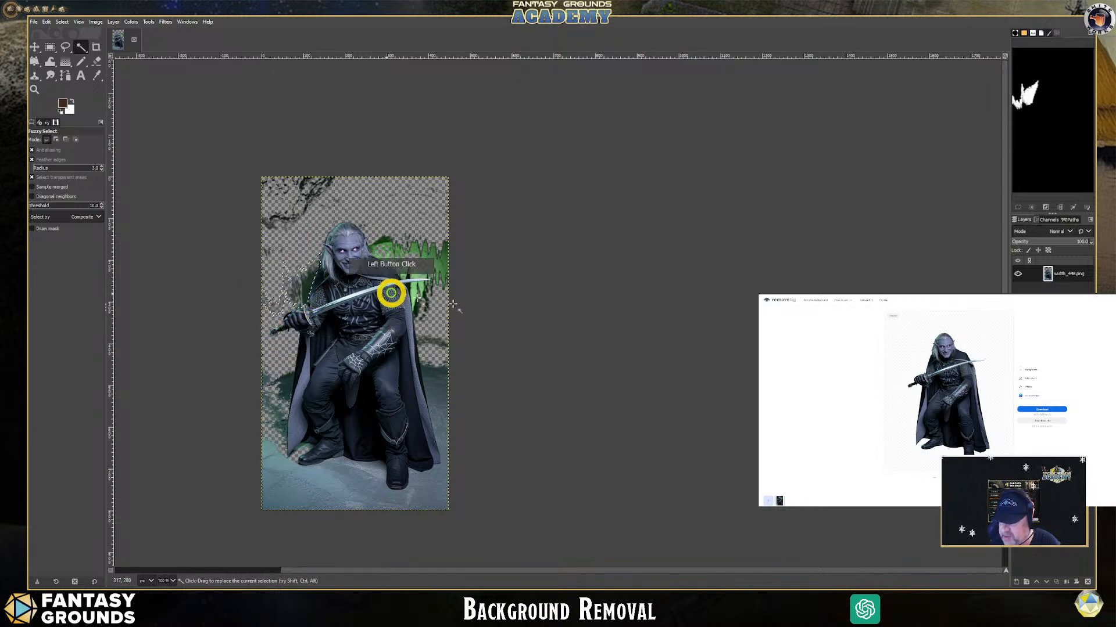
Step: Clear the remaining wall patch beside the sword-side cloak edge and the floor areas below and between the boots
click(377, 387)
click(272, 390)
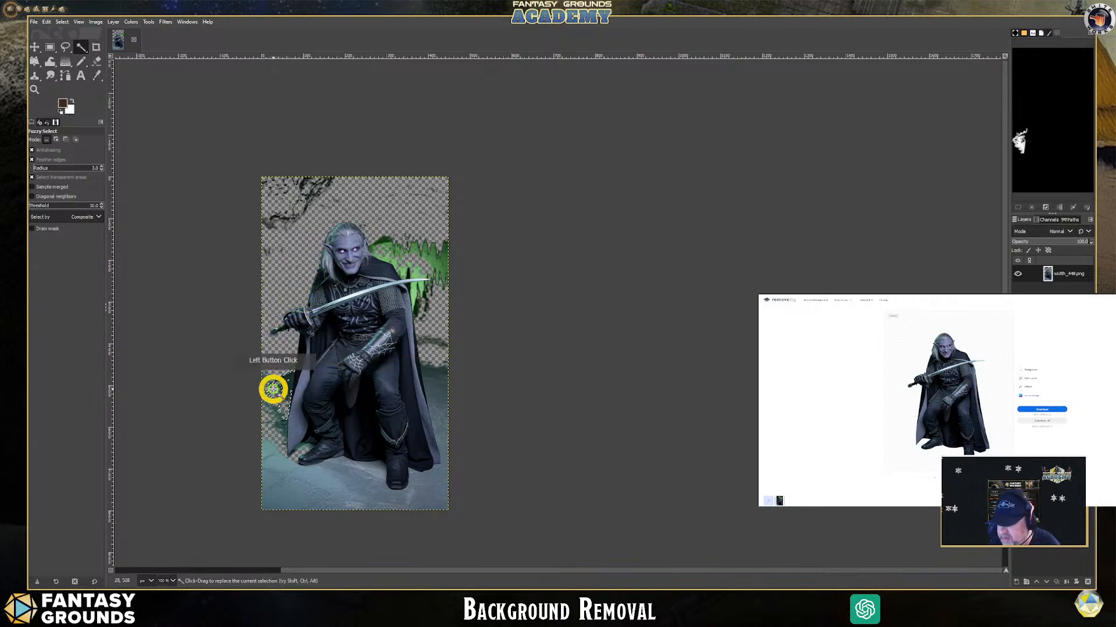
key(Delete)
click(294, 476)
key(Delete)
click(369, 468)
key(Delete)
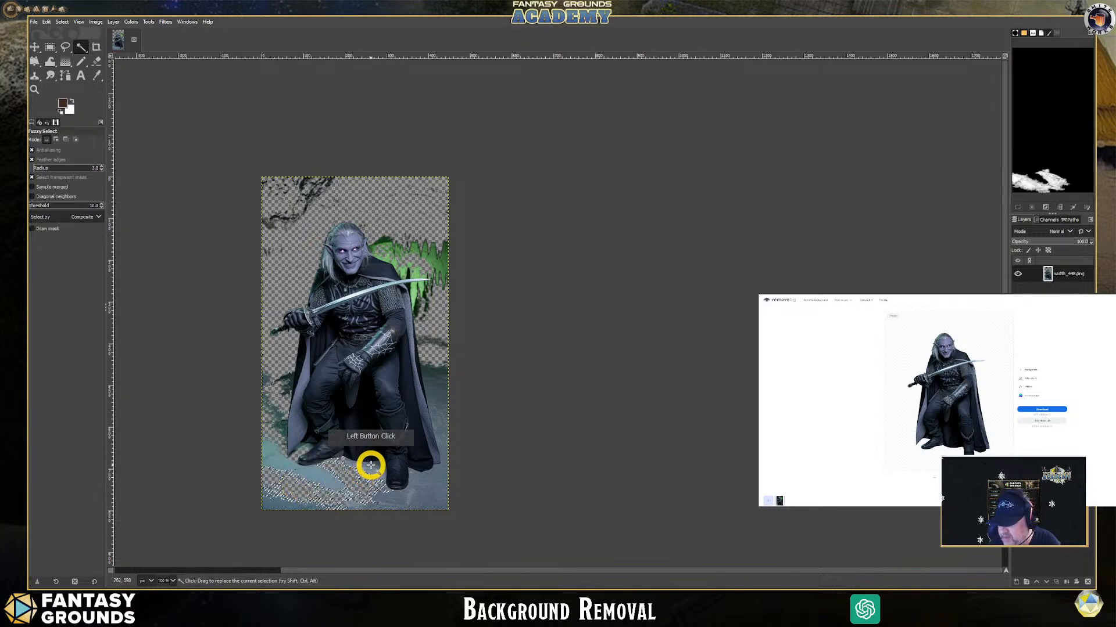
Step: Clear the floor and wall beside the cloak's far edge and the green background patch near the sword tip
click(444, 491)
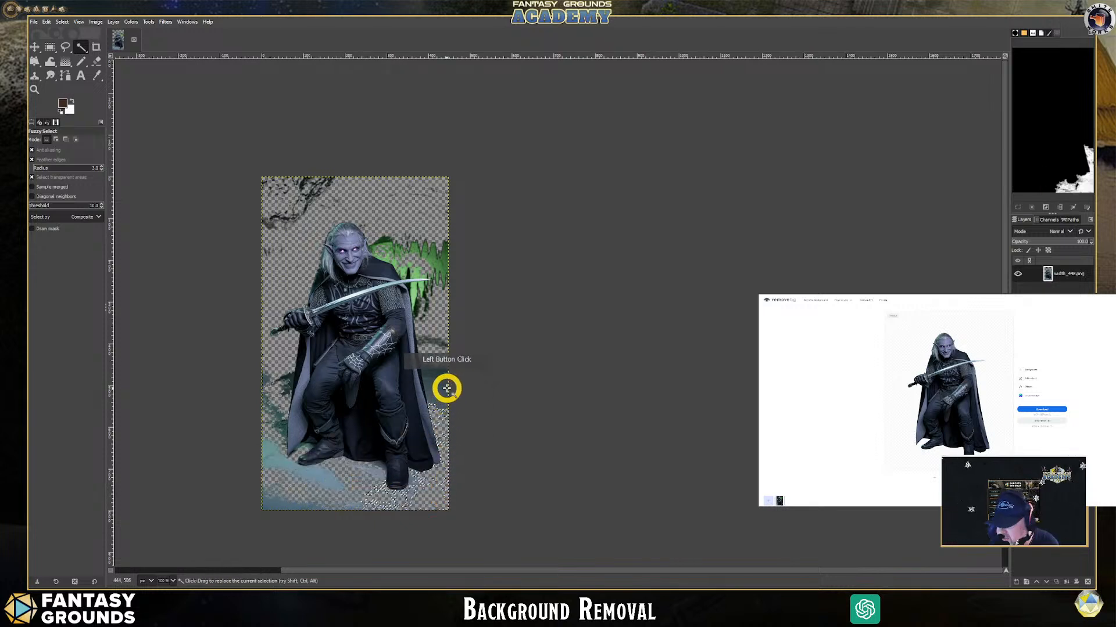
key(Delete)
click(437, 371)
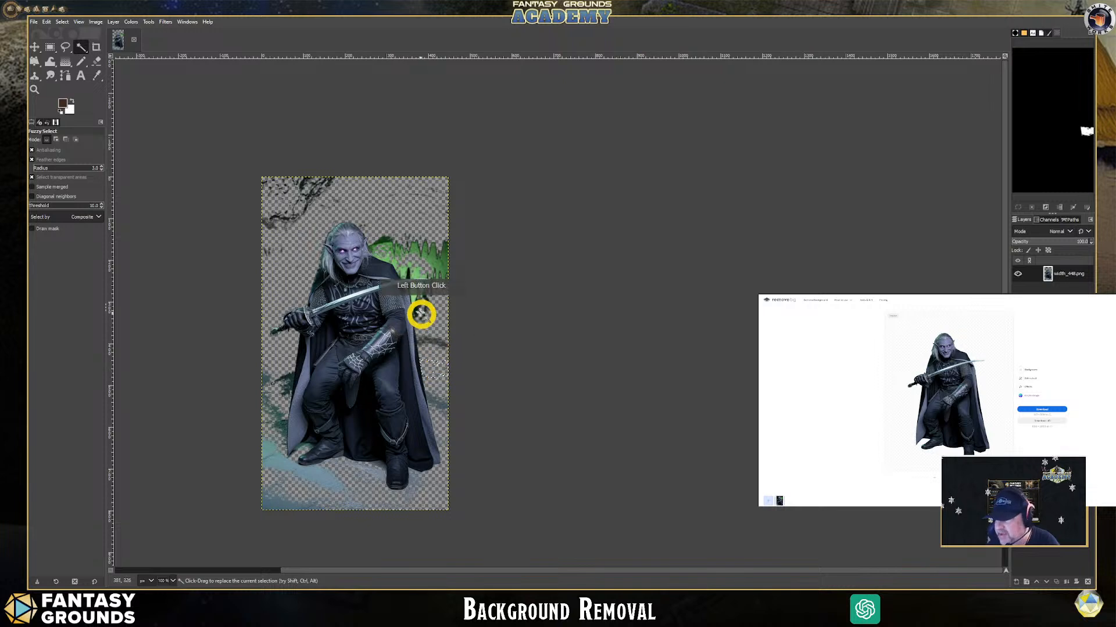
click(415, 287)
key(Delete)
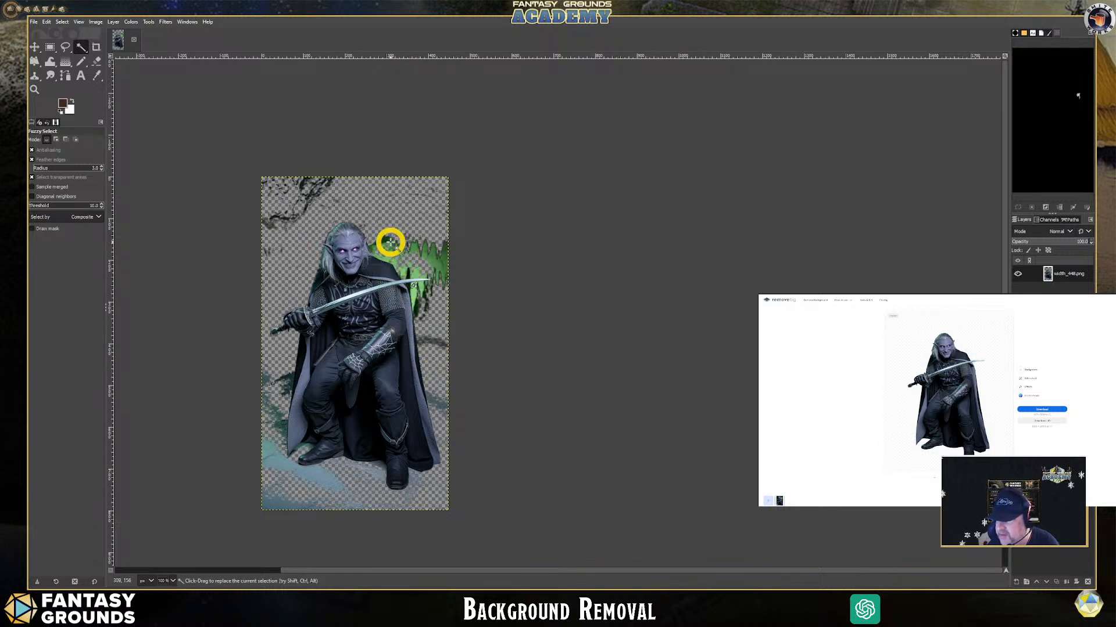
click(400, 249)
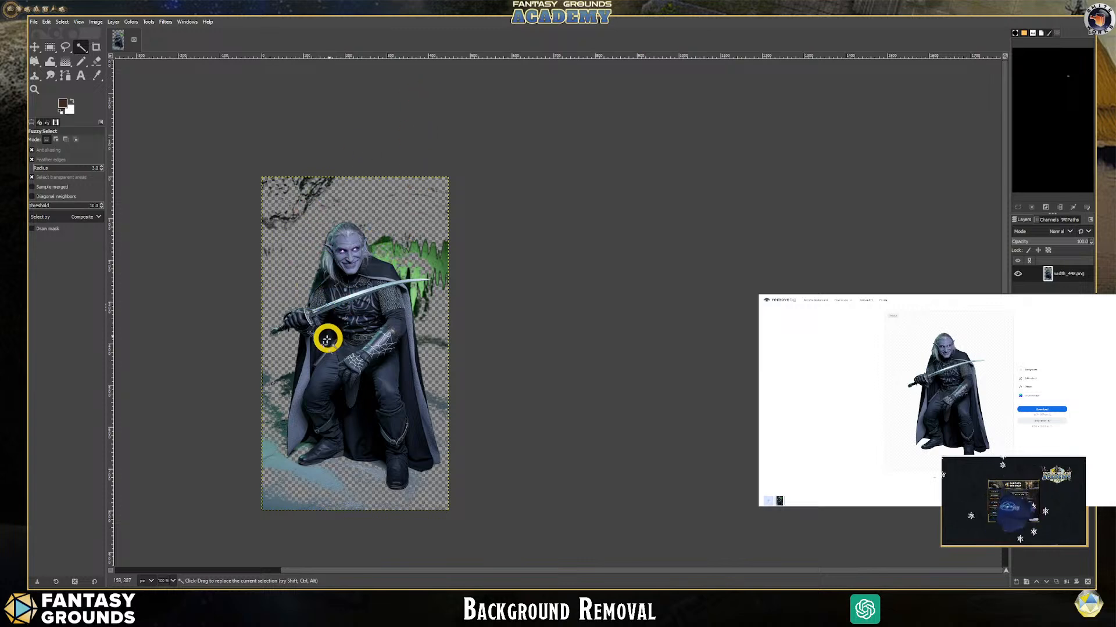
Step: Inspect the cutout edges around the cloak, legs, hair and sword, and the green remnants behind the shoulder
scroll(322, 295, up, 5)
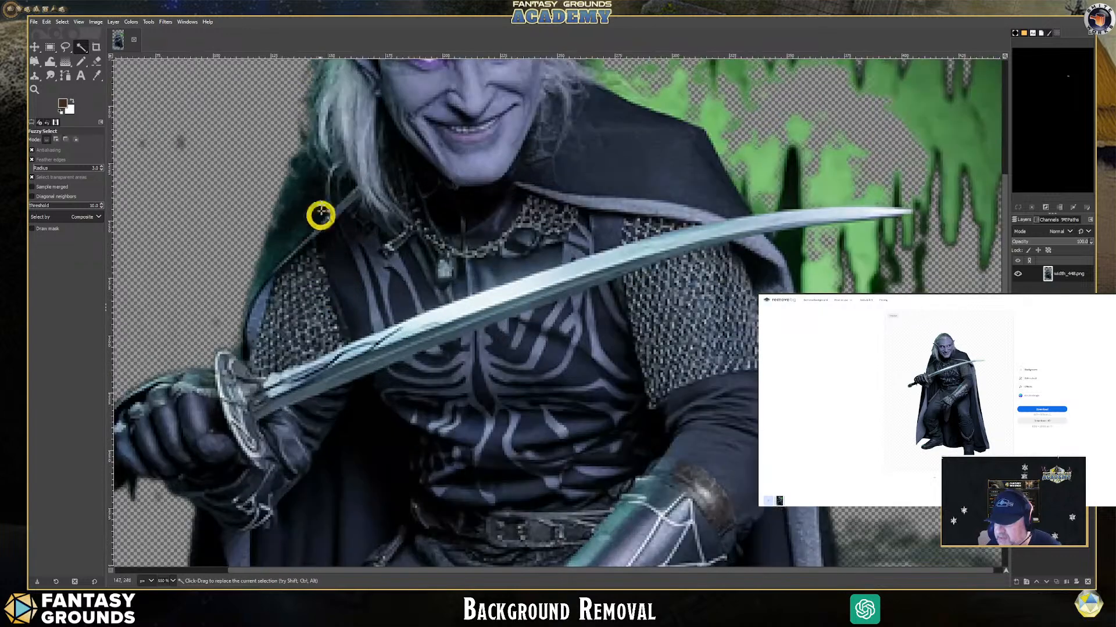
scroll(234, 321, down, 10)
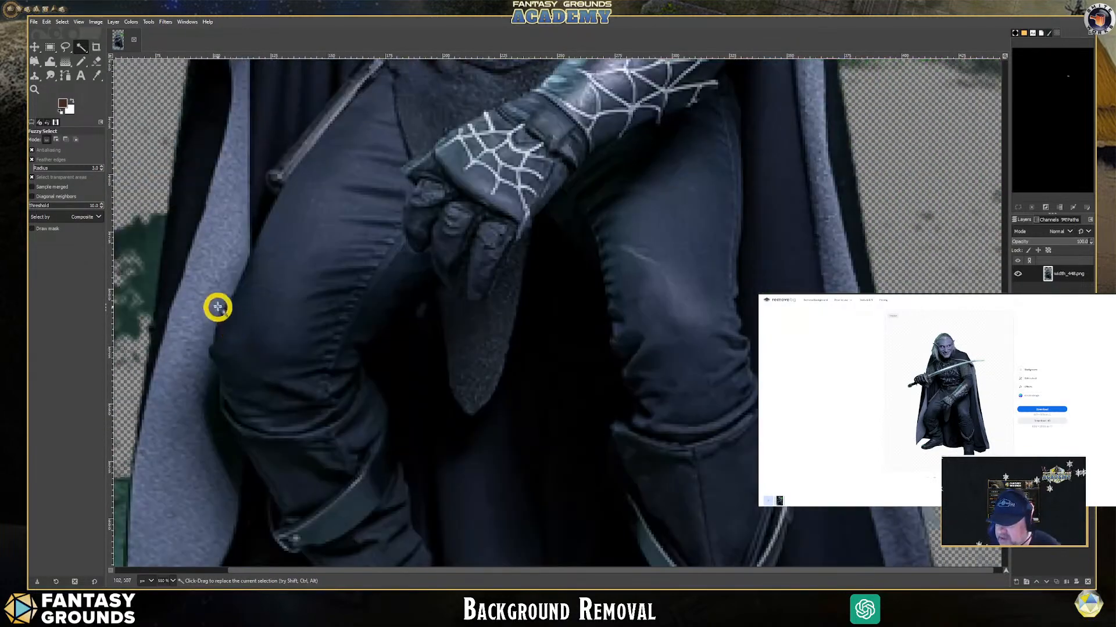
scroll(212, 299, down, 3)
scroll(418, 236, up, 1)
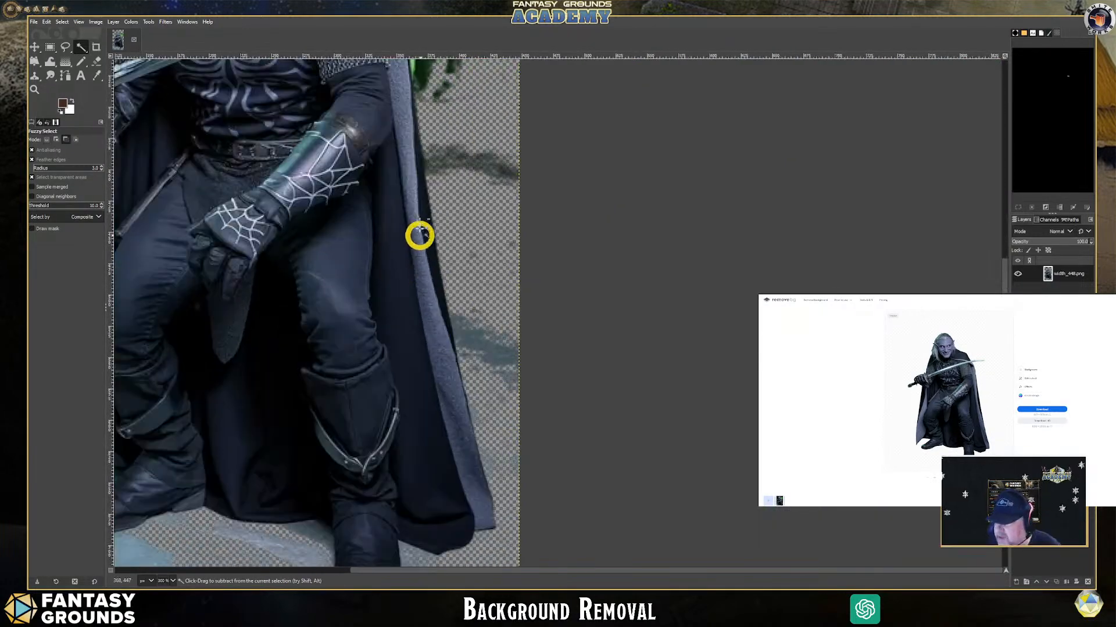
scroll(413, 129, up, 10)
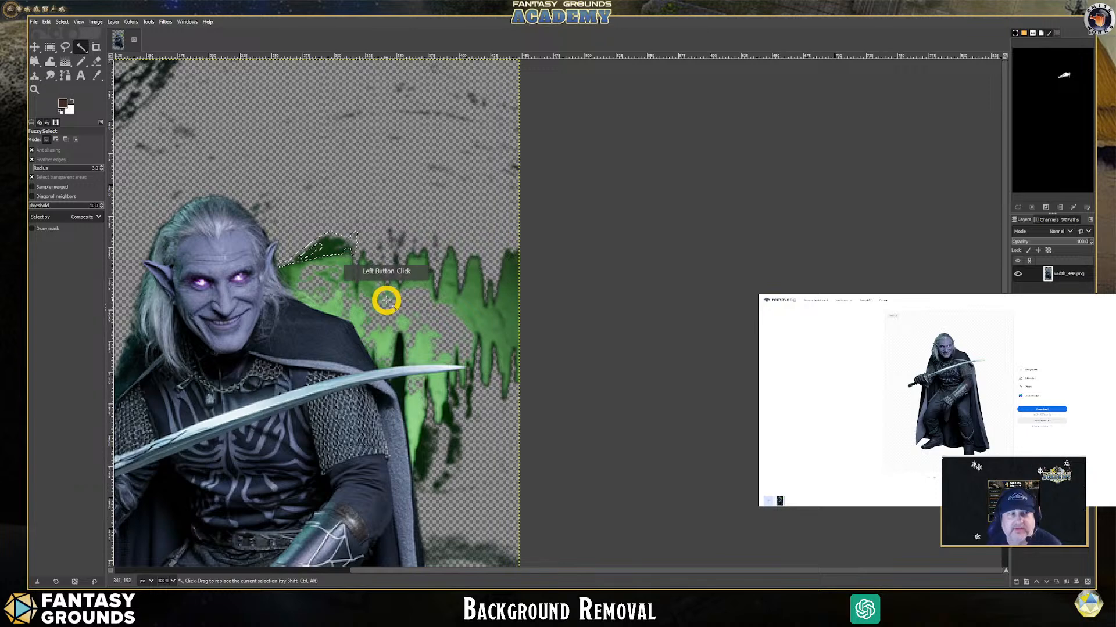
scroll(386, 301, down, 2)
scroll(387, 300, down, 1)
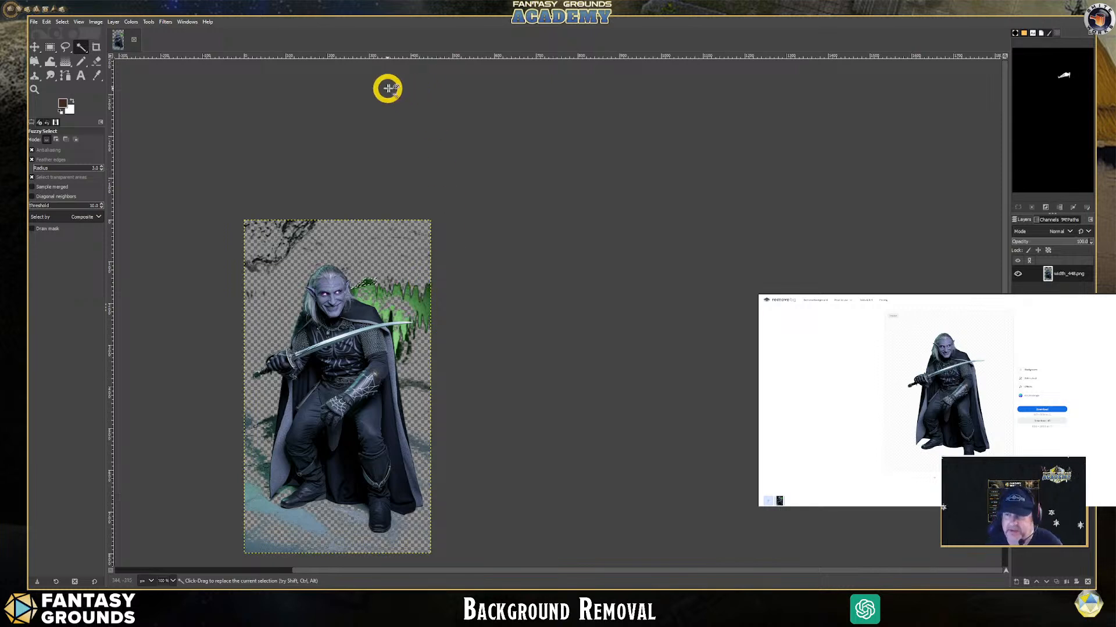
Step: Quit GIMP and discard the unsaved changes to the width_448 image
click(1087, 10)
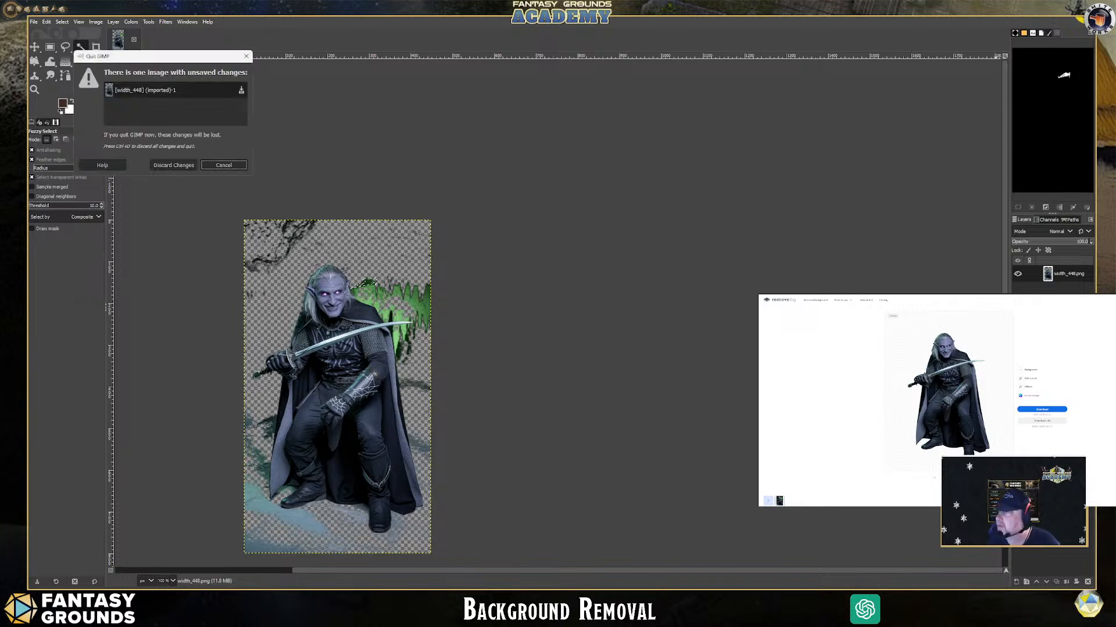
click(225, 165)
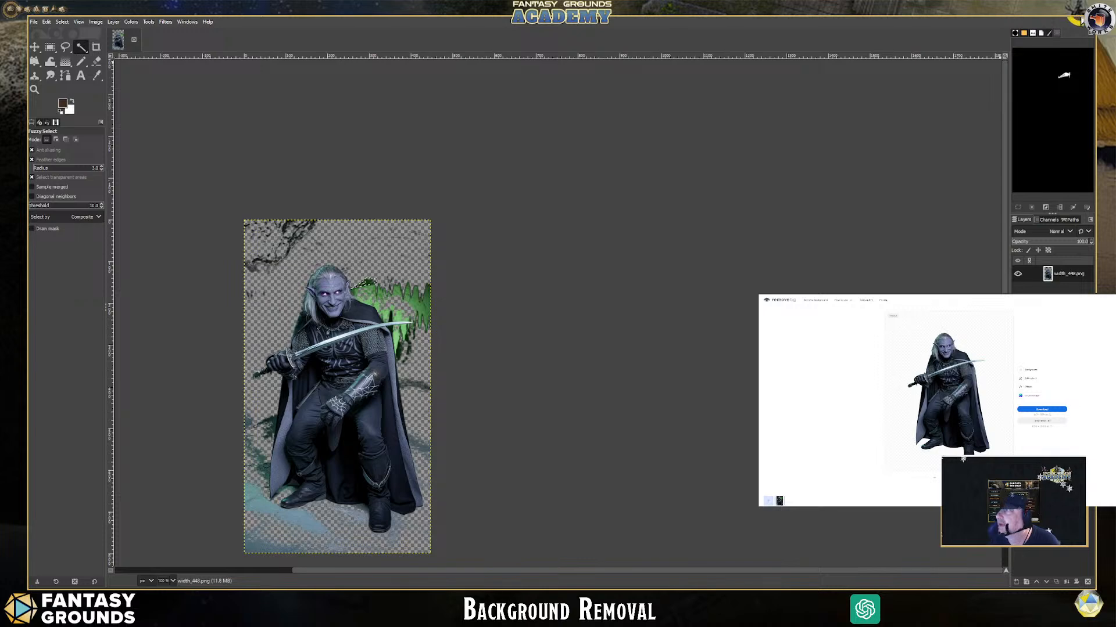
click(1082, 11)
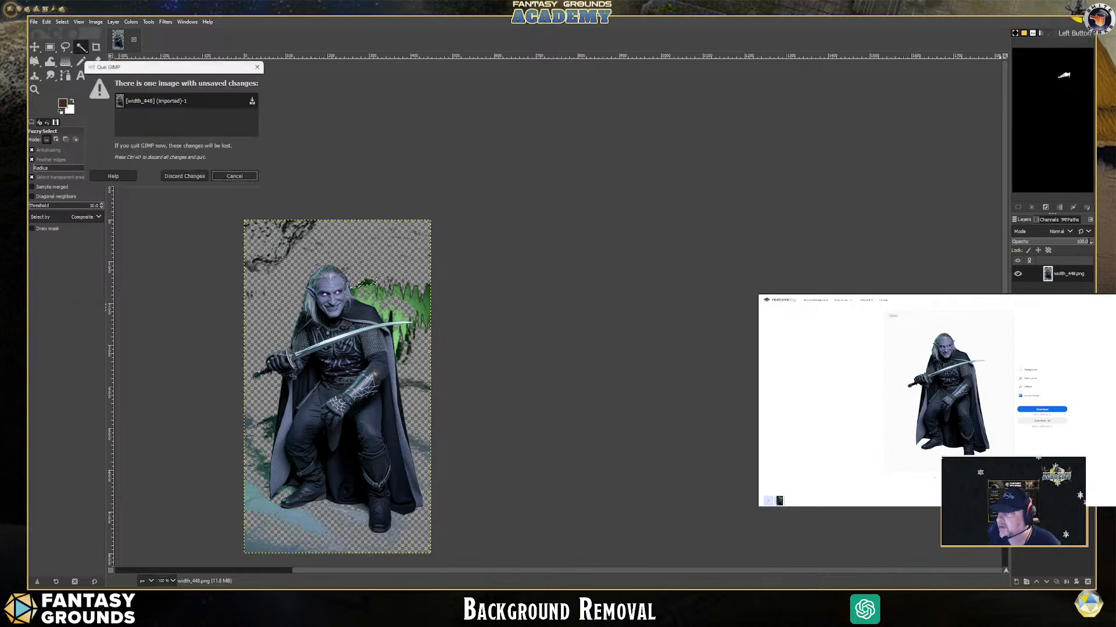
click(187, 179)
Step: Switch to Fantasy Grounds, open the SHow Notes note and read its background removal tools and tips
click(198, 589)
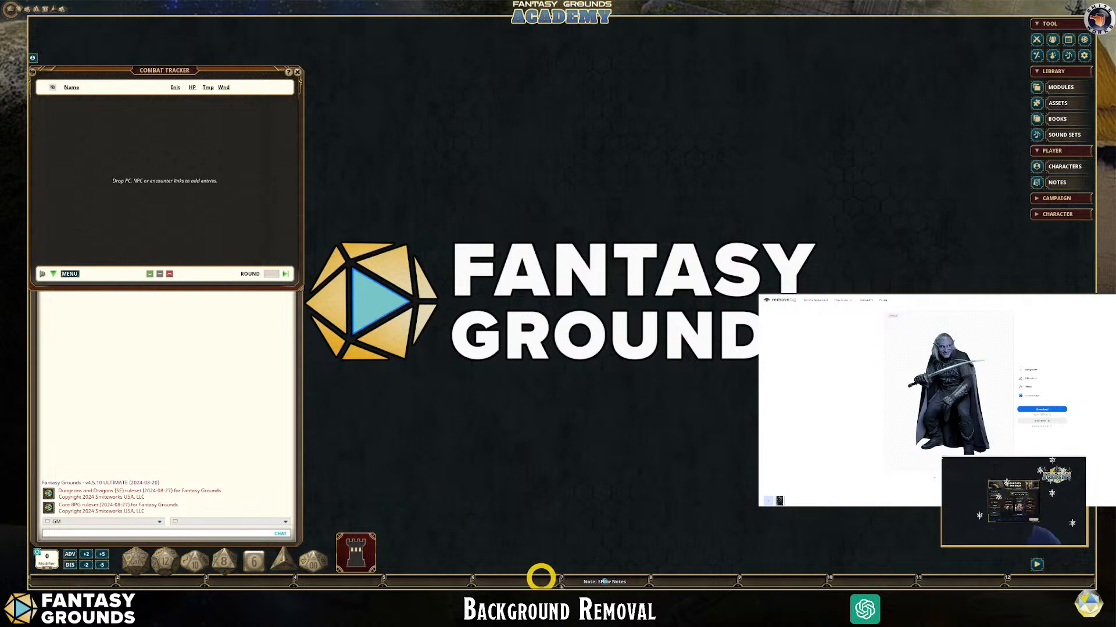
click(617, 581)
scroll(441, 398, down, 5)
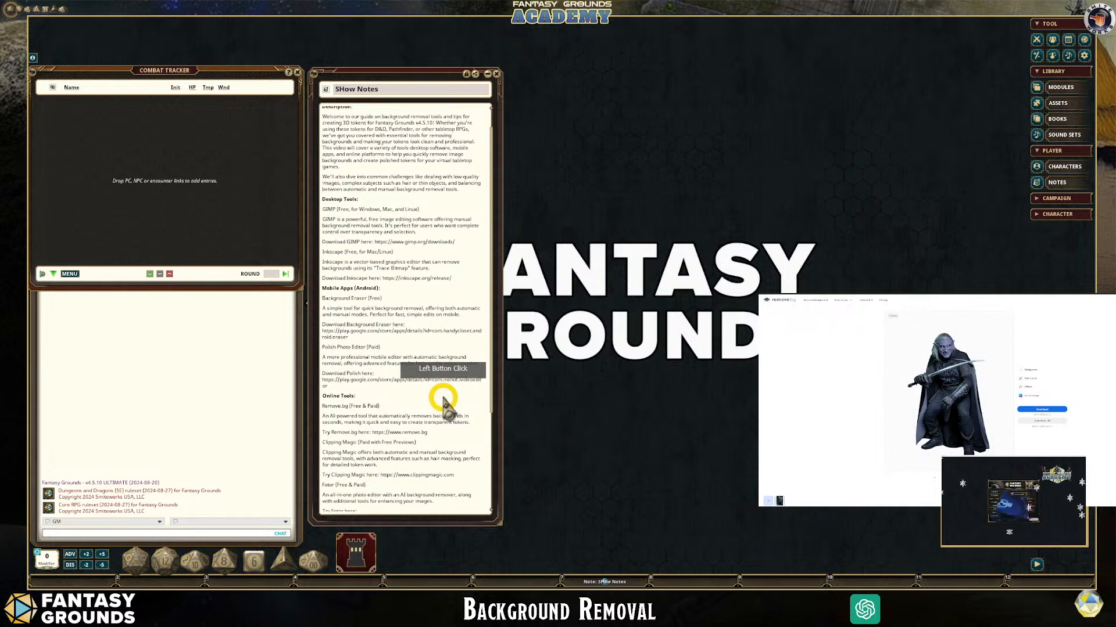
scroll(447, 402, down, 3)
scroll(445, 399, up, 4)
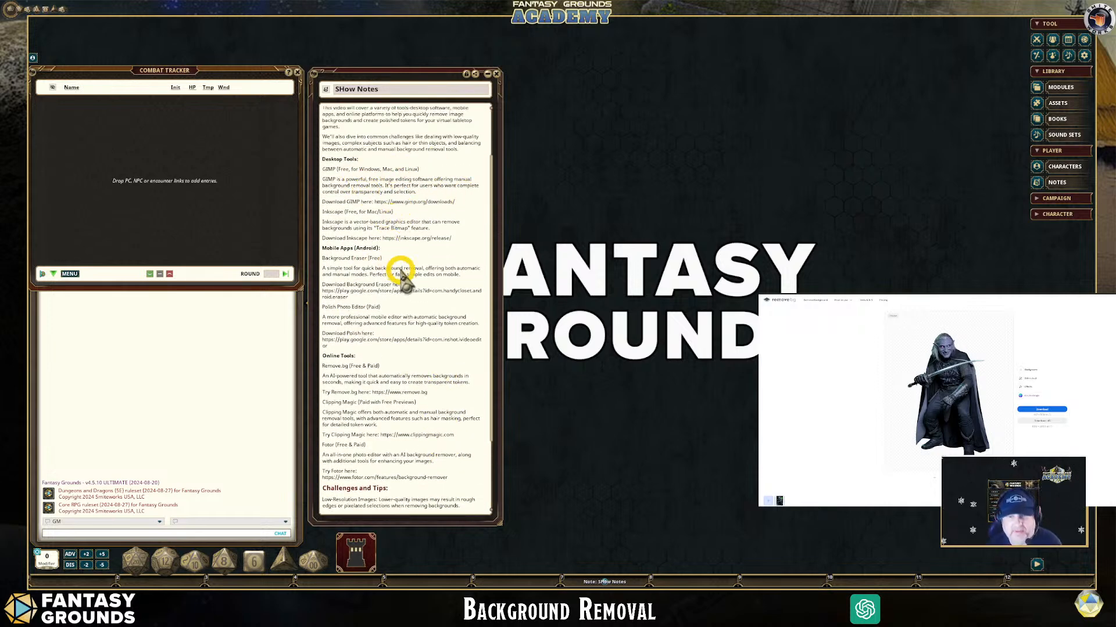
scroll(402, 278, down, 4)
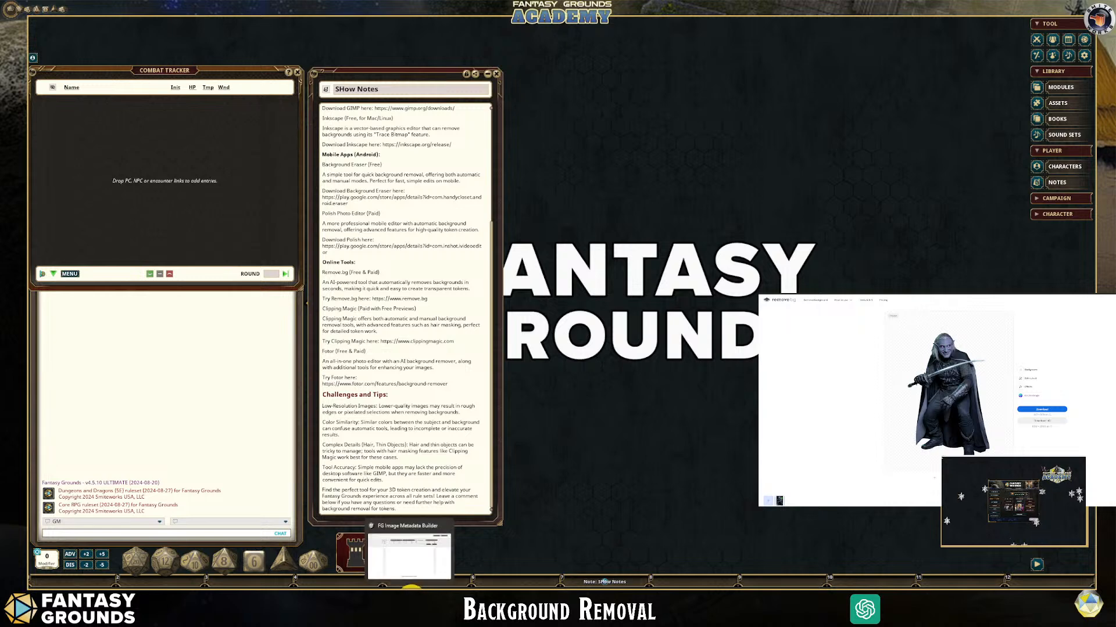
Step: View FG Image Metadata Builder and, in the browser, the forum thread on pre-defining image scale and positioning in 3D space
click(410, 589)
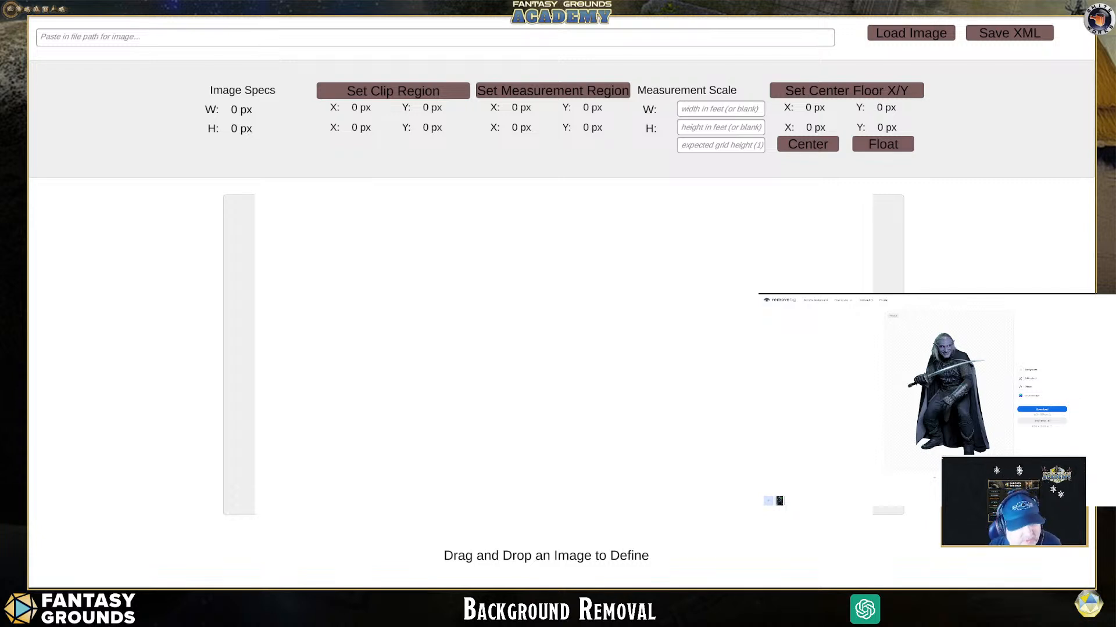
key(alt+Tab)
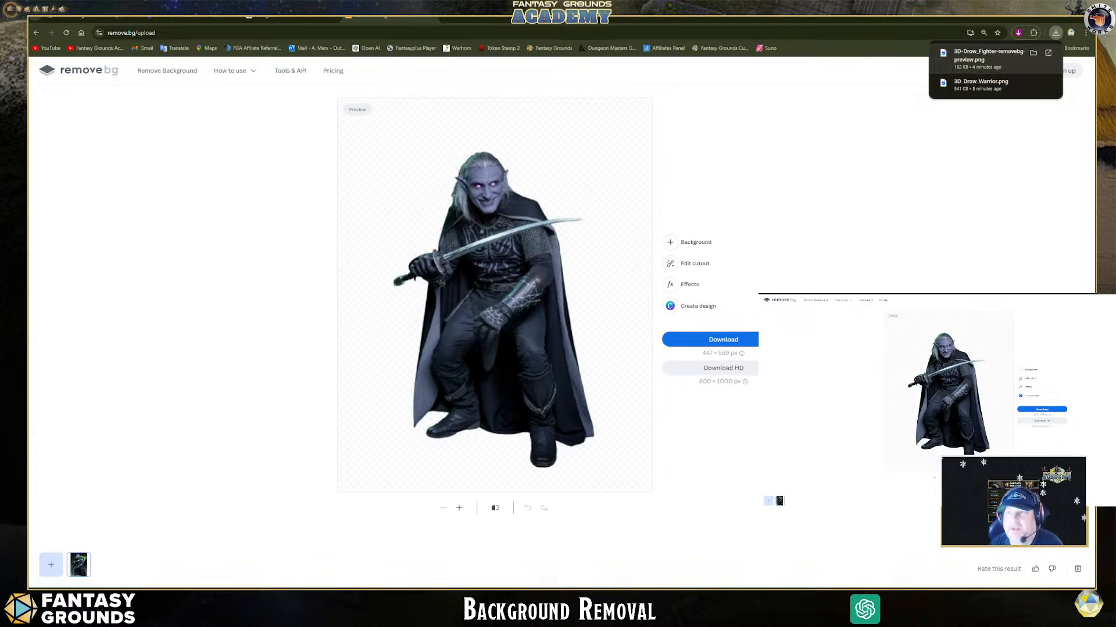
click(95, 19)
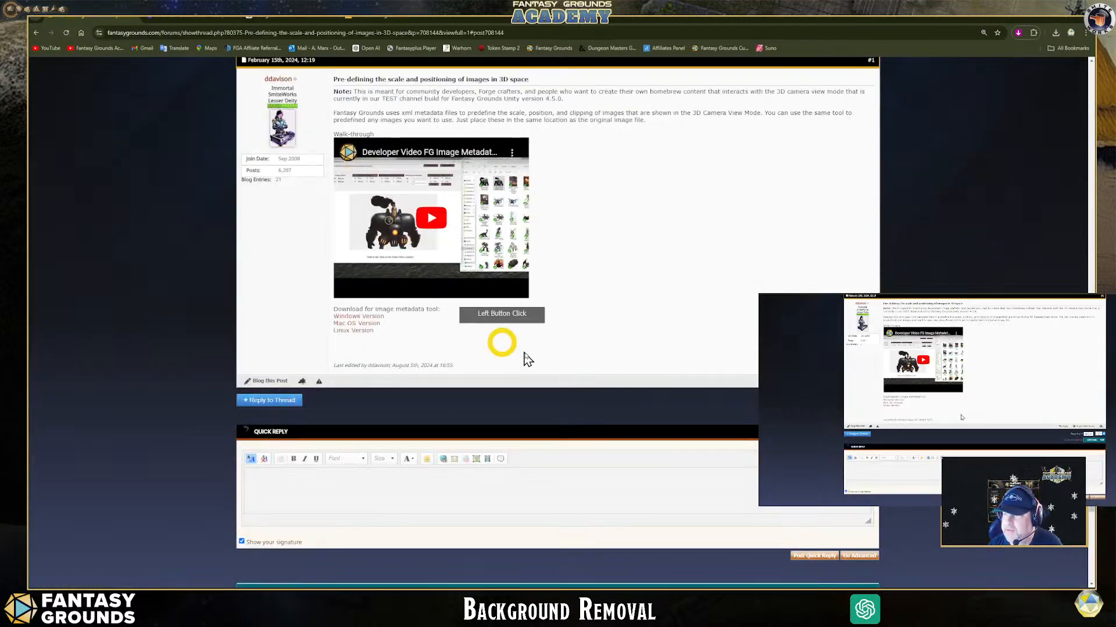
scroll(549, 361, up, 2)
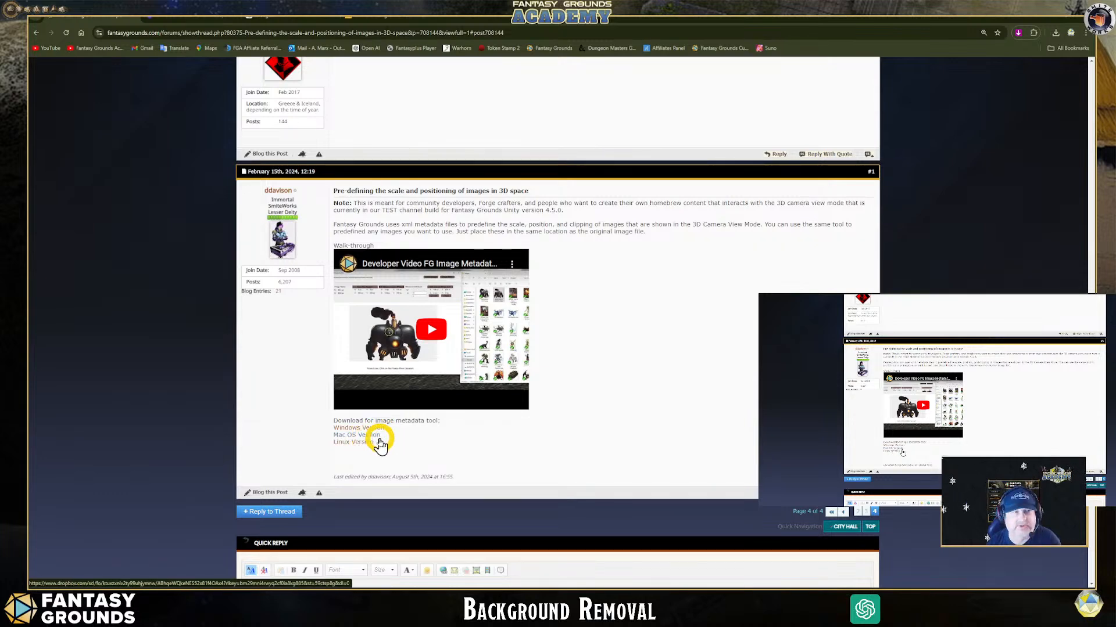
scroll(381, 430, up, 5)
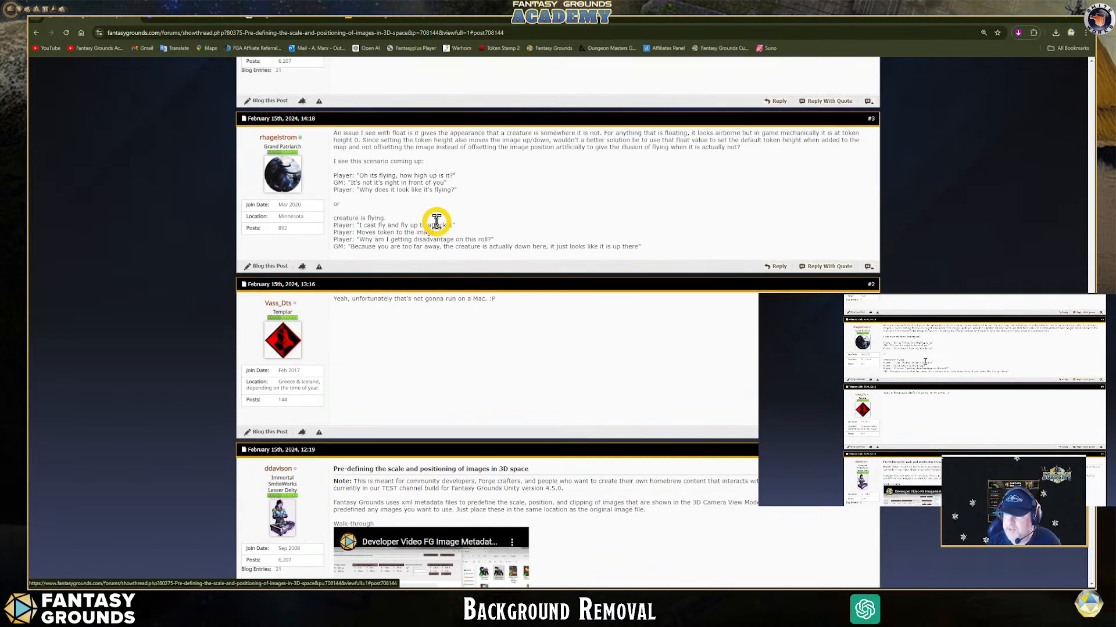
Step: Read the forum thread's replies and the opening post with the walk-through video and the image metadata tool downloads
scroll(428, 220, up, 3)
scroll(428, 223, up, 4)
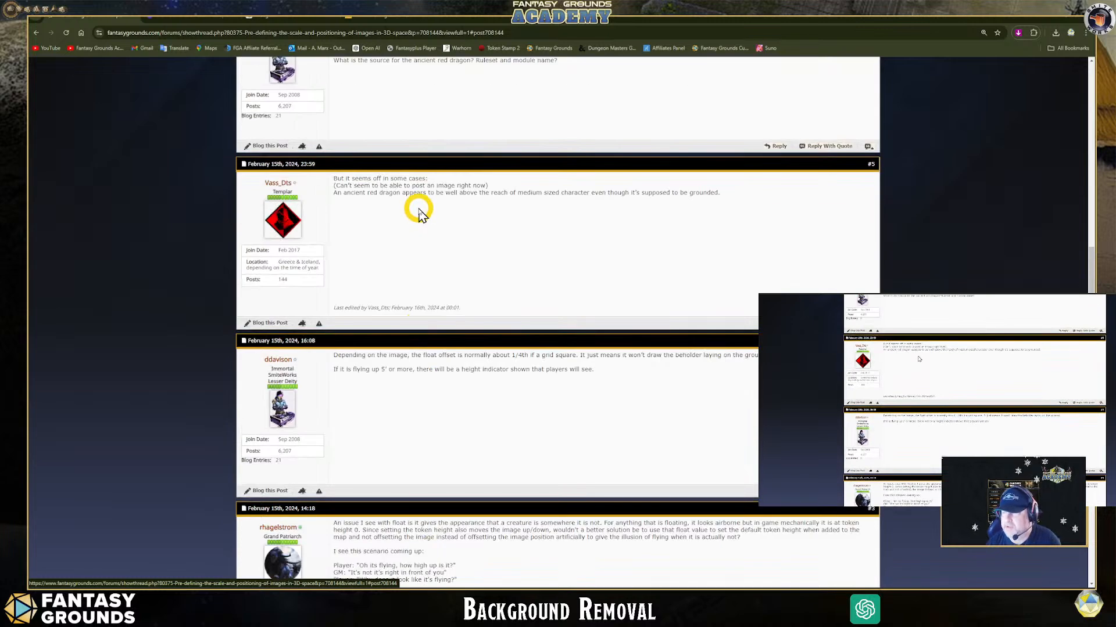
scroll(418, 211, down, 6)
scroll(418, 237, down, 3)
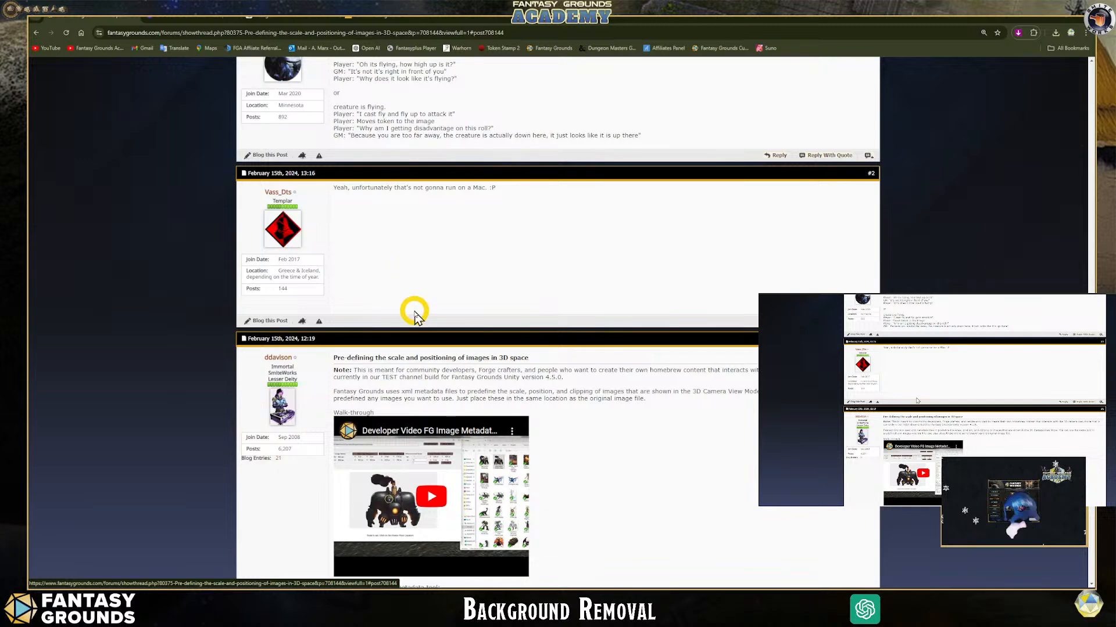
scroll(414, 291, down, 5)
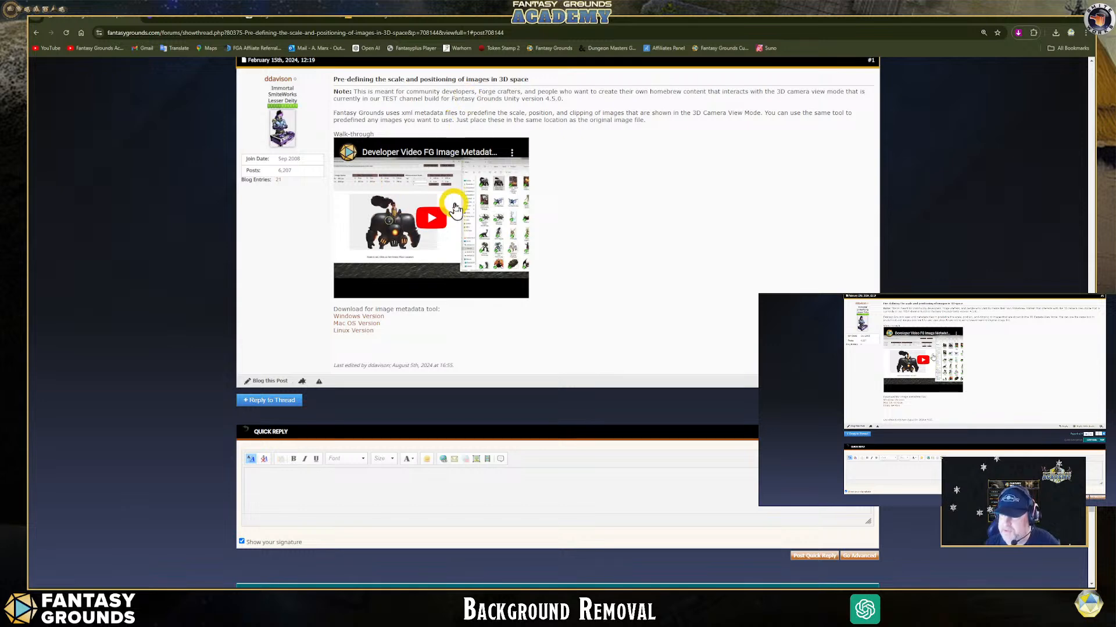
scroll(488, 255, up, 3)
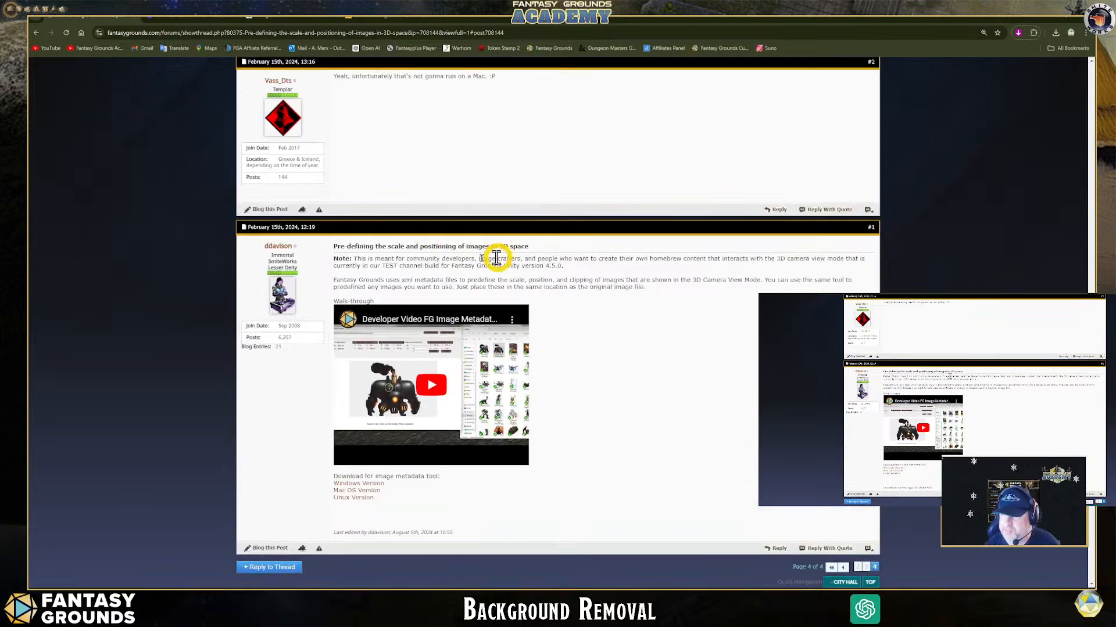
Step: Switch to FG Image Metadata Builder and load width_736.png from the imageye downloads folder
click(408, 586)
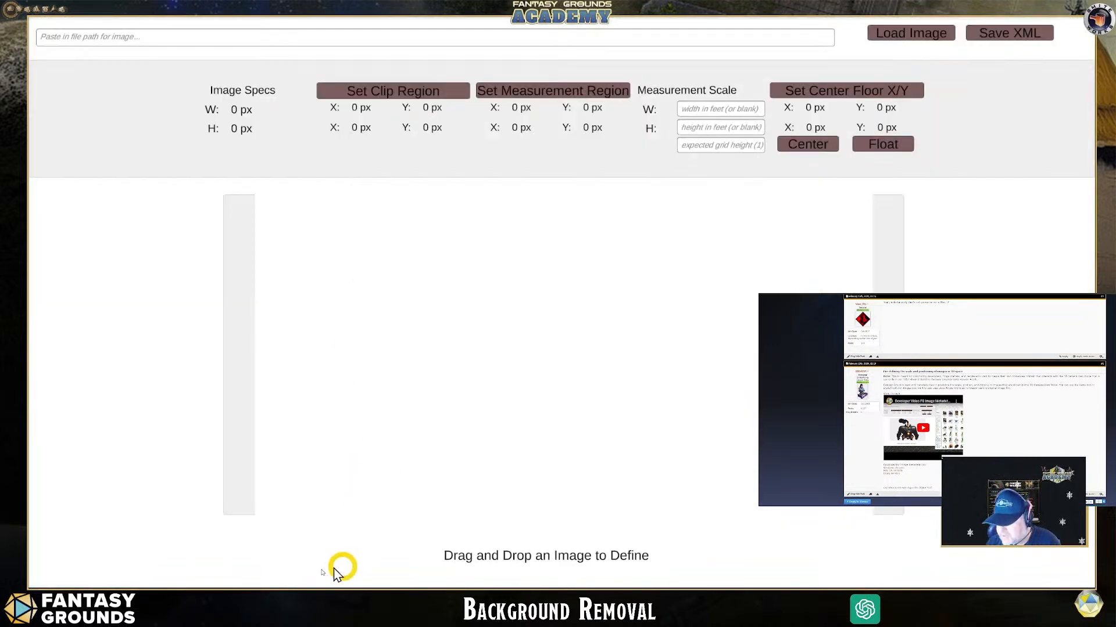
mouse_move(212, 588)
click(224, 558)
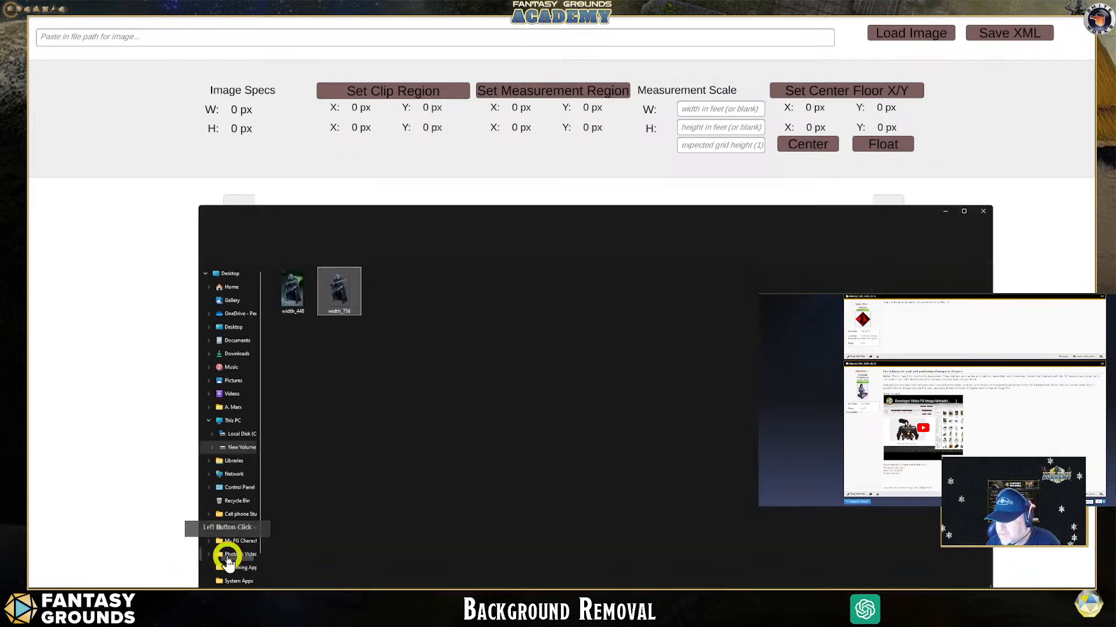
click(395, 222)
drag(395, 223, 807, 273)
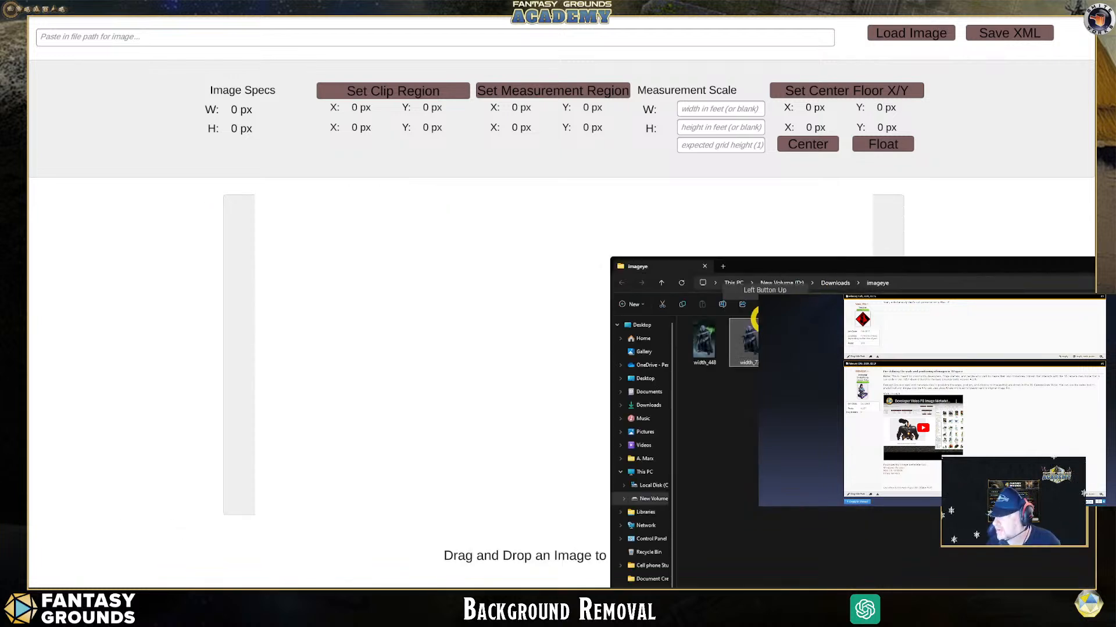
drag(704, 344, 432, 325)
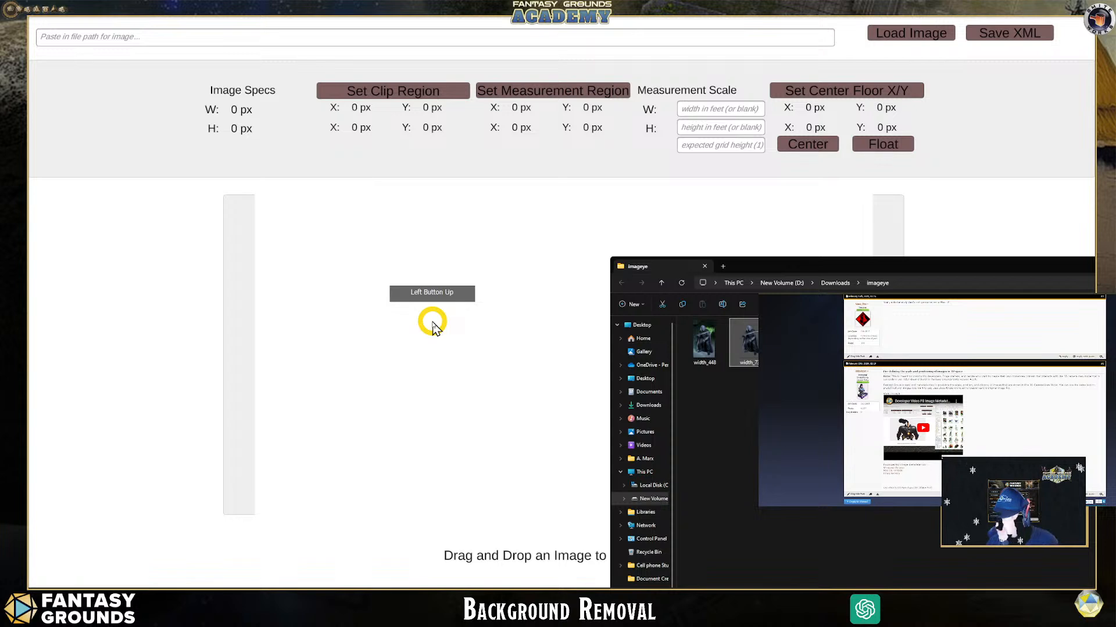
drag(989, 267, 483, 309)
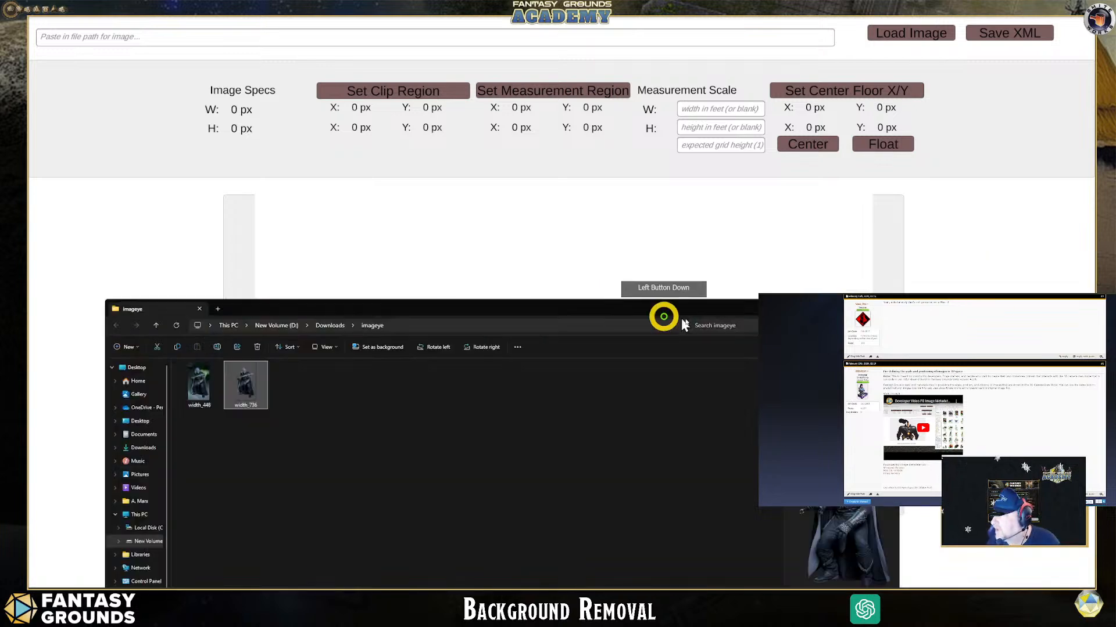
click(888, 311)
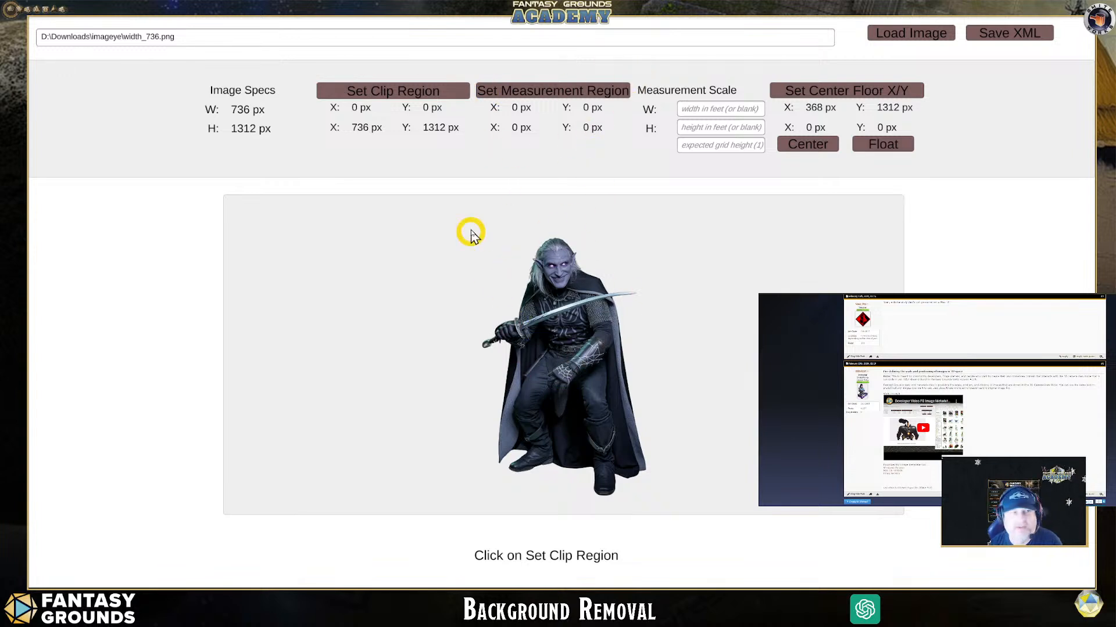
Step: Define the measurement region around the whole drow figure, from about X 35, Y 170 px to X 721, Y 1215 px
click(556, 91)
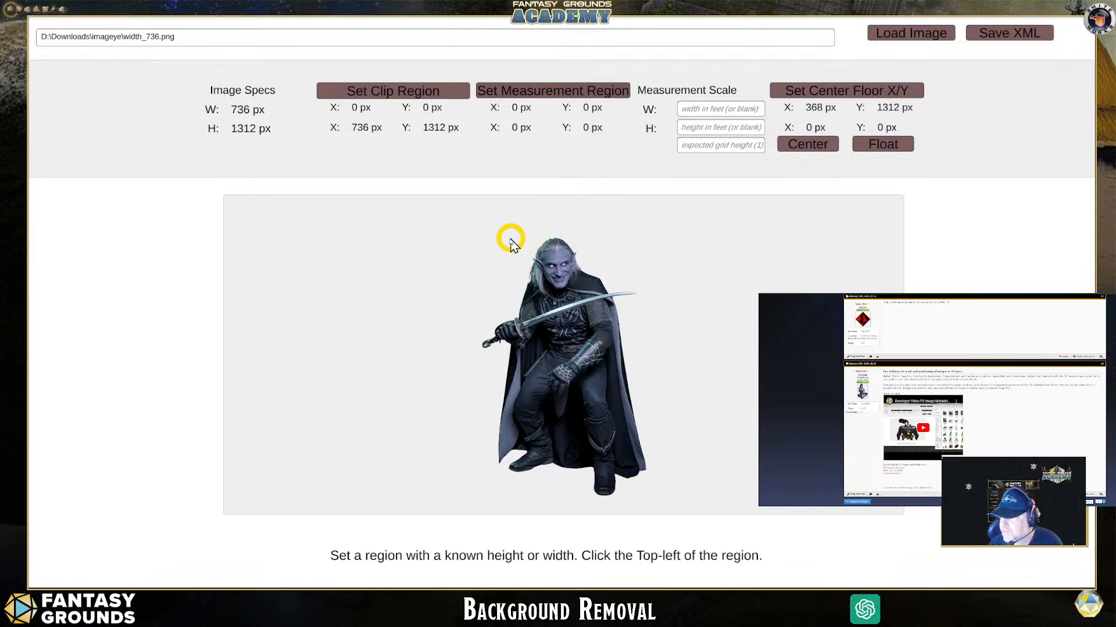
click(478, 236)
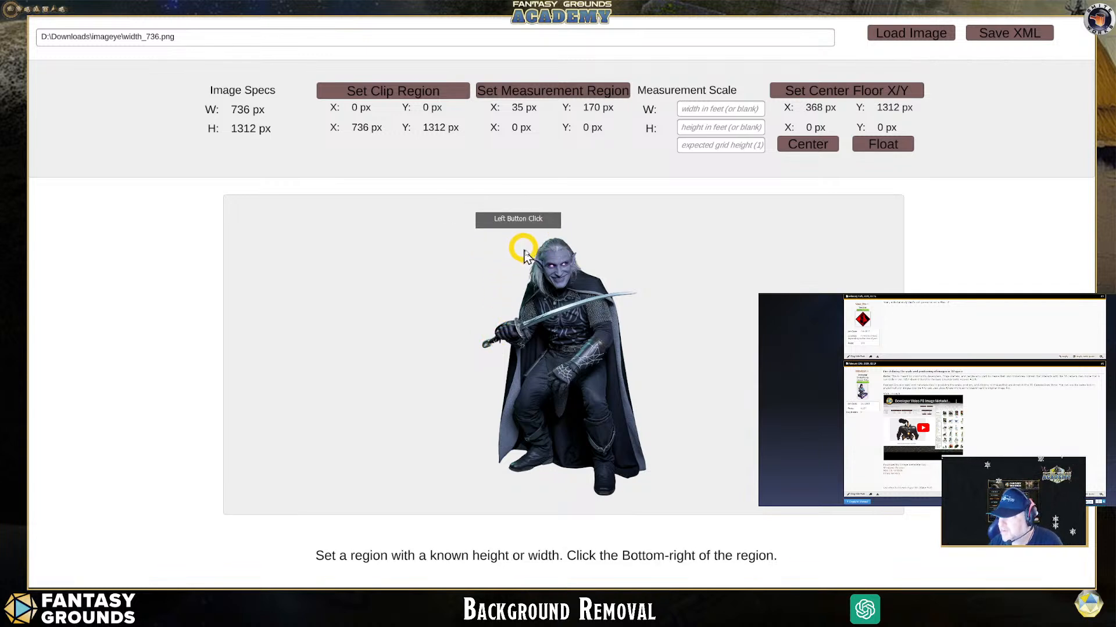
click(650, 495)
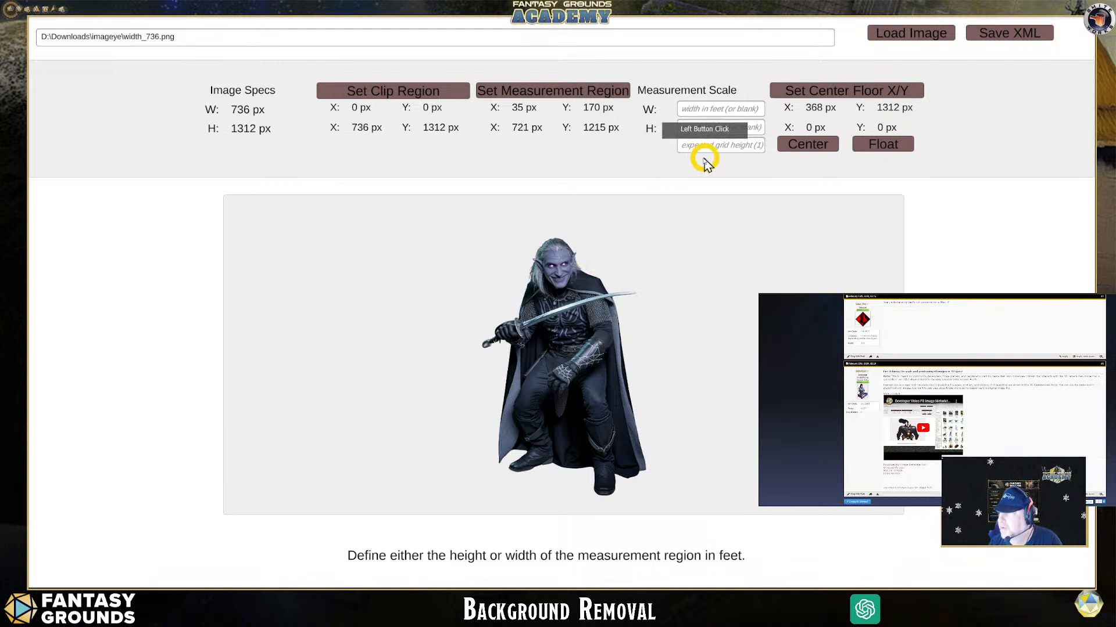
Step: Set the measurement scale's height to 4.3 feet and the expected grid height to 5
click(705, 135)
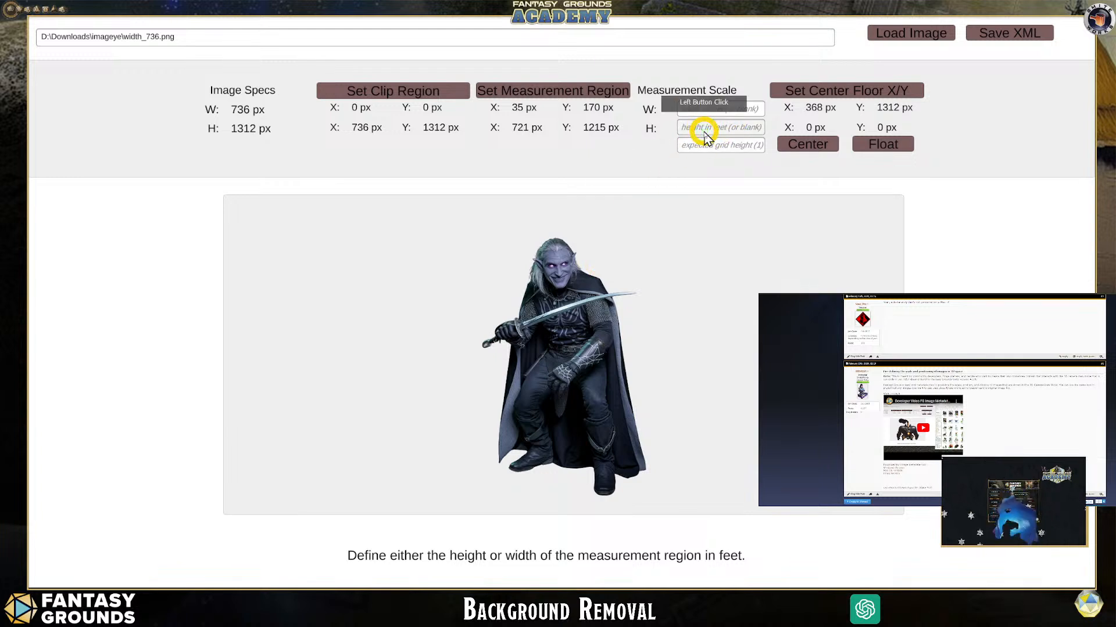
text(5)
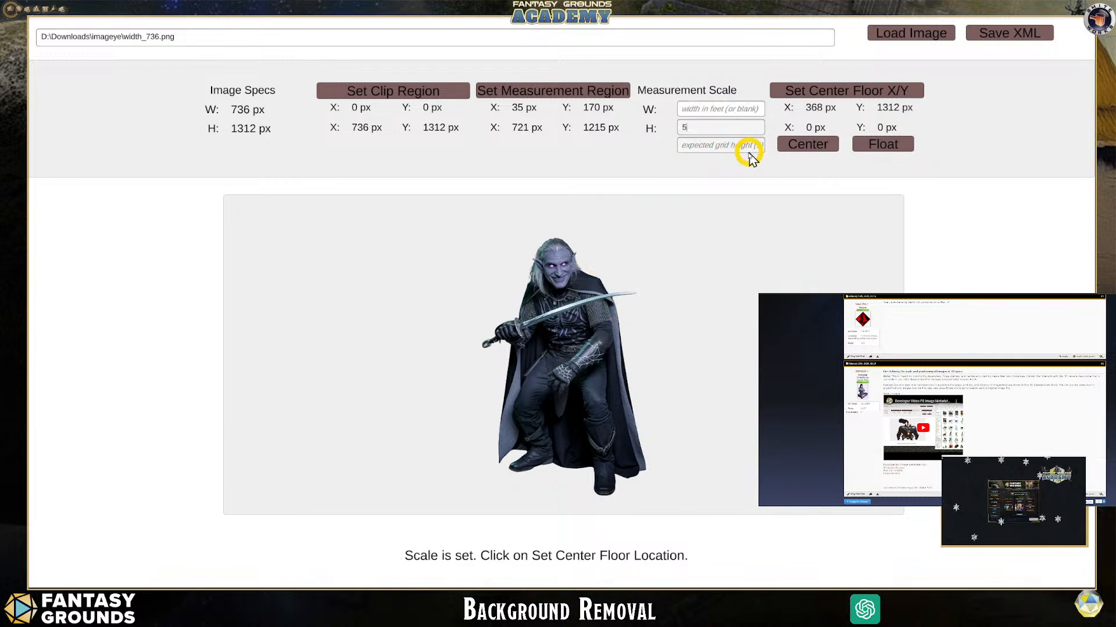
click(714, 147)
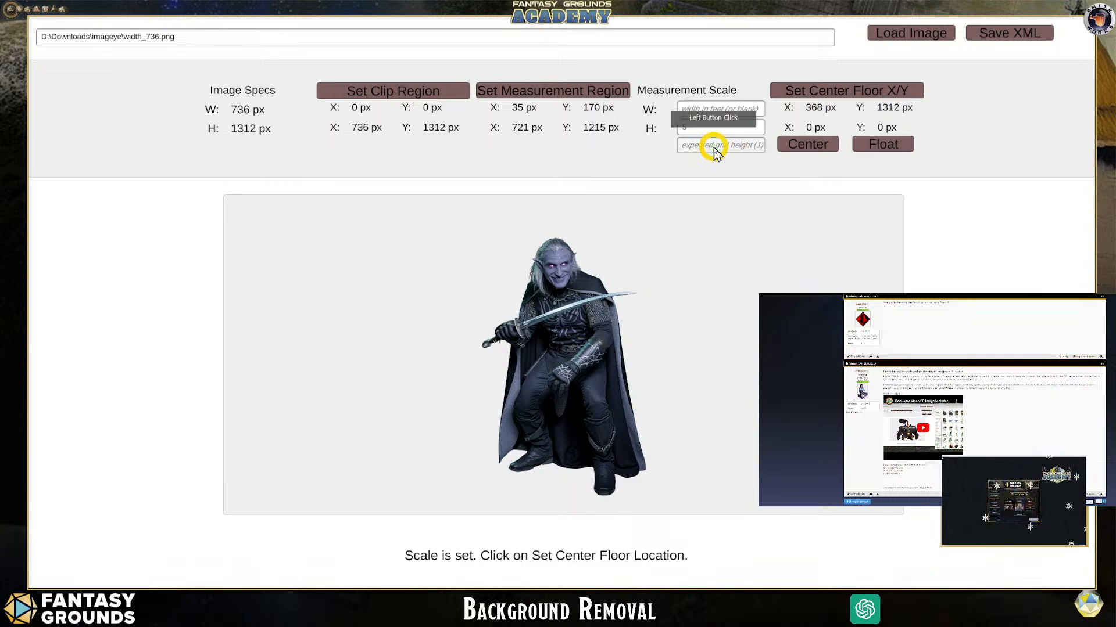
text(5)
click(707, 138)
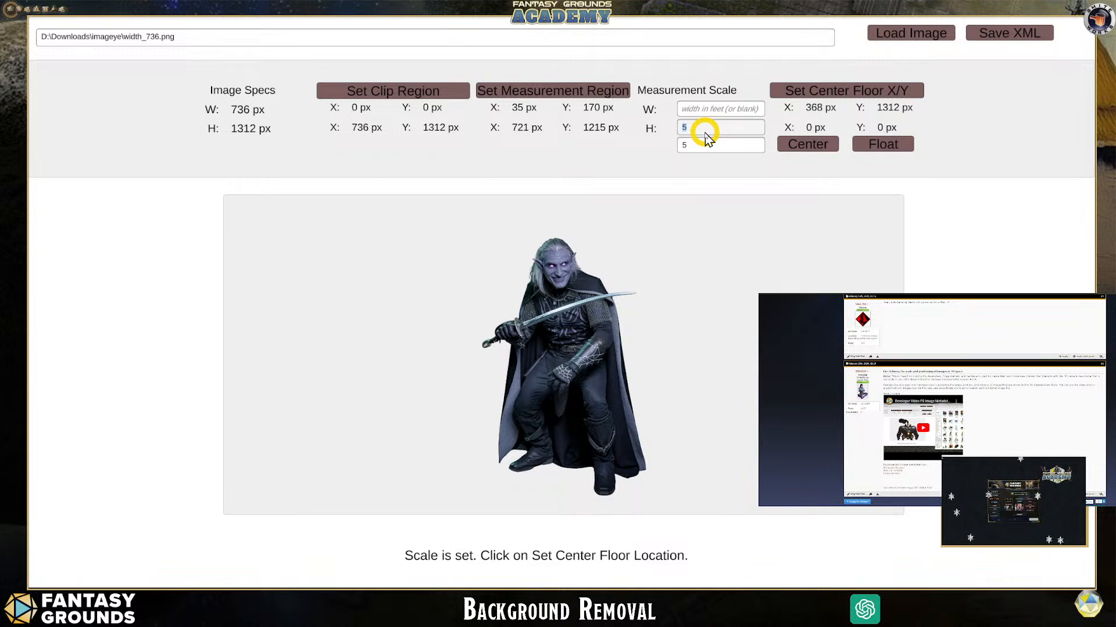
text(4.)
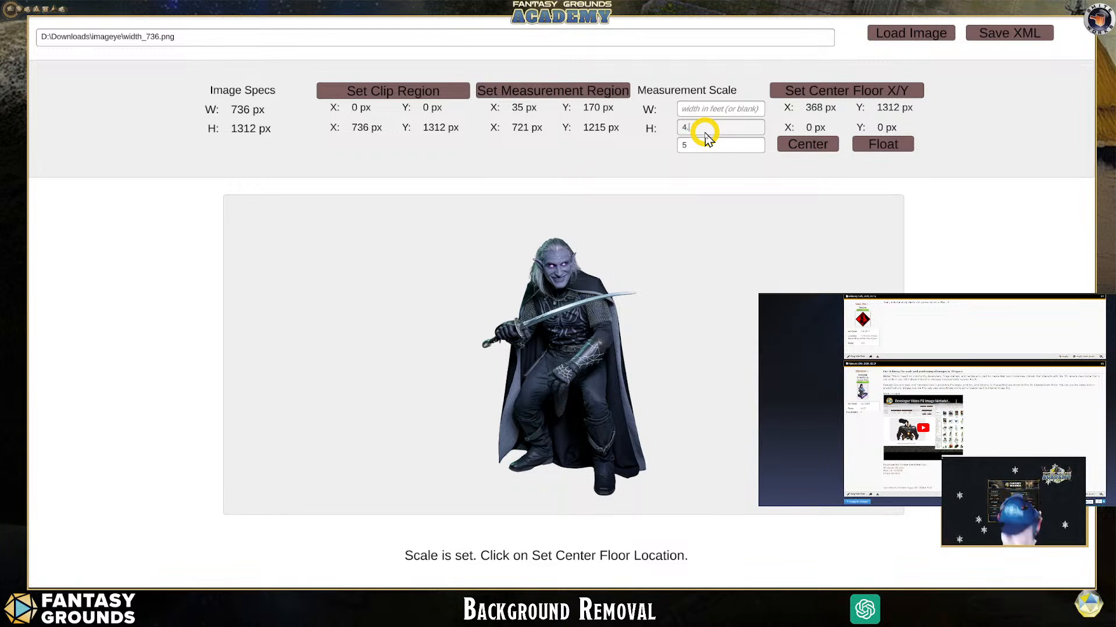
text(3)
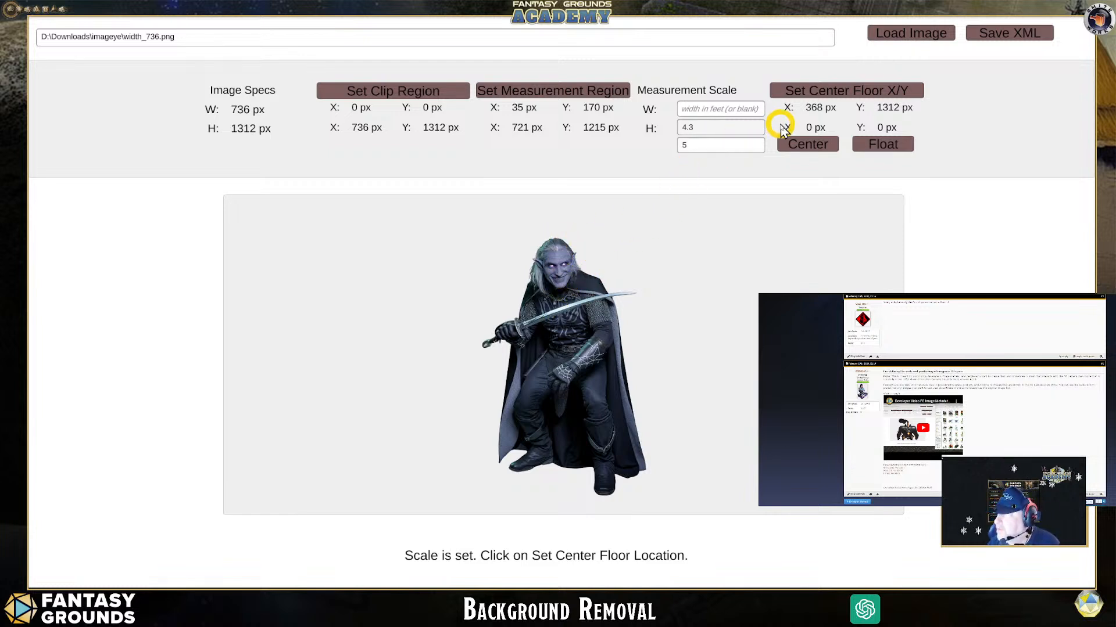
Step: Place the center floor point between the figure's feet at about X 377, Y 1167 px and save the XML file
click(858, 92)
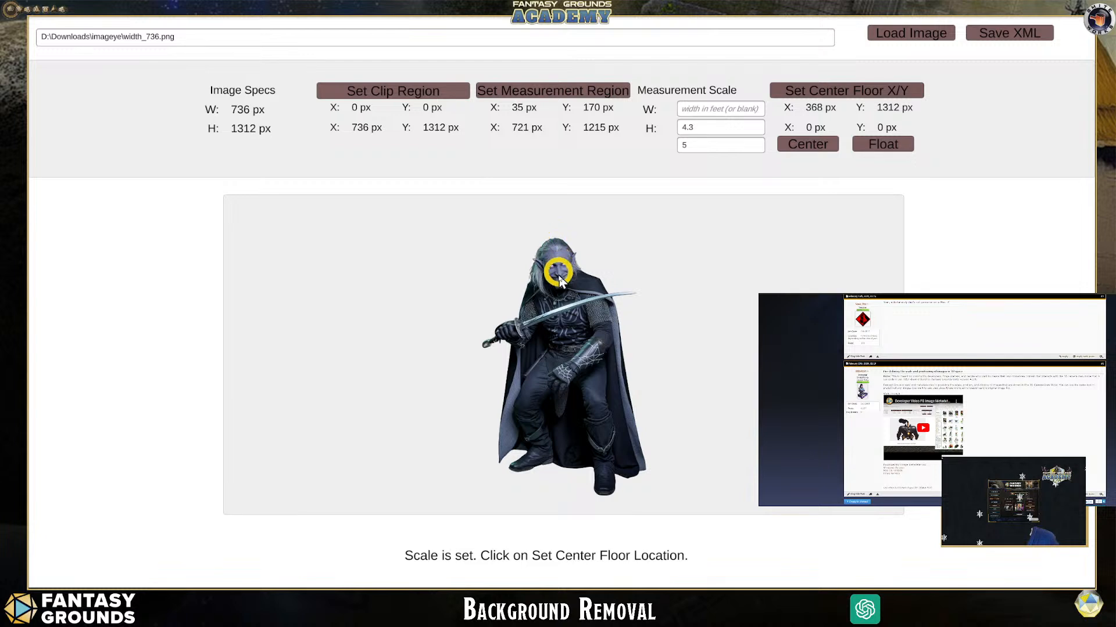
click(566, 481)
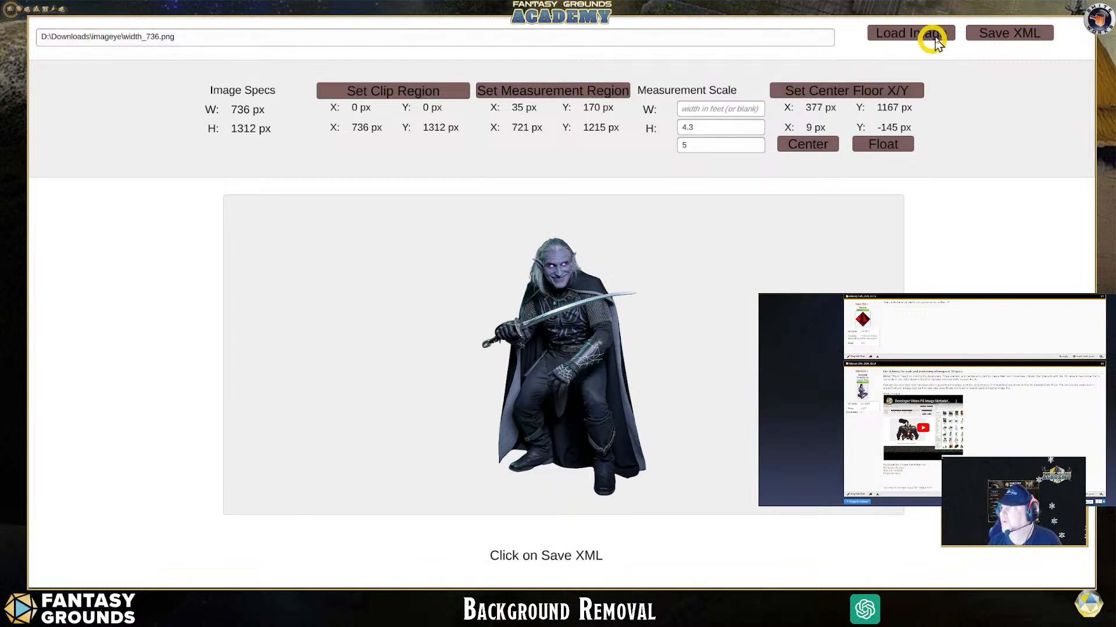
click(1000, 34)
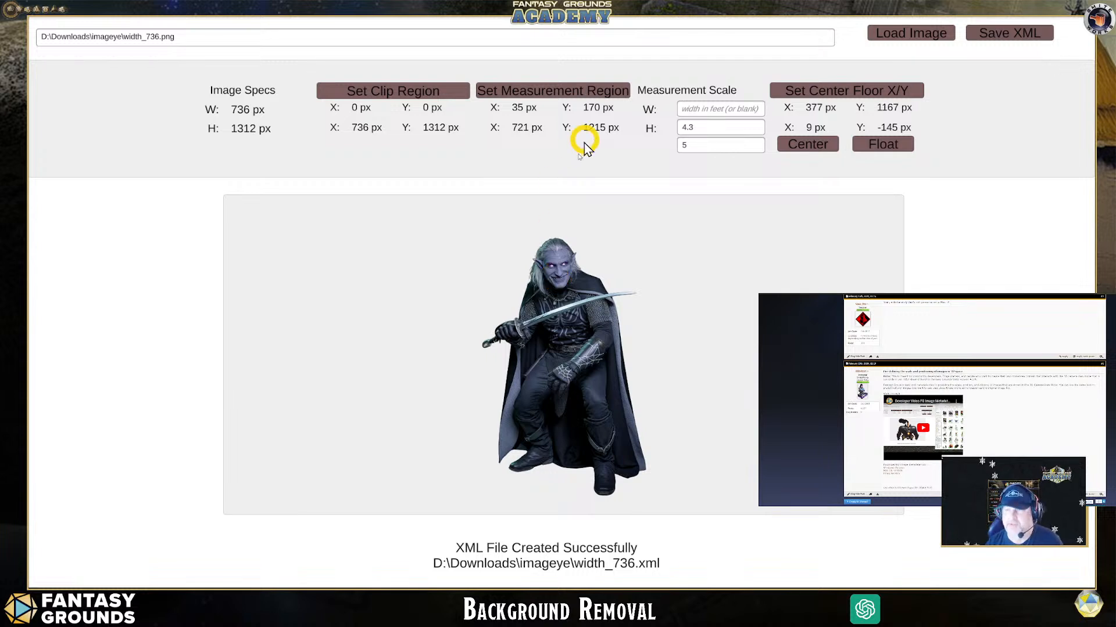
Step: Switch to Fantasy Grounds and correct the capitalization of the open note's title to Show Notes
mouse_move(247, 588)
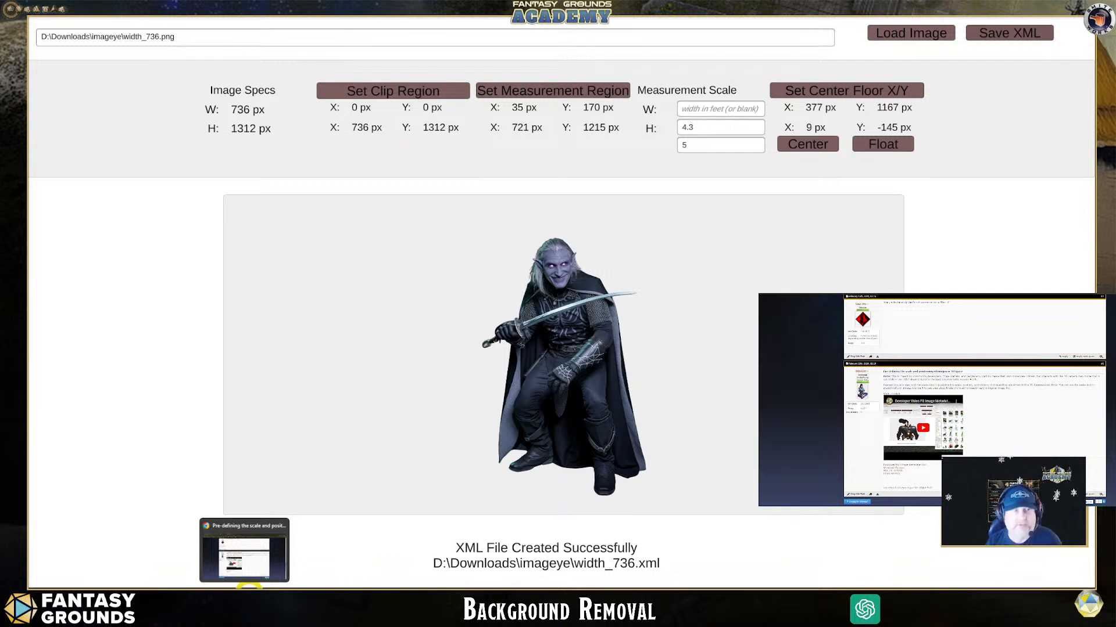
click(235, 559)
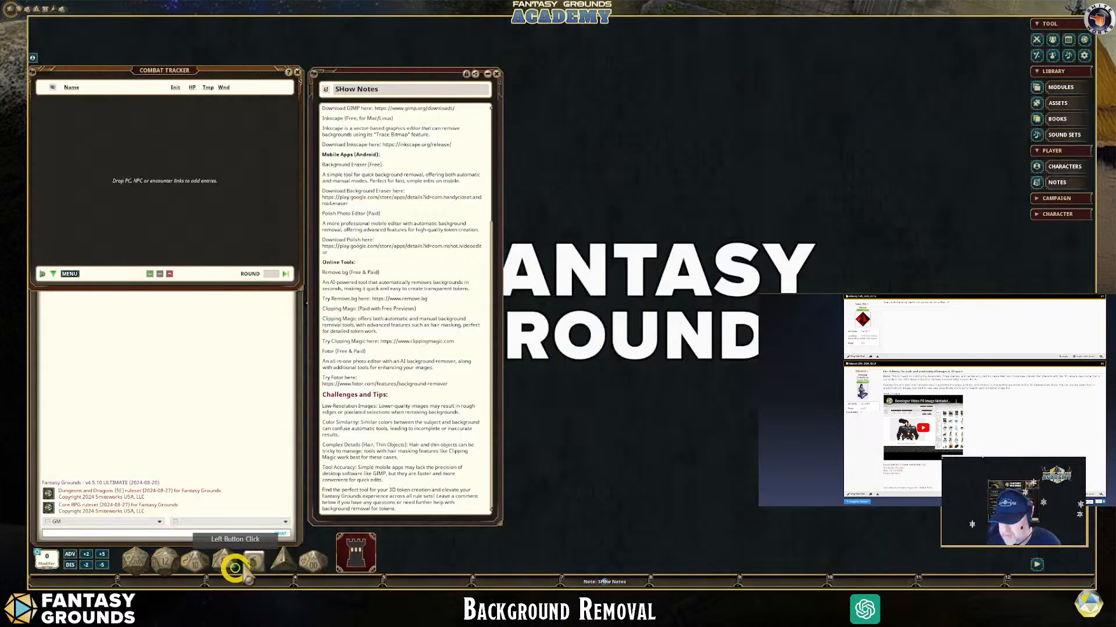
scroll(399, 378, up, 6)
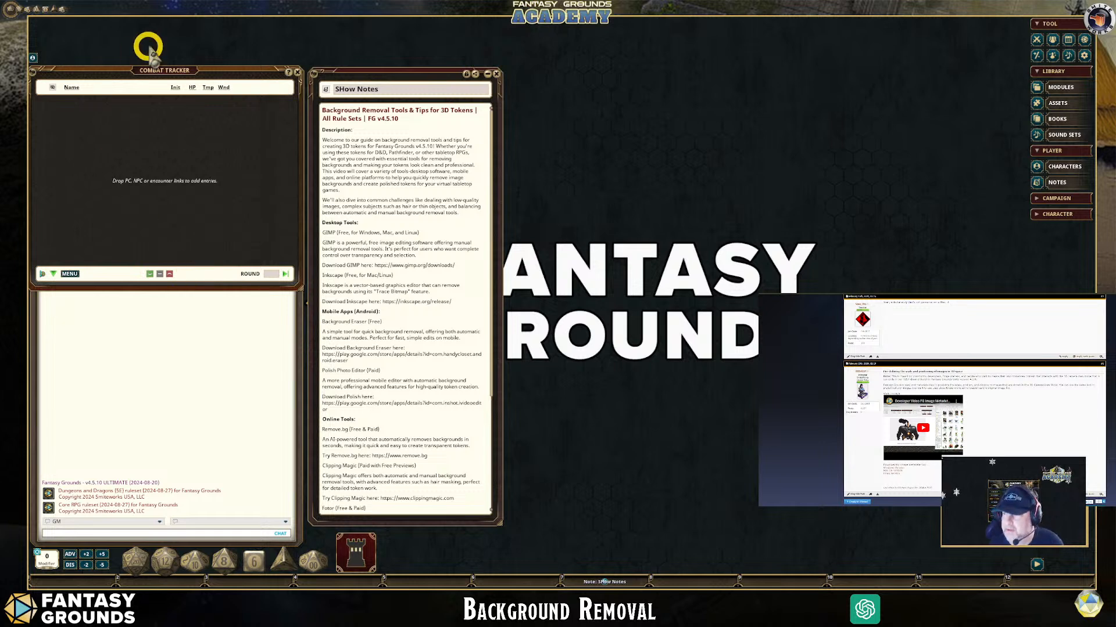
click(347, 91)
click(347, 92)
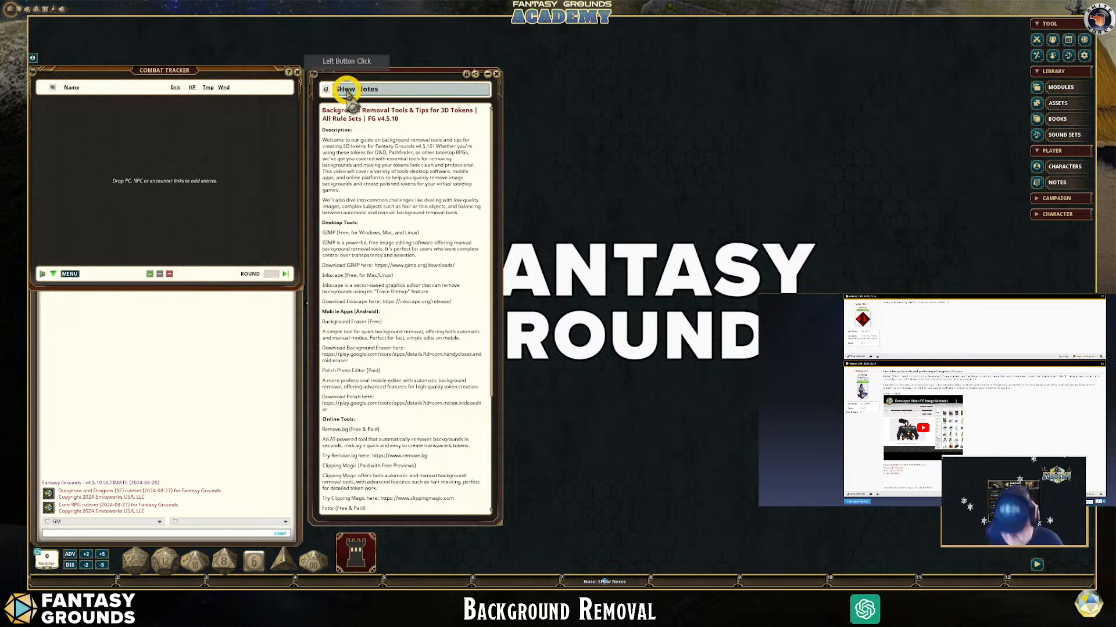
key(BackSpace)
text(h)
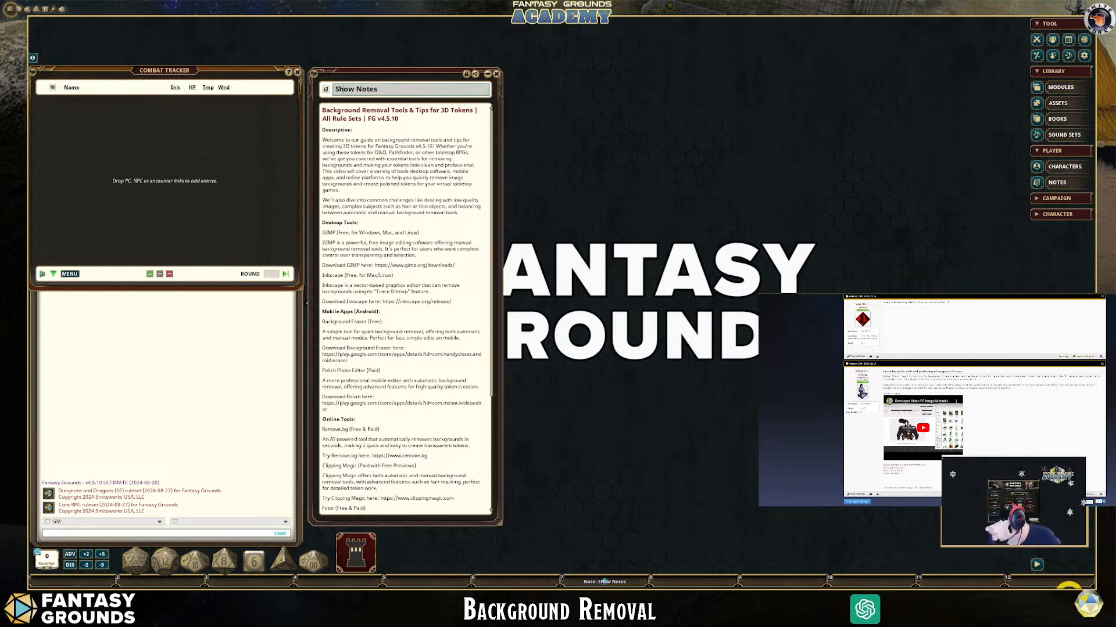
click(1036, 565)
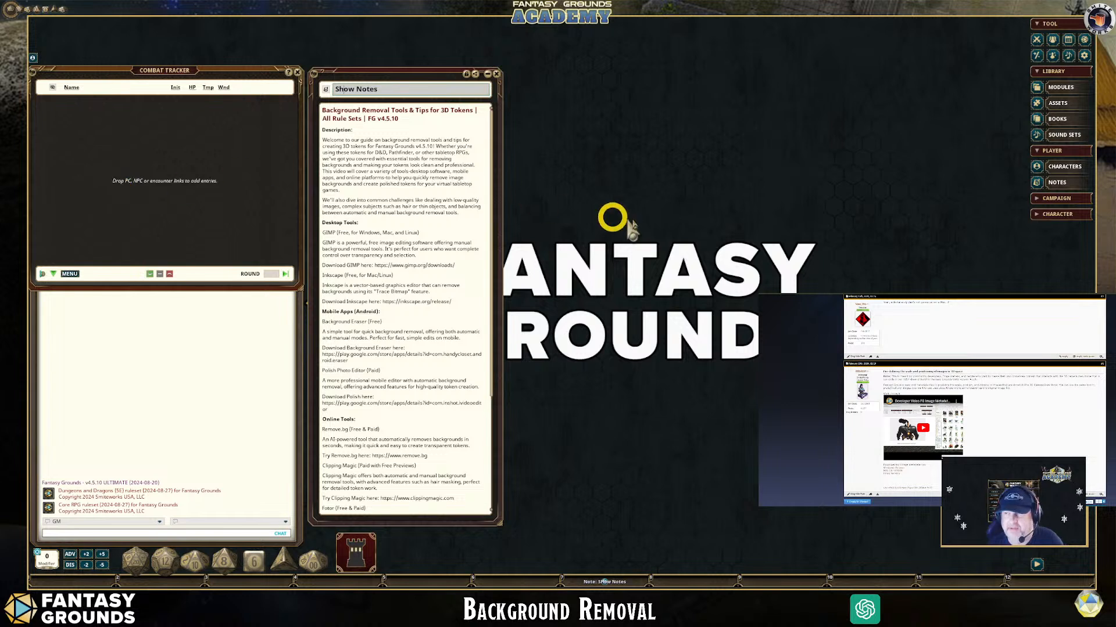
Step: Switch to the browser and open the drow warrior image on ideogram.ai for remixing
click(691, 208)
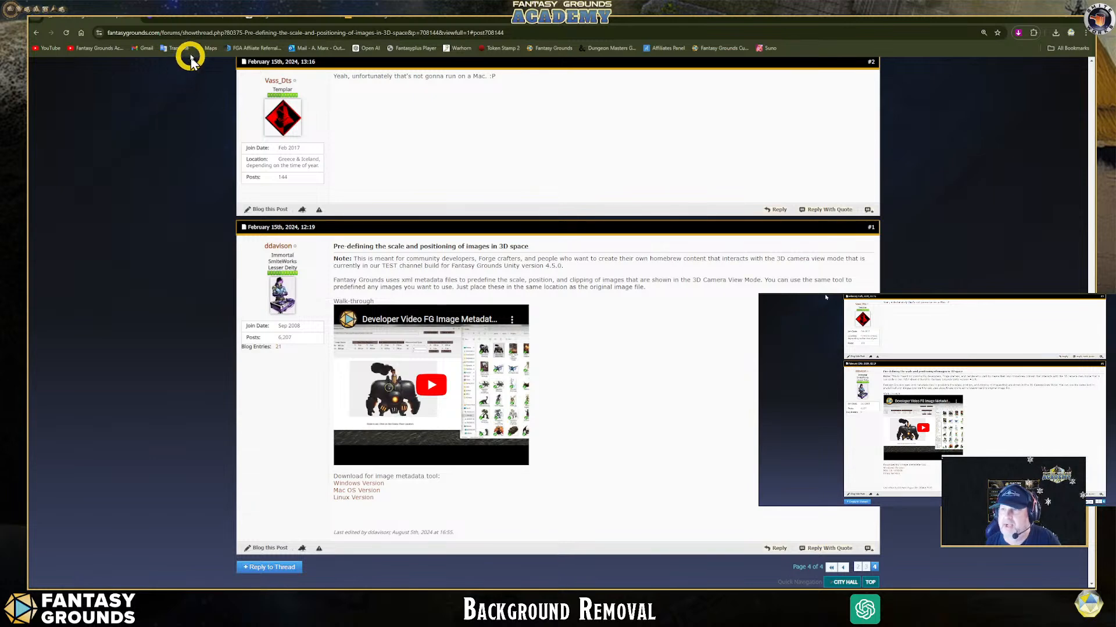
click(314, 24)
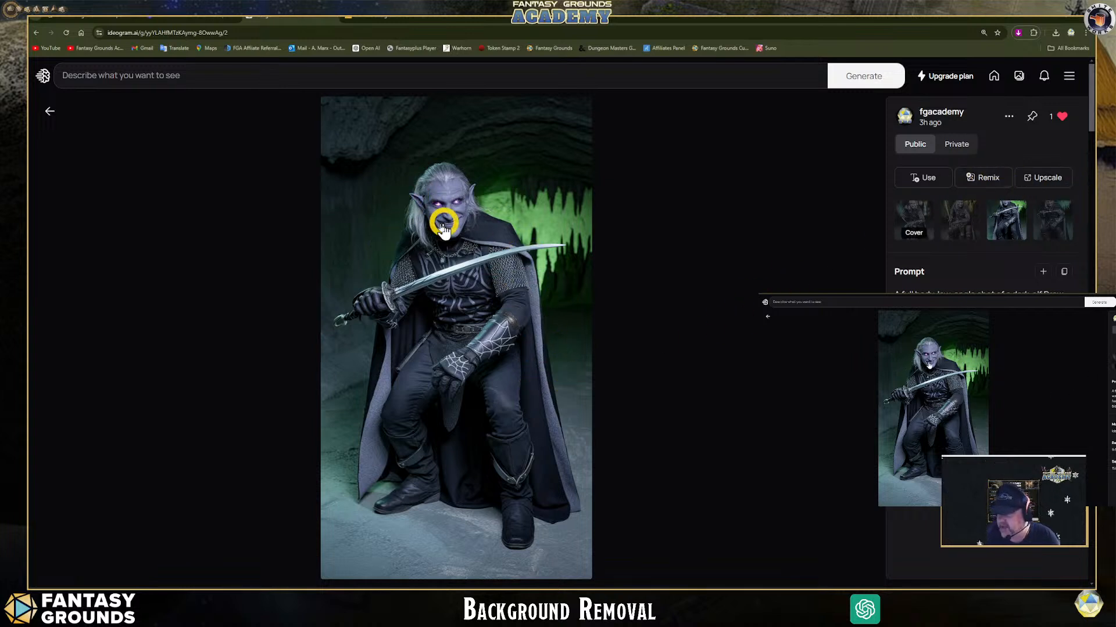
click(990, 177)
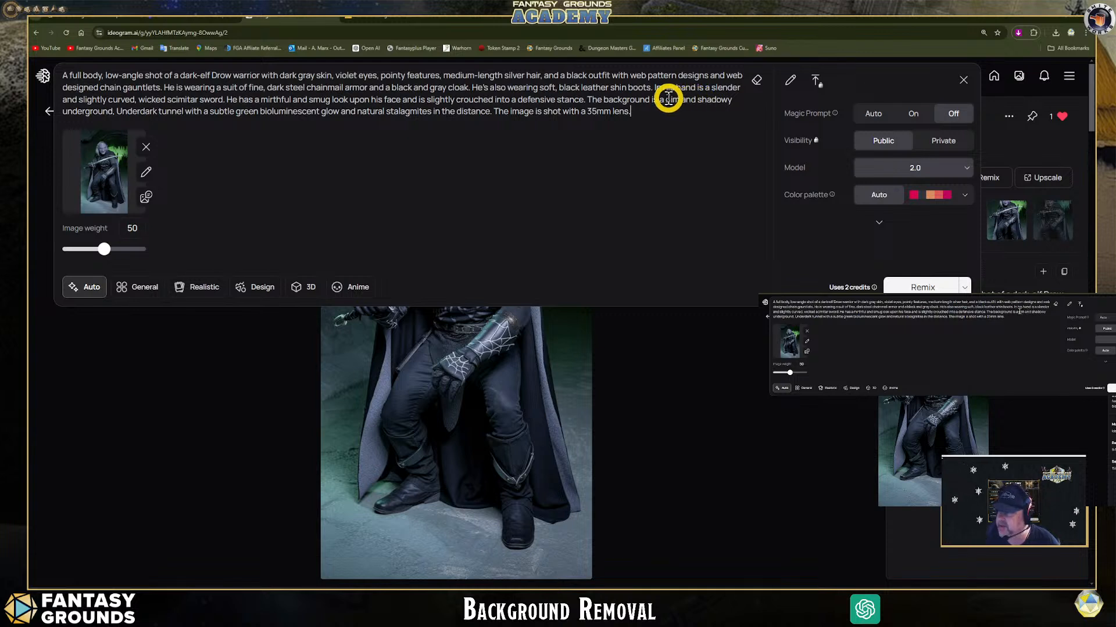
Step: Replace the remix prompt's background description so it ends with "The background is plain white" and set the image weight to 80
drag(652, 99, 748, 123)
text(is )
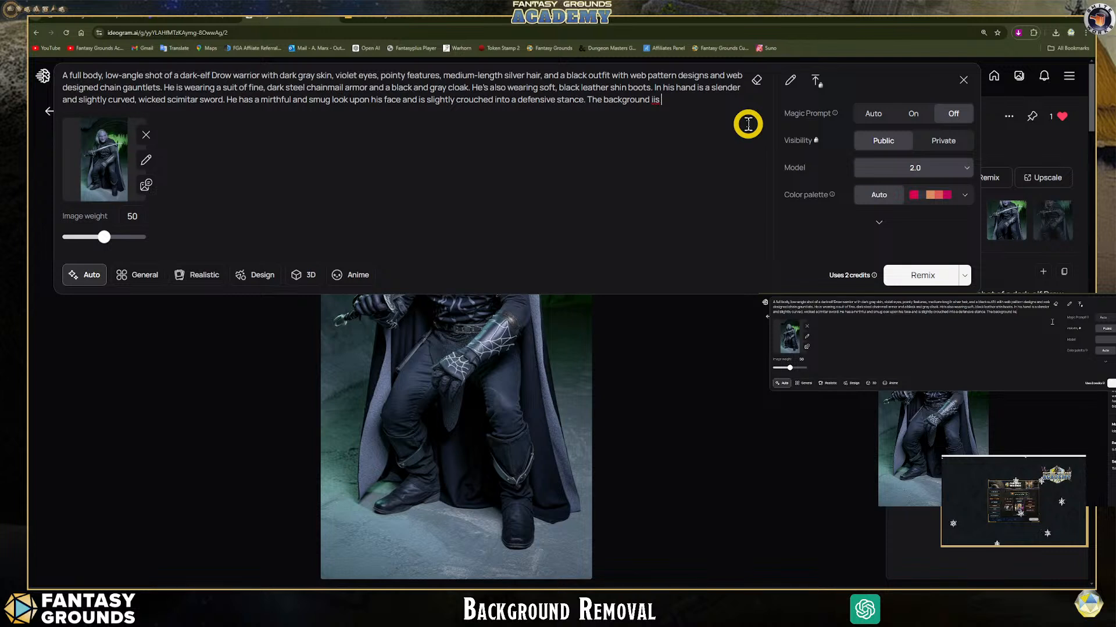
text(plain white)
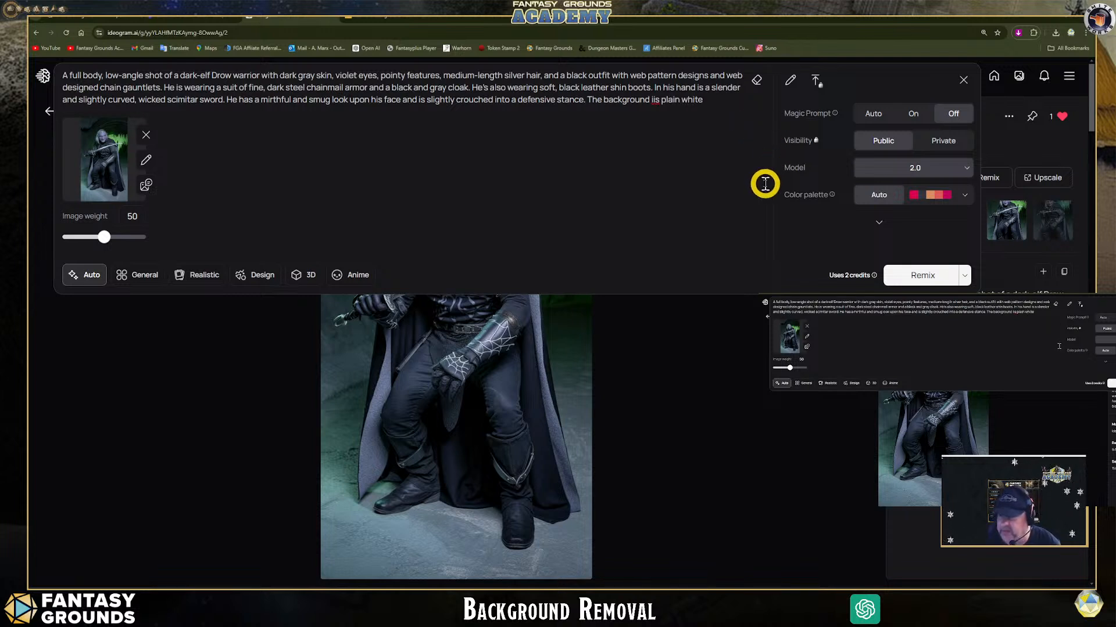
drag(105, 237, 132, 243)
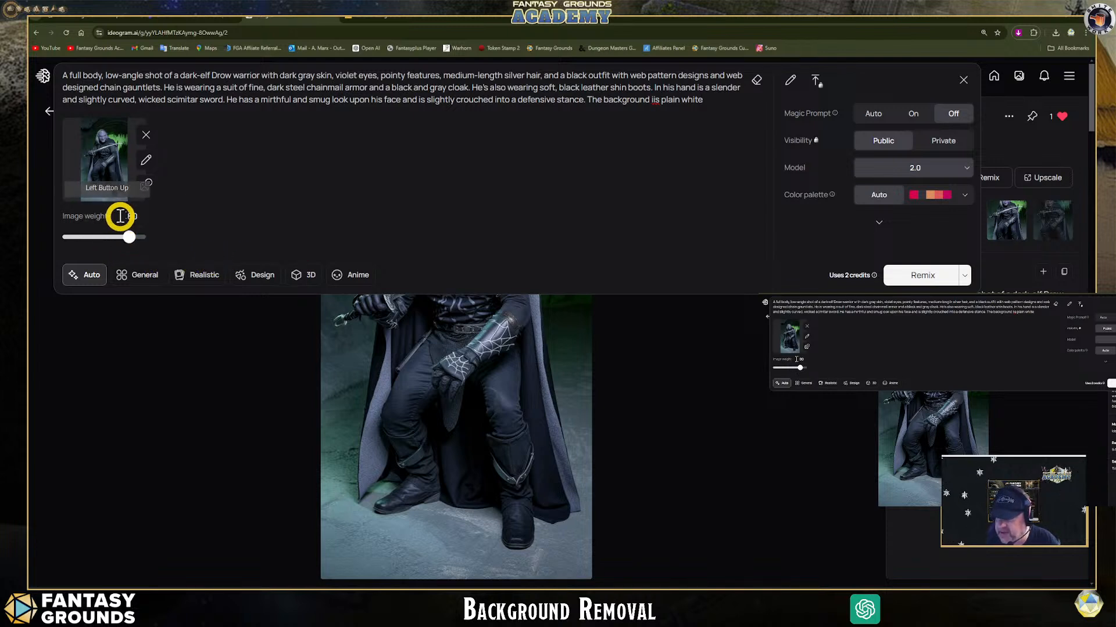
click(655, 100)
key(BackSpace)
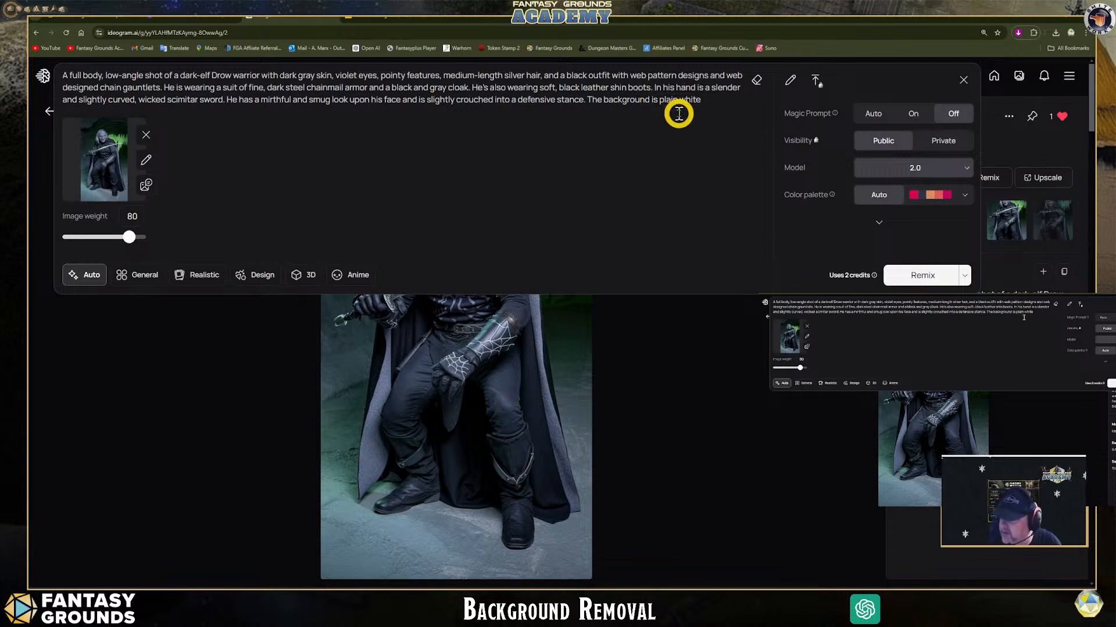
Step: End the remix prompt with a period, raise the image weight to 90, and generate the remix
click(744, 116)
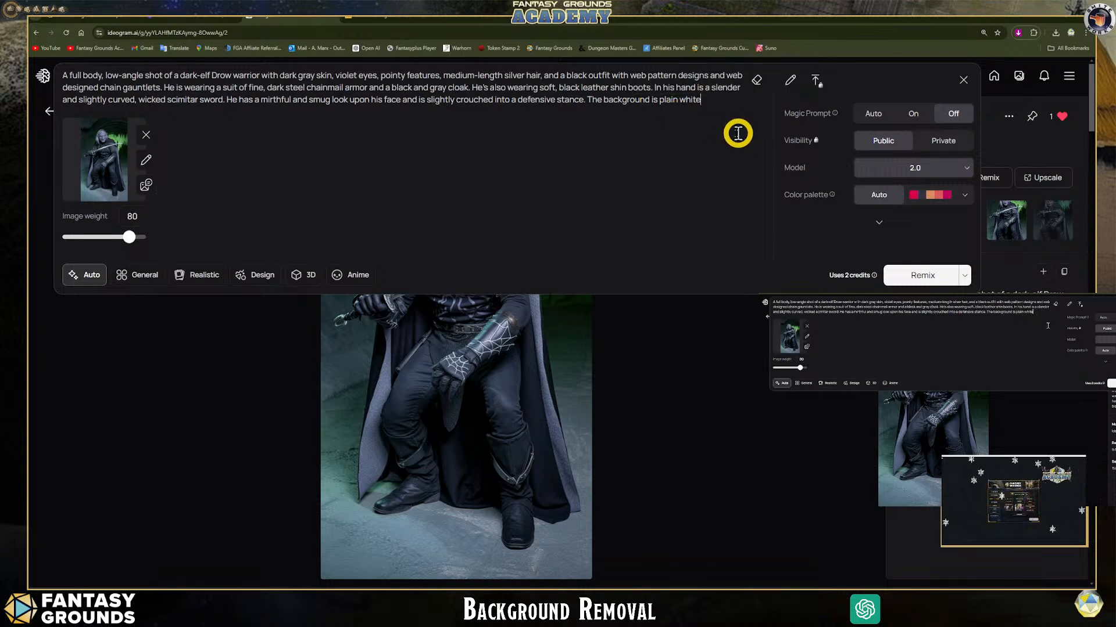
text(.)
drag(129, 237, 137, 237)
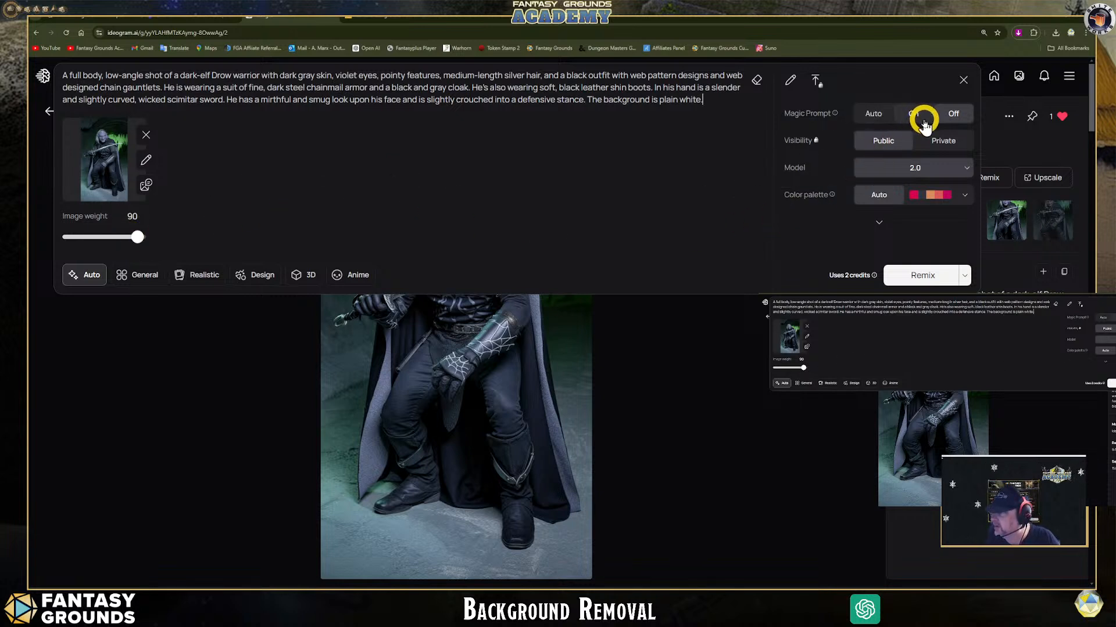
click(919, 278)
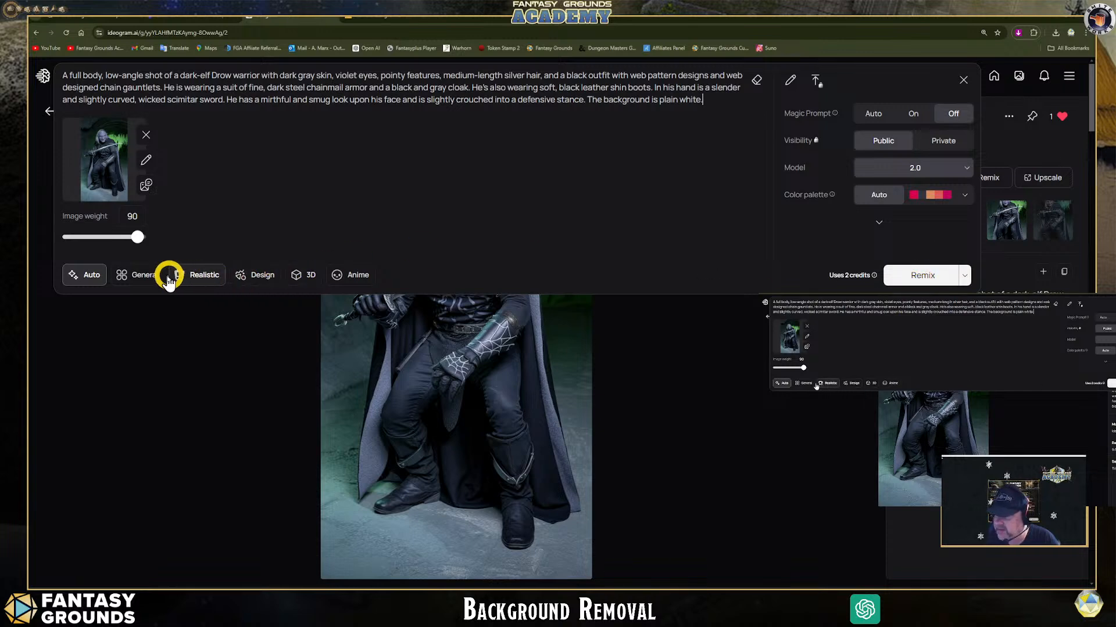
click(918, 275)
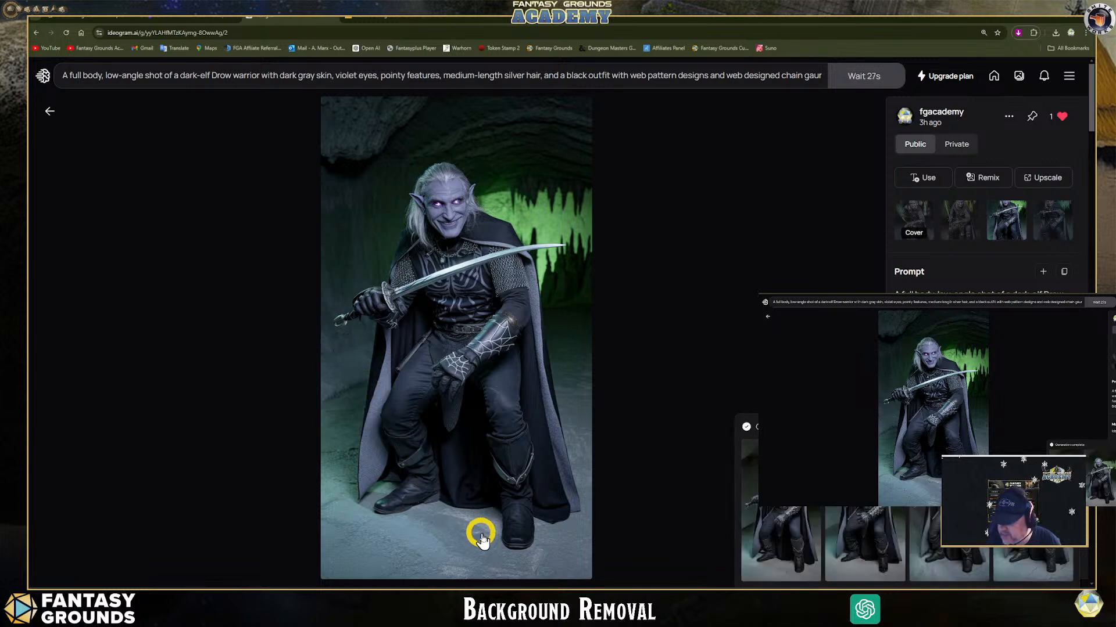
scroll(906, 534, down, 1)
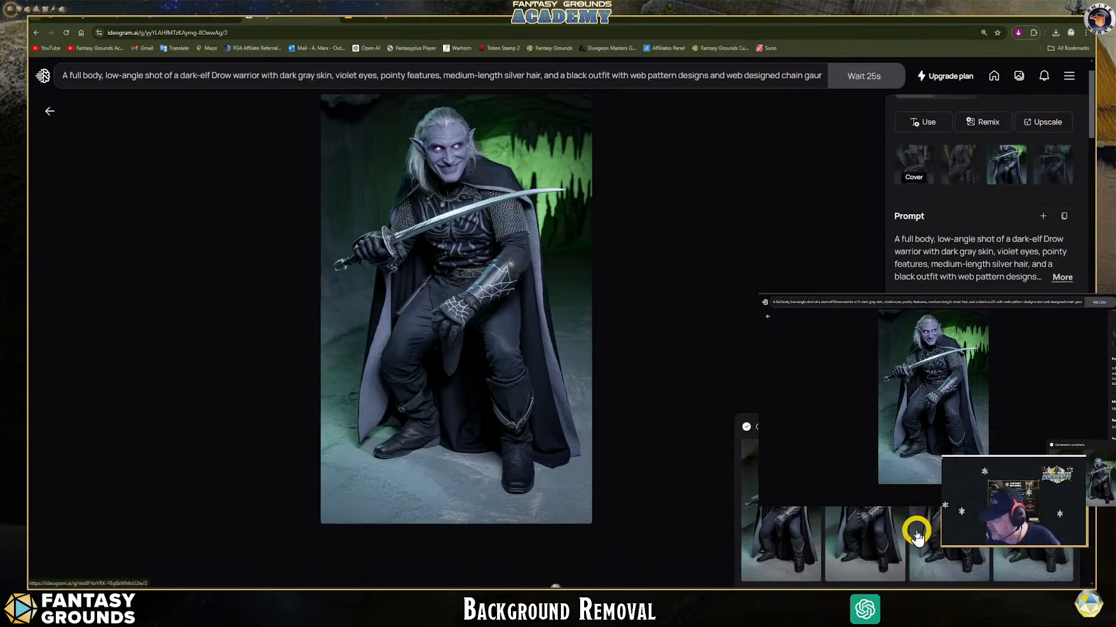
scroll(917, 536, up, 1)
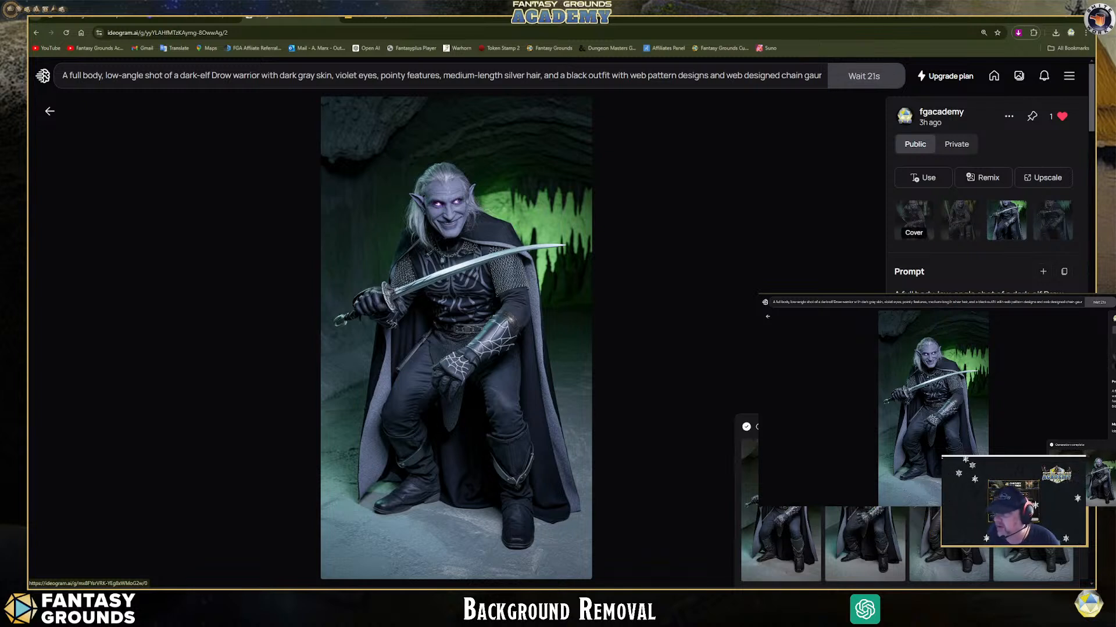
Step: Reuse the original drow prompt with its background description replaced by "White background.", remove the reference image, and generate new images
click(923, 178)
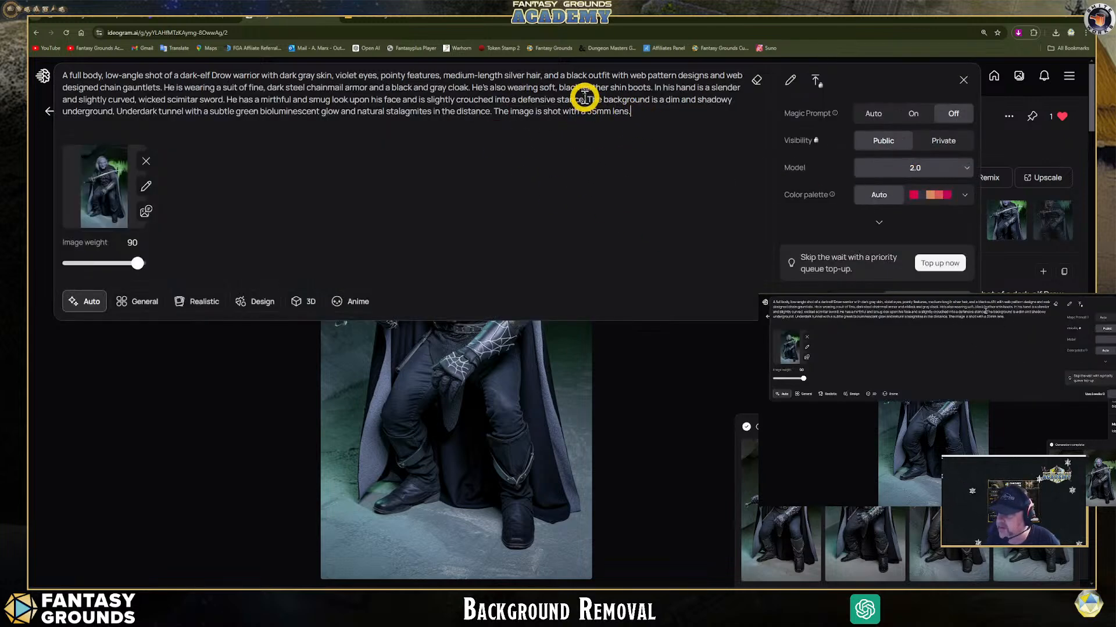
drag(587, 100, 730, 129)
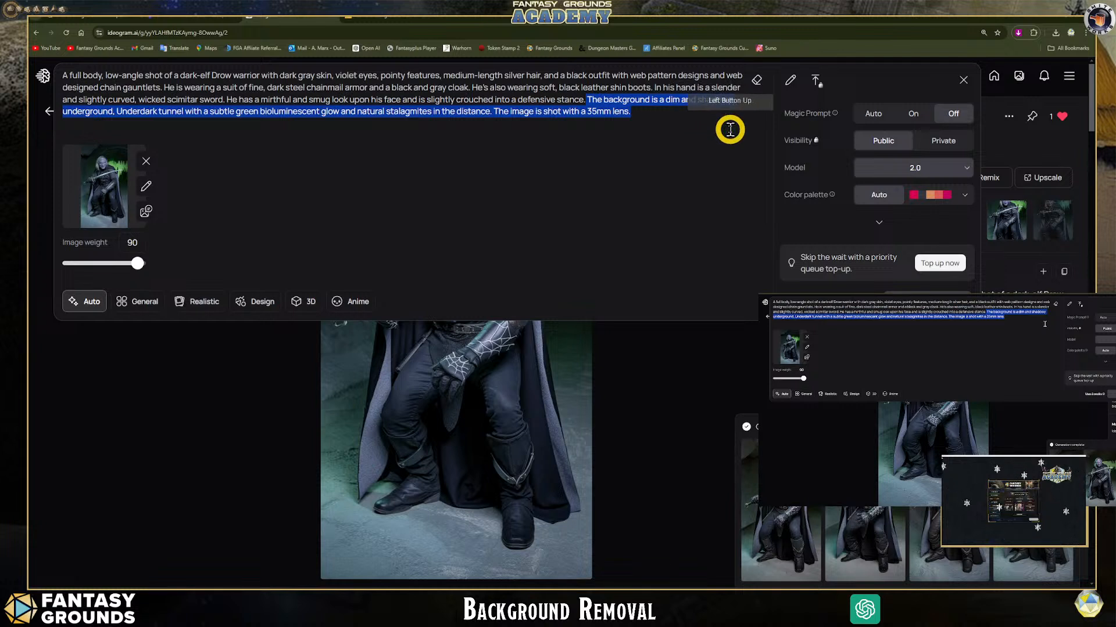
key(BackSpace)
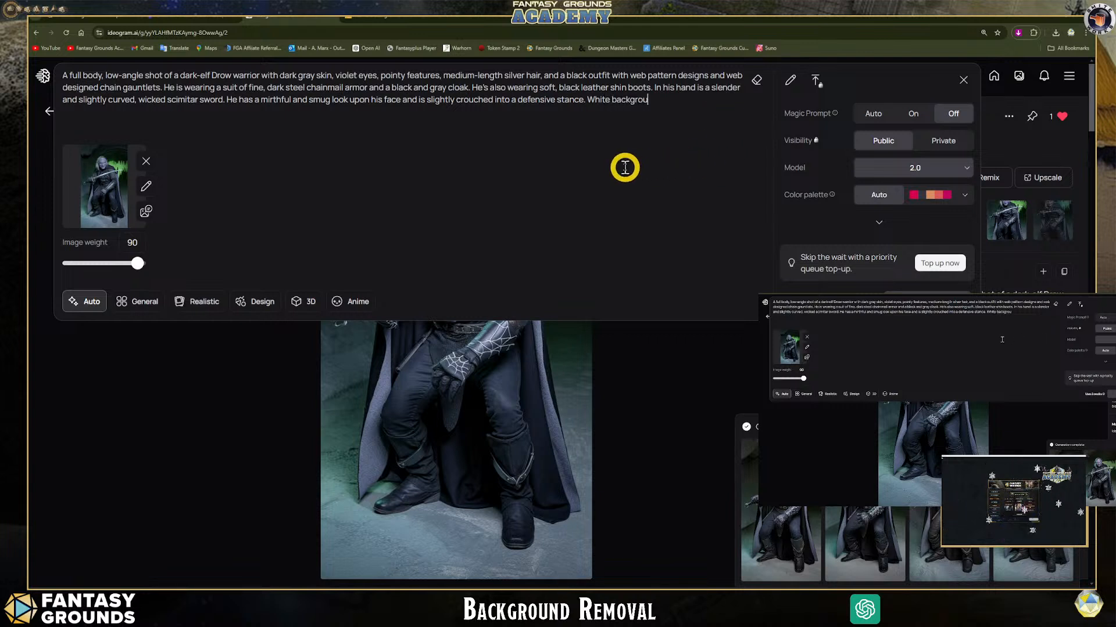
click(146, 161)
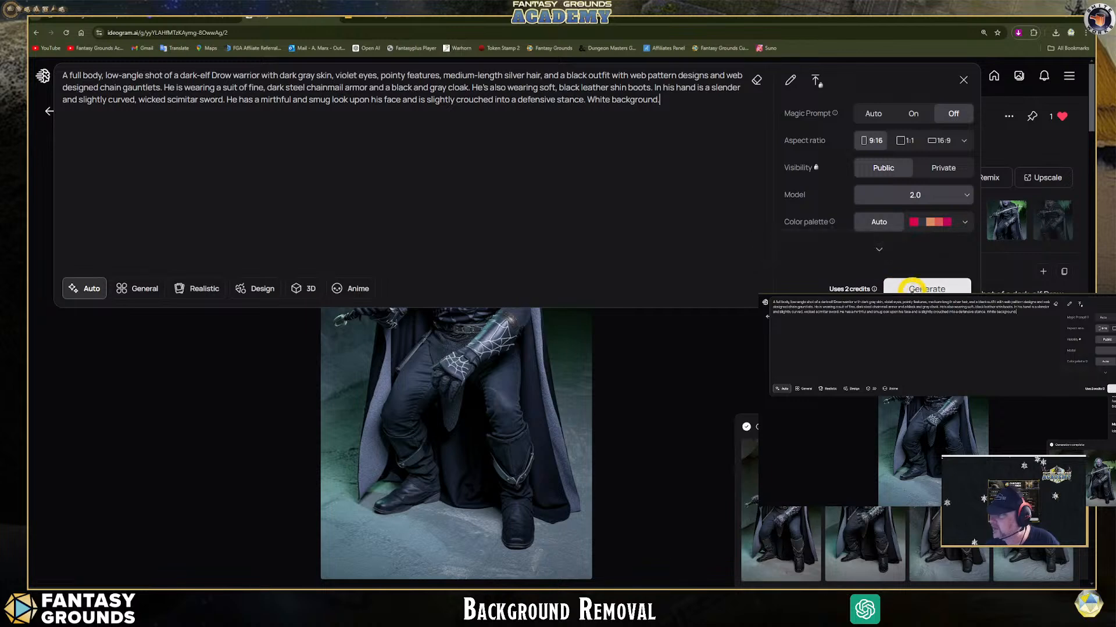
click(915, 290)
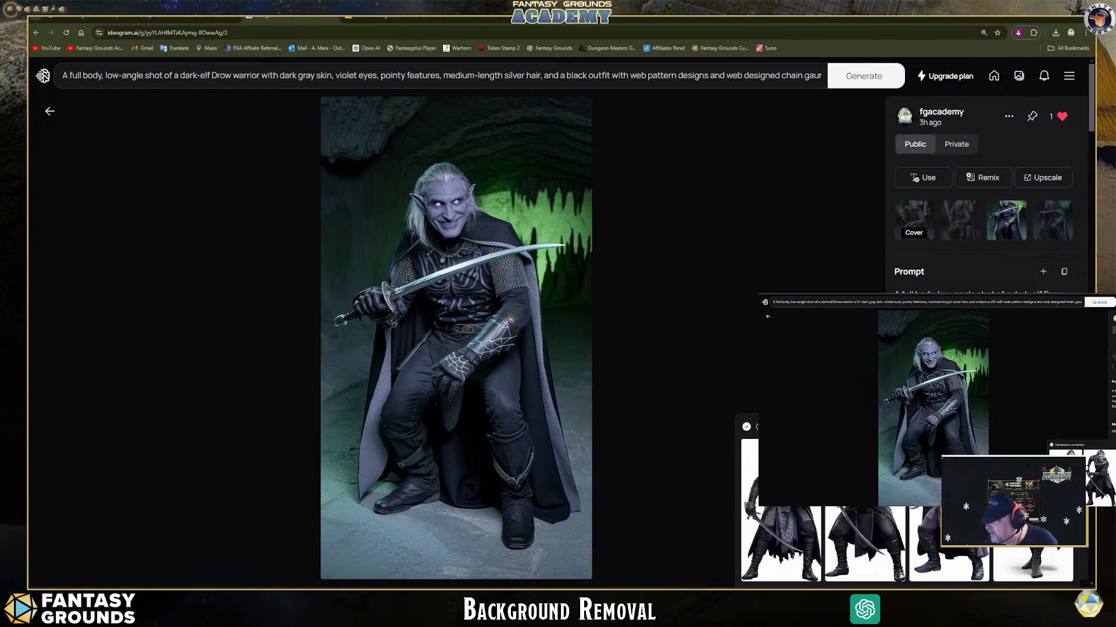
Step: Review the four newly generated white-background drow images and like the second and the first one
click(743, 468)
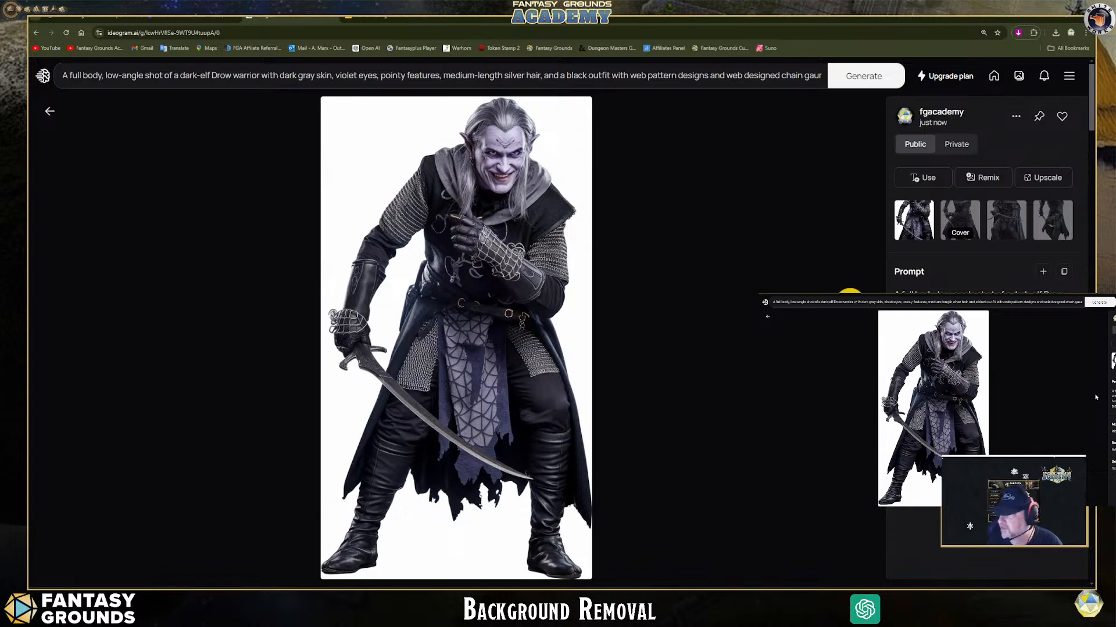
key(Right)
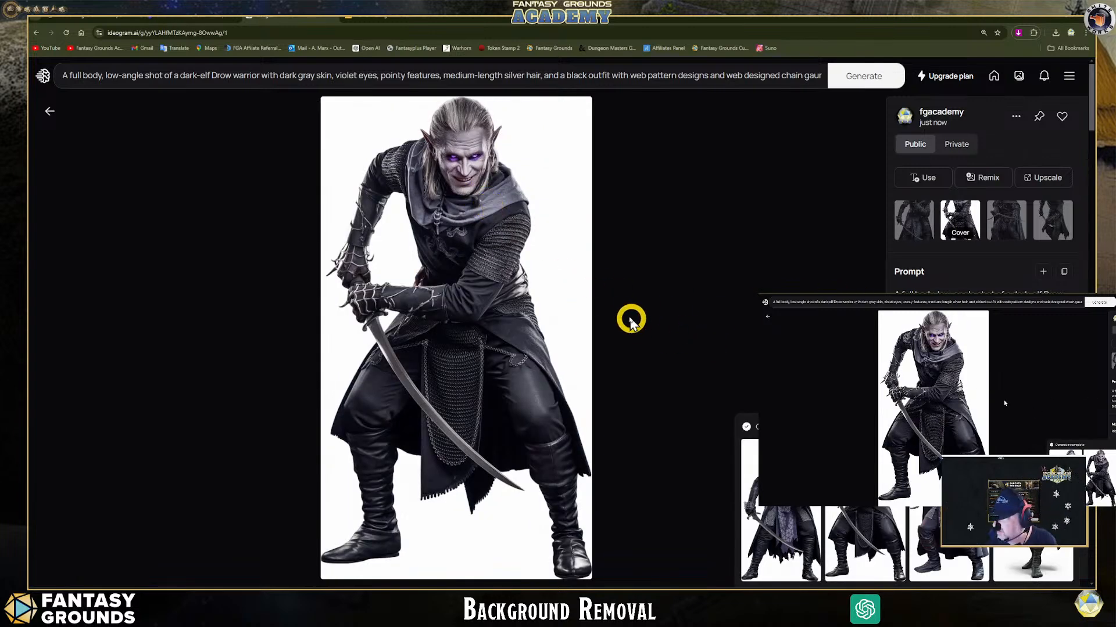
key(Right)
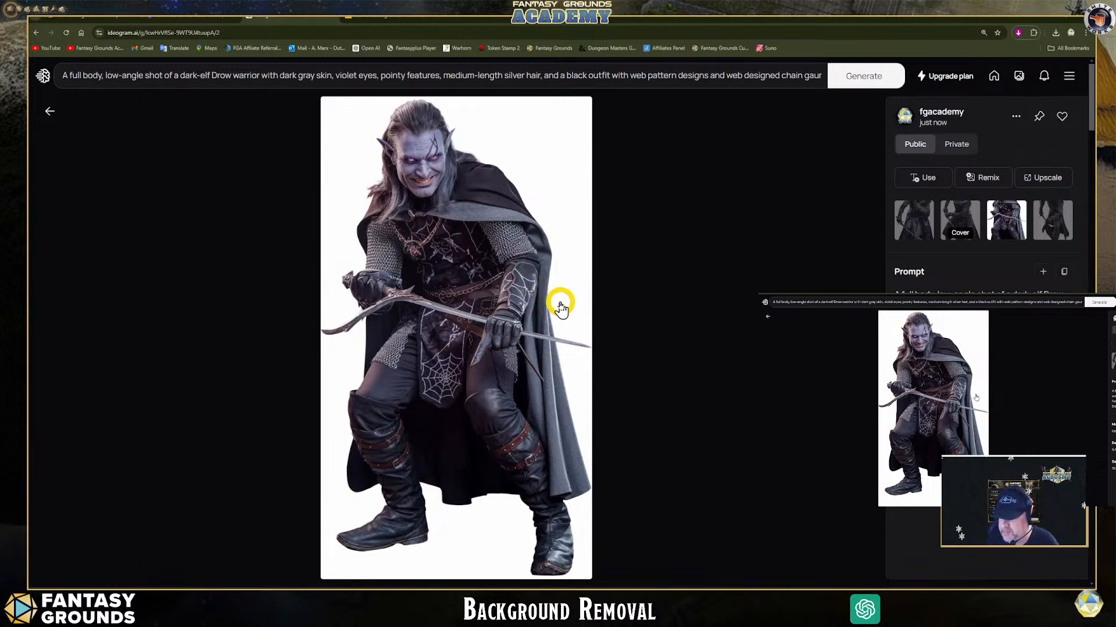
key(Right)
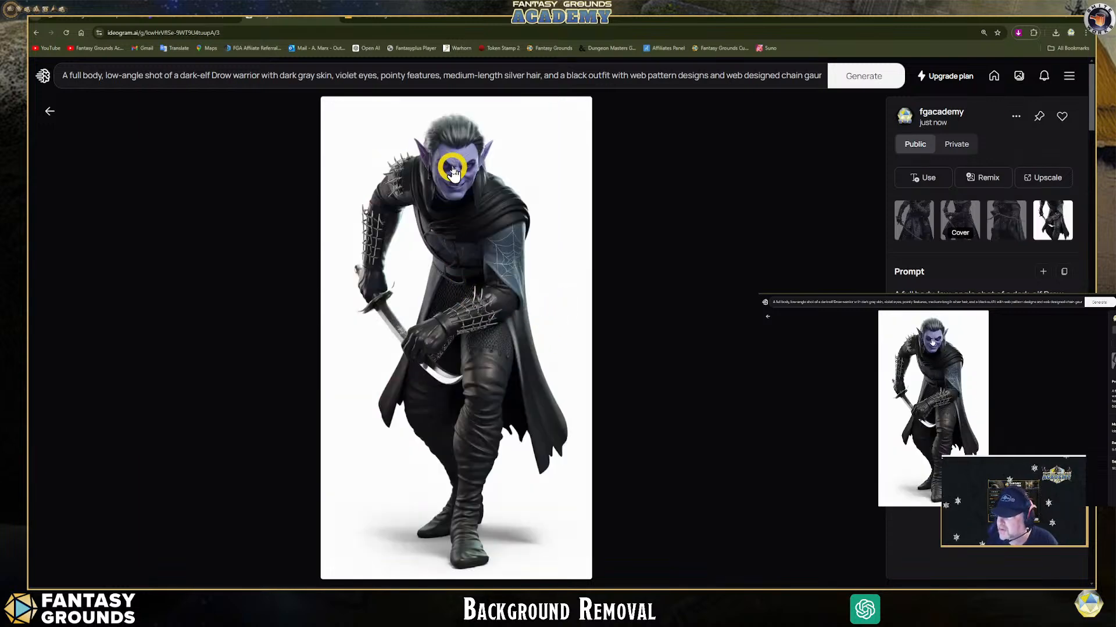
key(Left)
key(Left)
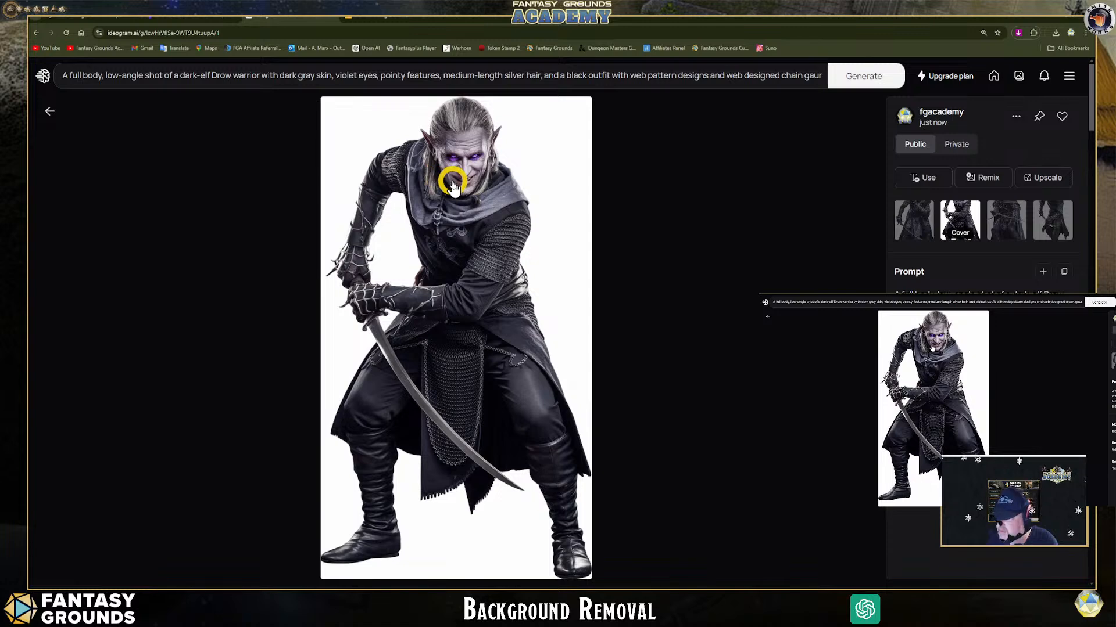
click(1061, 116)
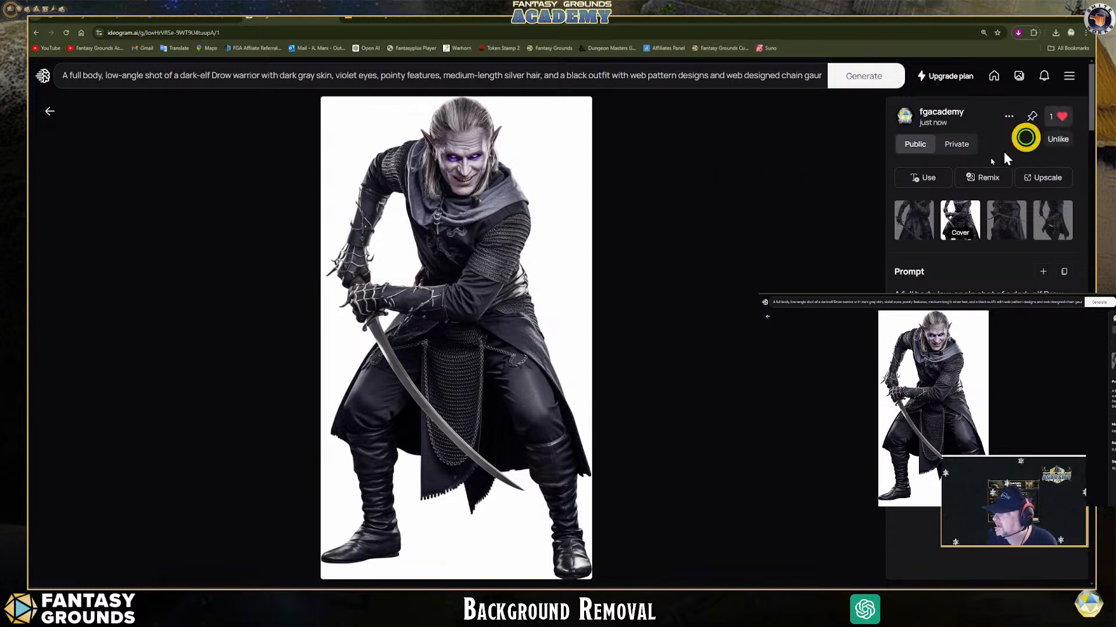
key(Left)
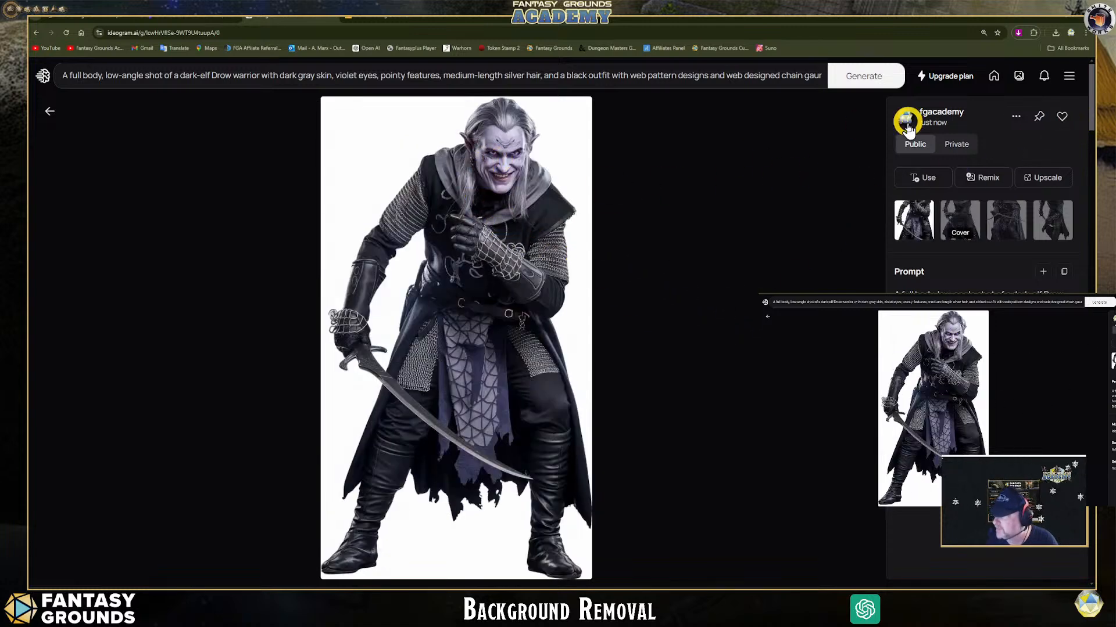
click(1062, 117)
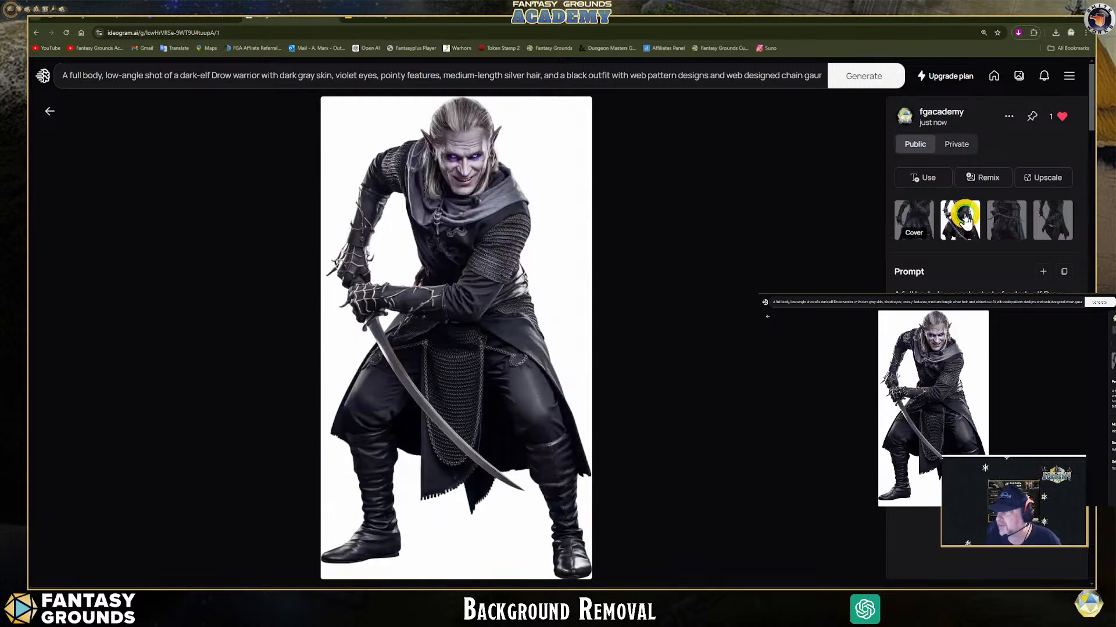
Step: Copy the second generated drow image, showing the downward-pointing scimitar, to the clipboard
click(960, 219)
right_click(505, 224)
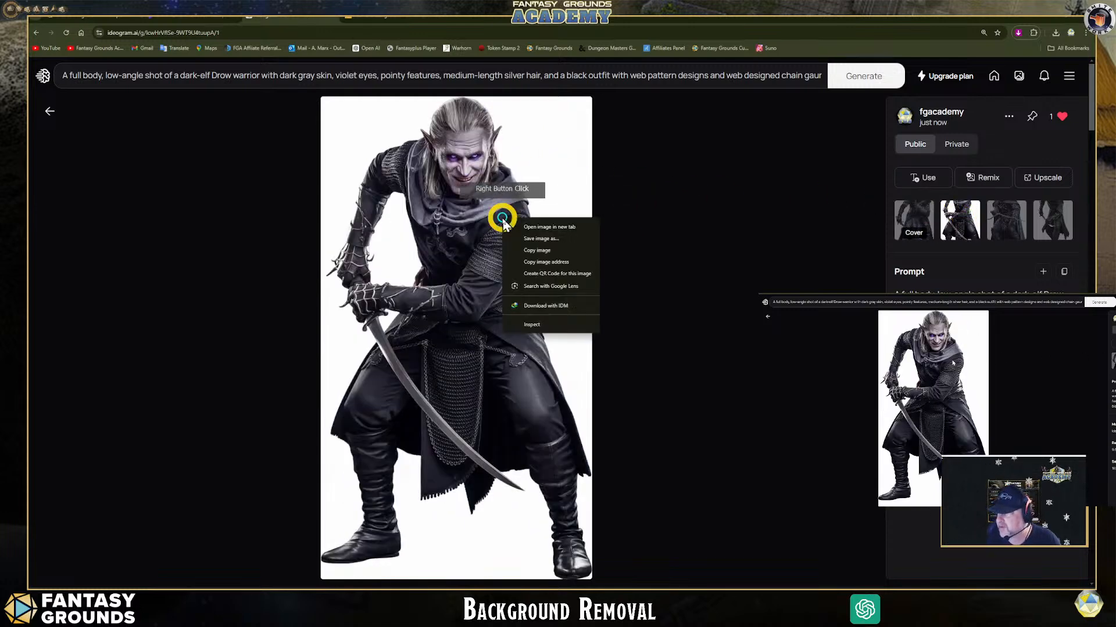
click(544, 252)
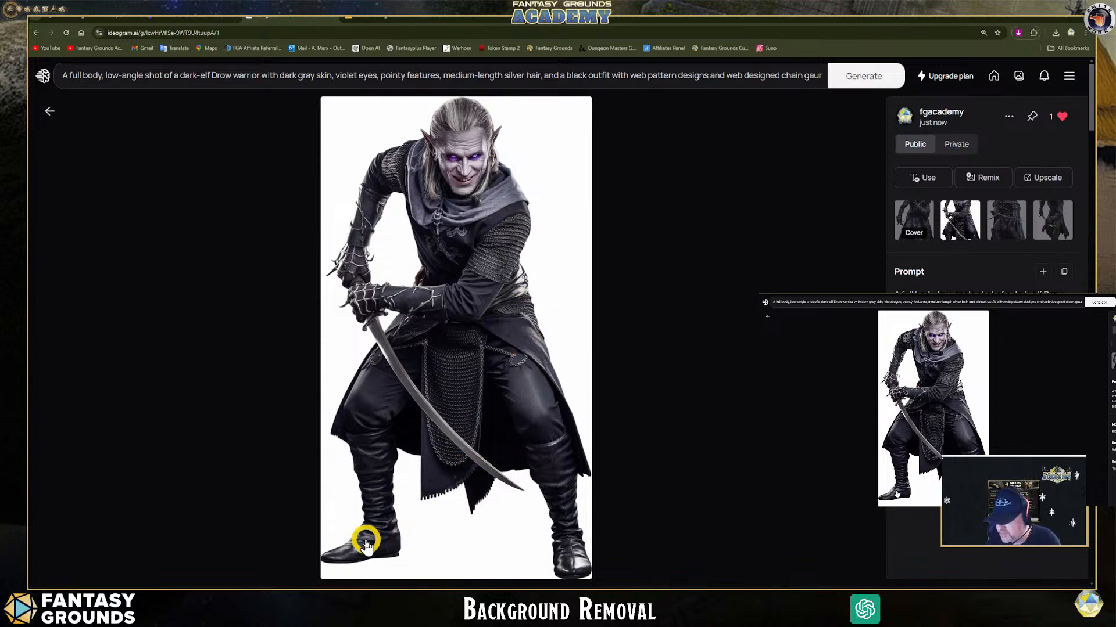